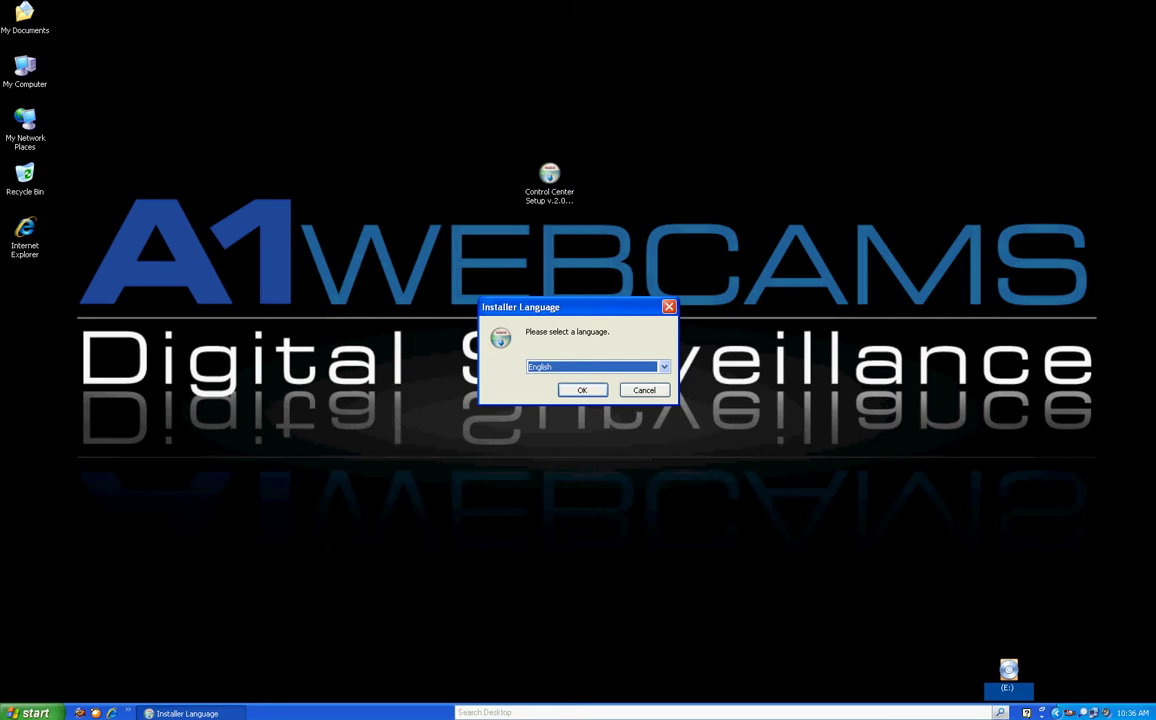
# Keep English as the installer language and accept the licence agreement
pyautogui.press('Return')
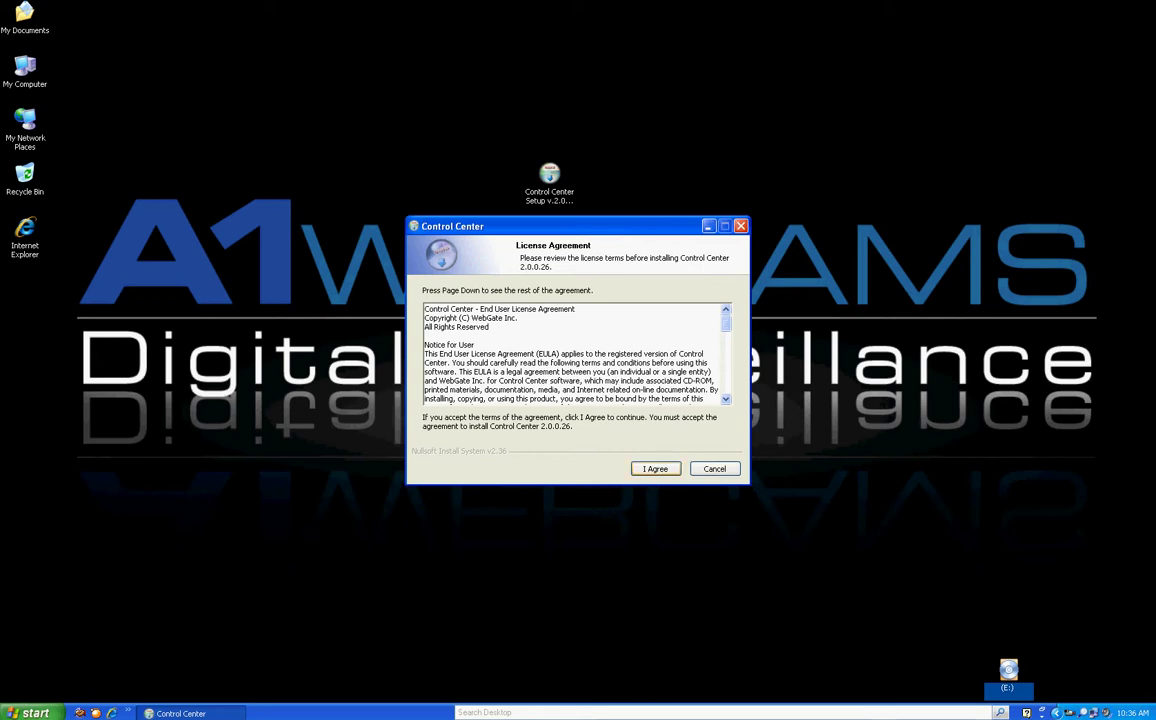
pyautogui.press('Return')
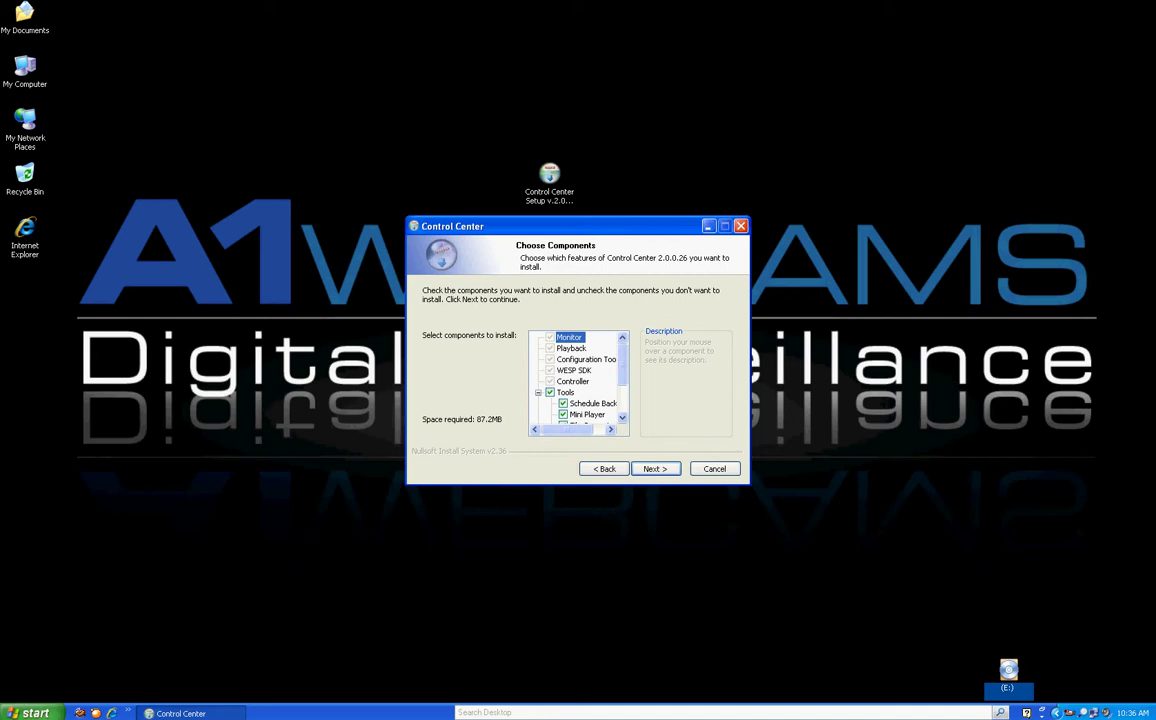
# Uncheck Schedule Backup under Tools, leaving 85.9MB required, and continue
pyautogui.scroll(-2, 578, 380)
pyautogui.click(563, 348)
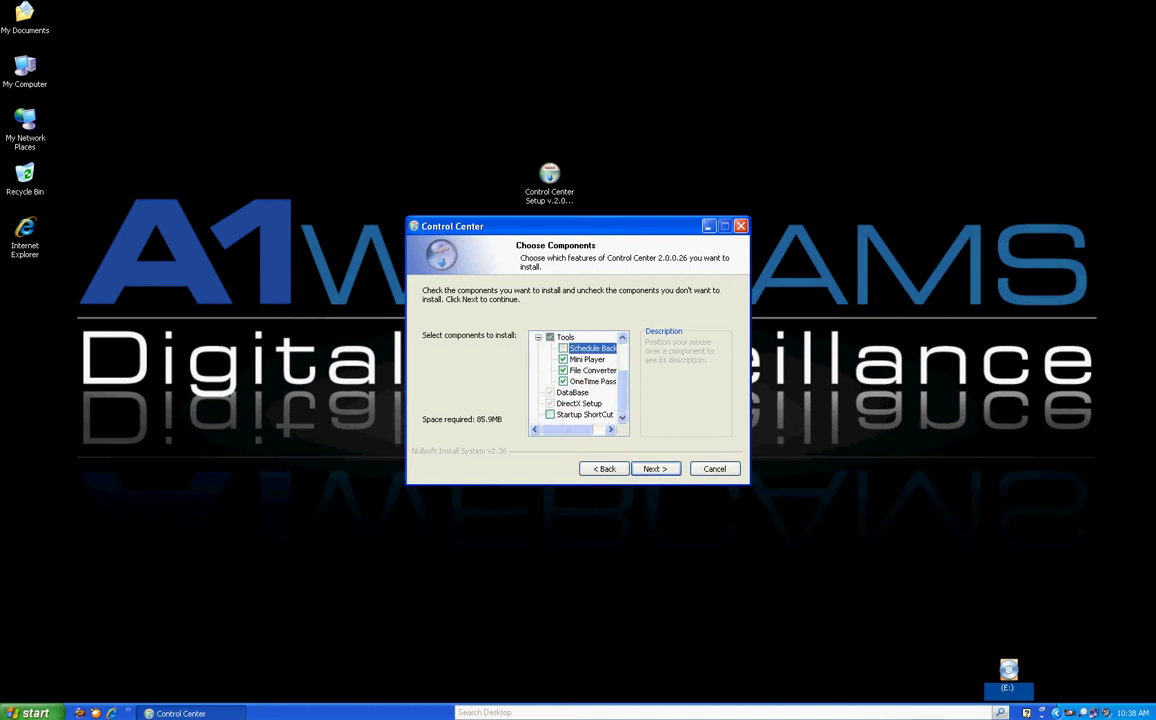
pyautogui.press('Return')
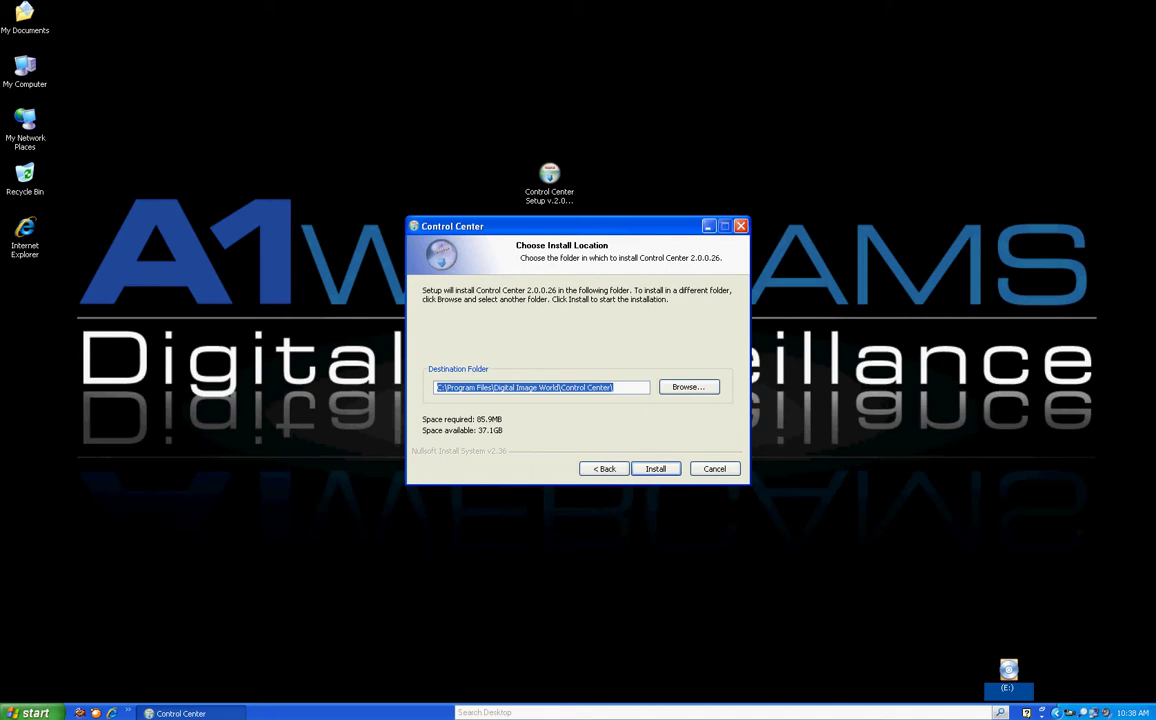
# Keep the default Digital Image World\Control Center install folder and run the installation
pyautogui.click(614, 387)
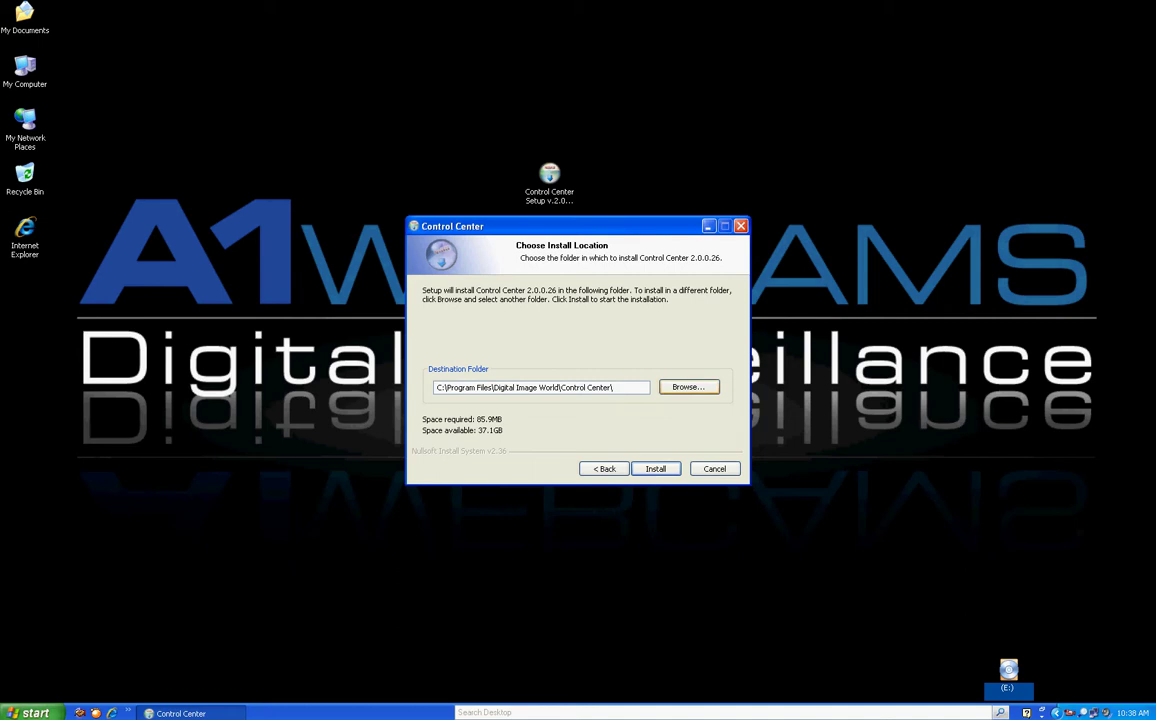
pyautogui.hotkey('alt', 'r')
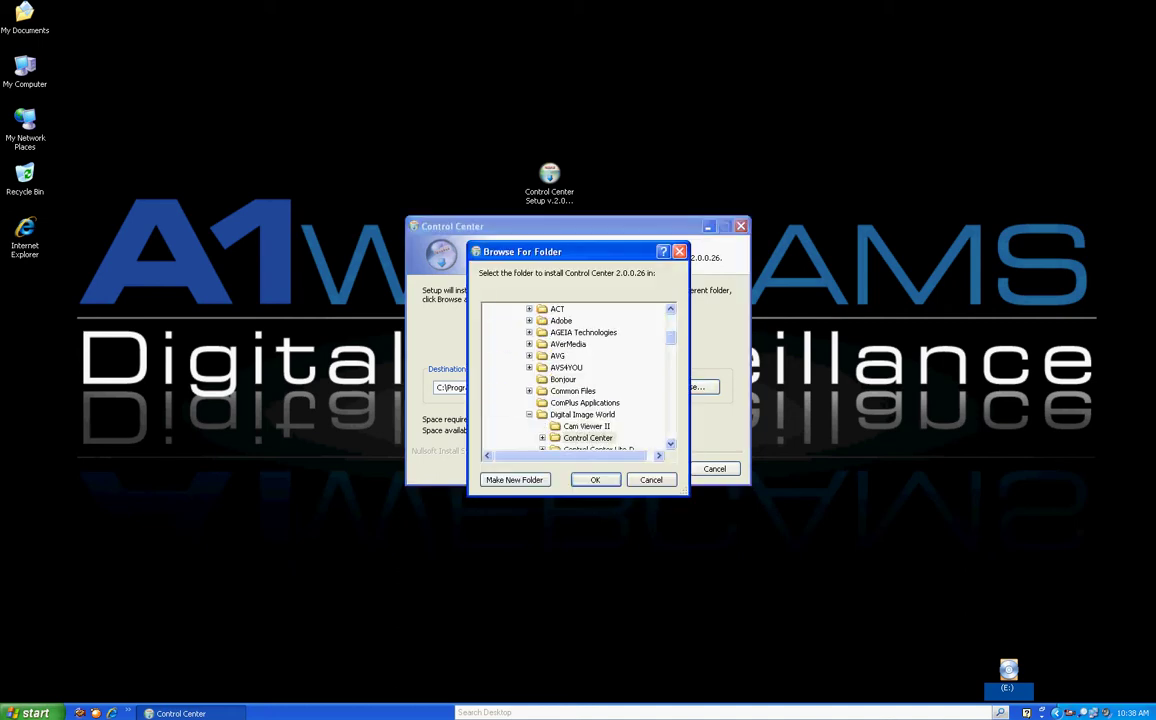
pyautogui.press('Return')
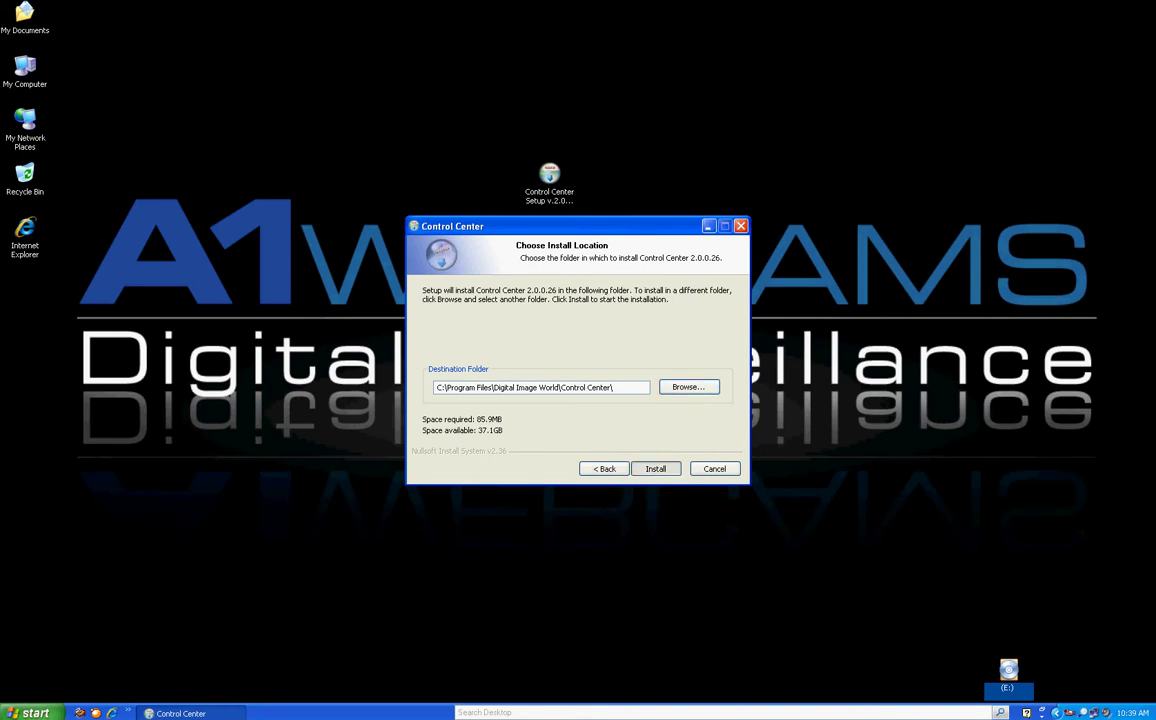
pyautogui.hotkey('alt', 'i')
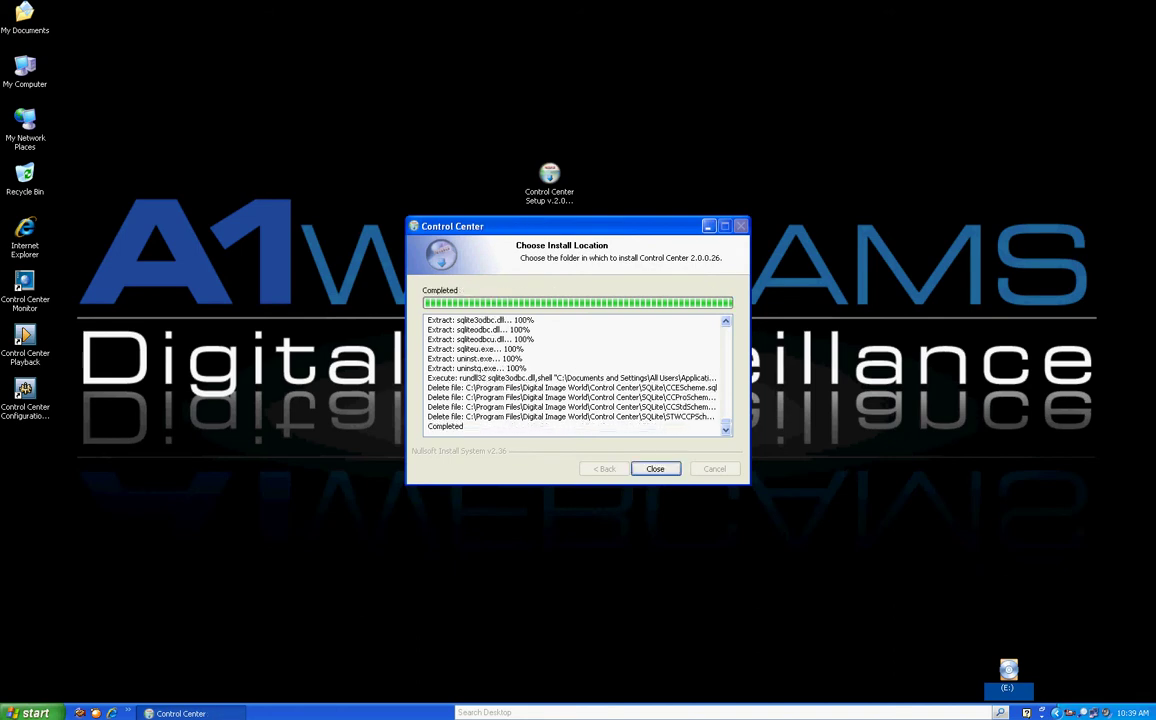
# Close the finished Control Center installer
pyautogui.click(25, 390)
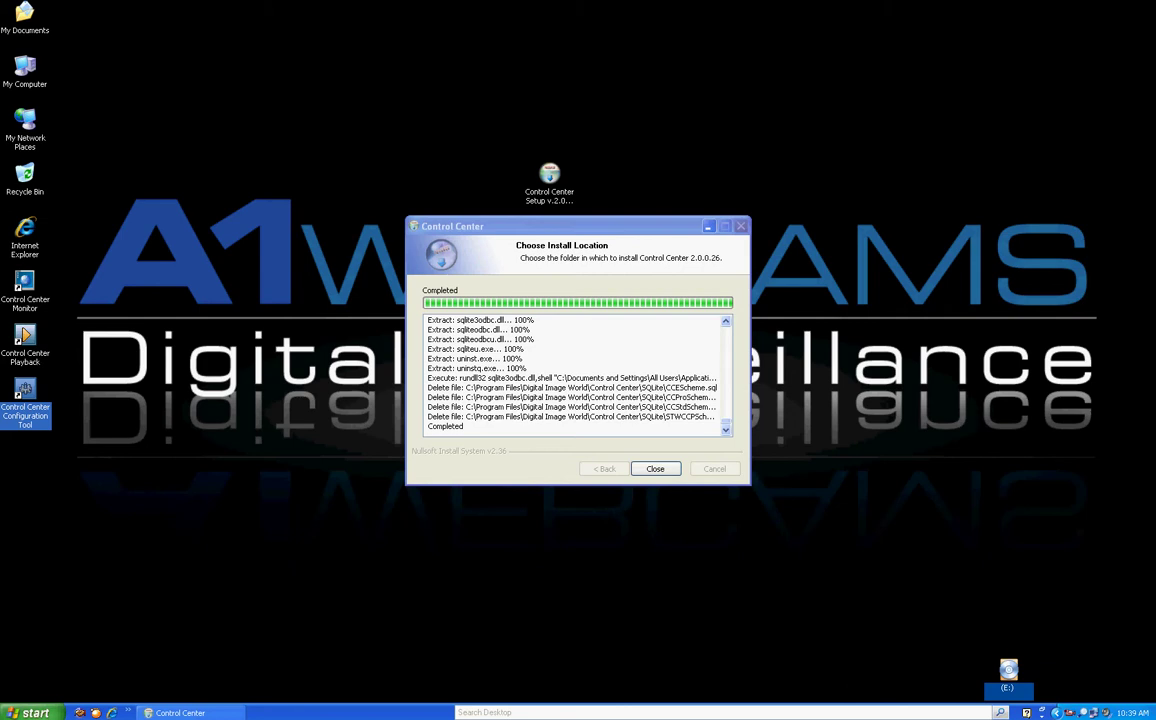
pyautogui.hotkey('alt', 'Tab')
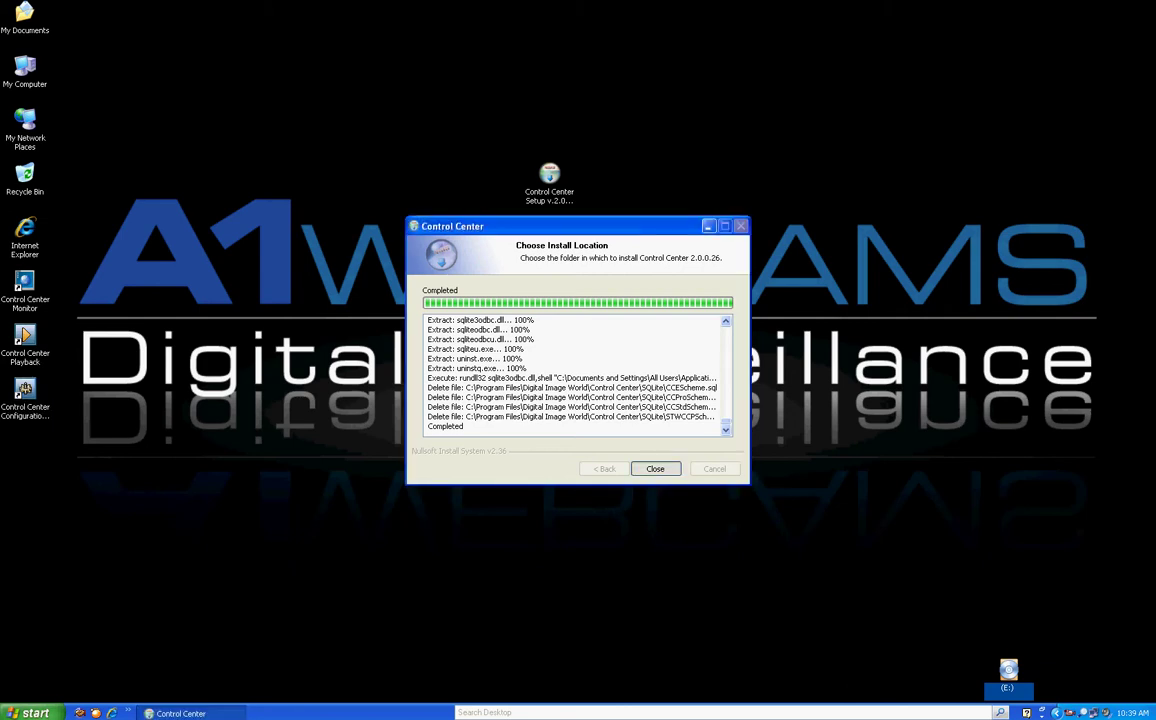
pyautogui.press('Return')
# Line up the Monitor, Playback and Configuration Tool shortcuts under the logo, then launch Monitor
pyautogui.moveTo(25, 290); pyautogui.dragTo(340, 505)
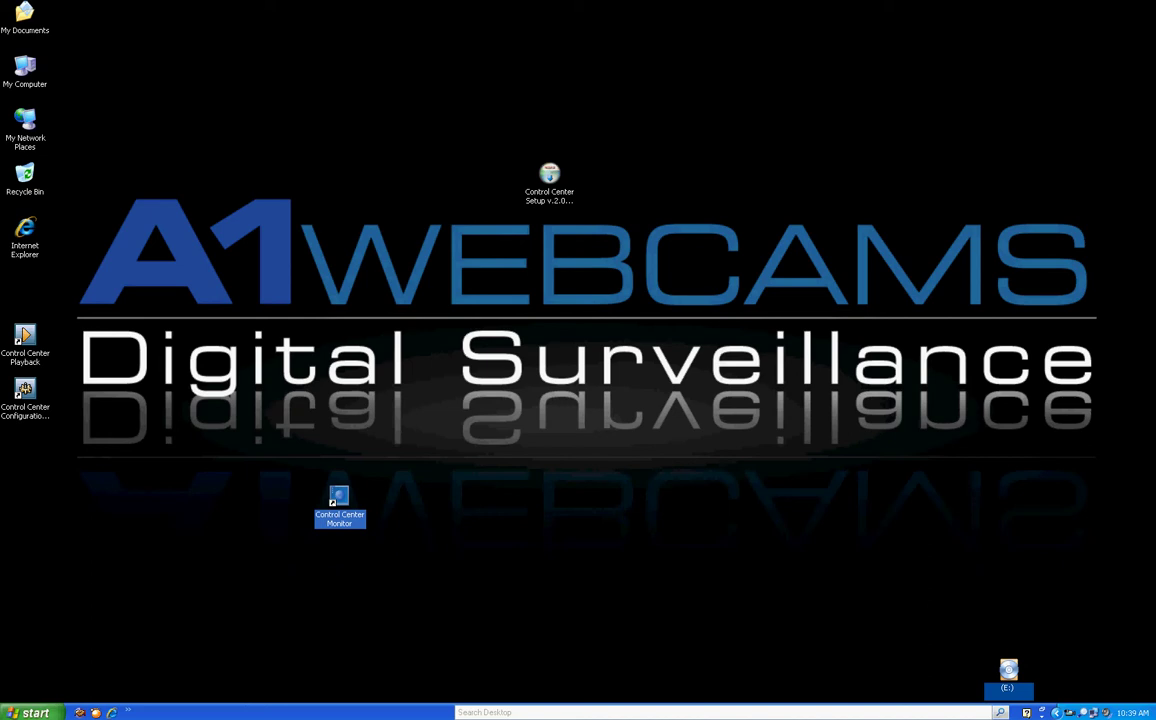
pyautogui.moveTo(25, 340); pyautogui.dragTo(497, 500)
pyautogui.click(25, 390)
pyautogui.moveTo(25, 392); pyautogui.dragTo(654, 497)
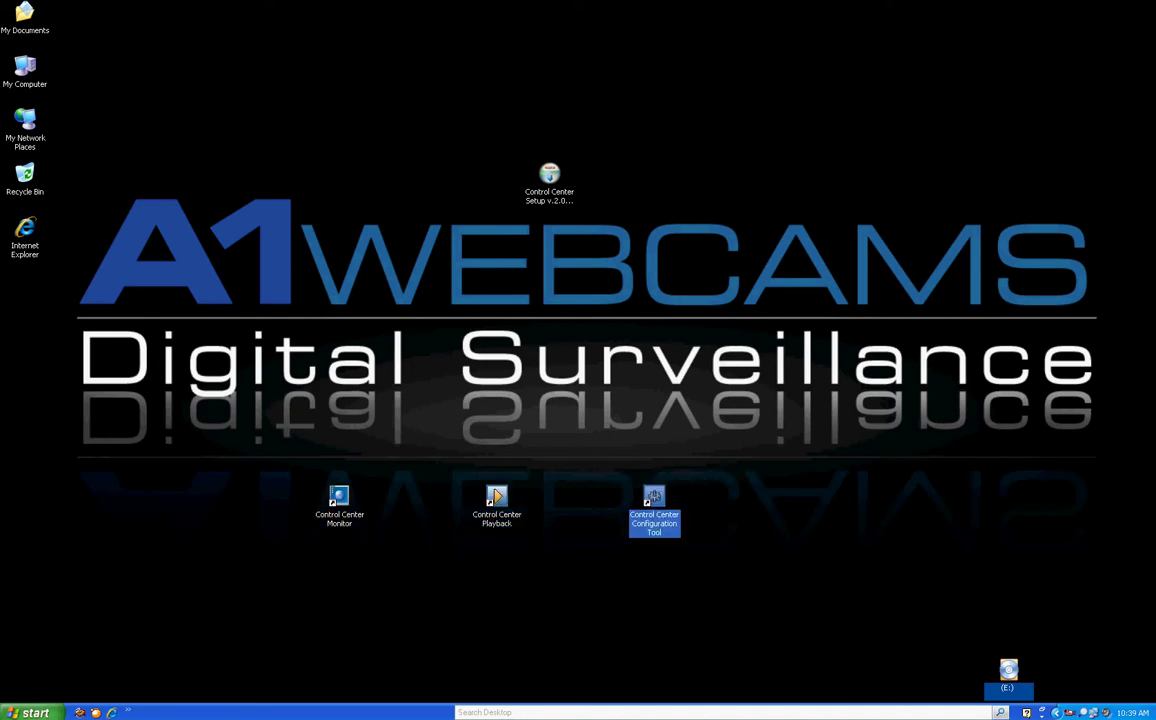
pyautogui.click(339, 500)
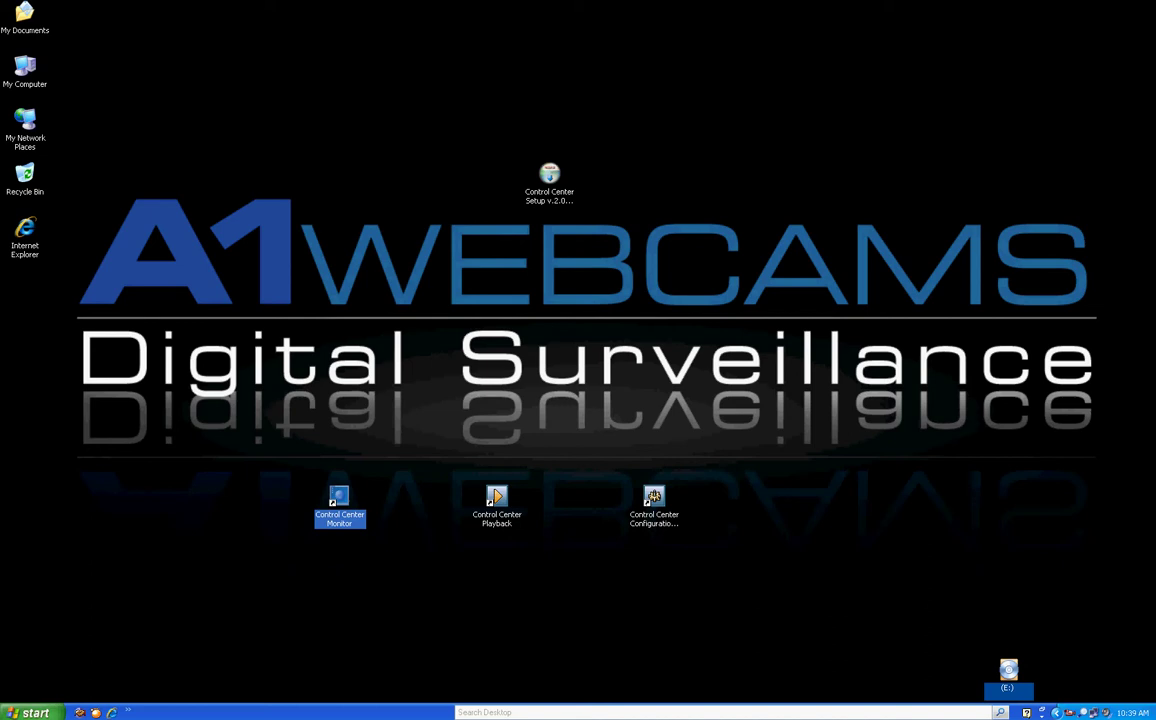
pyautogui.press('Return')
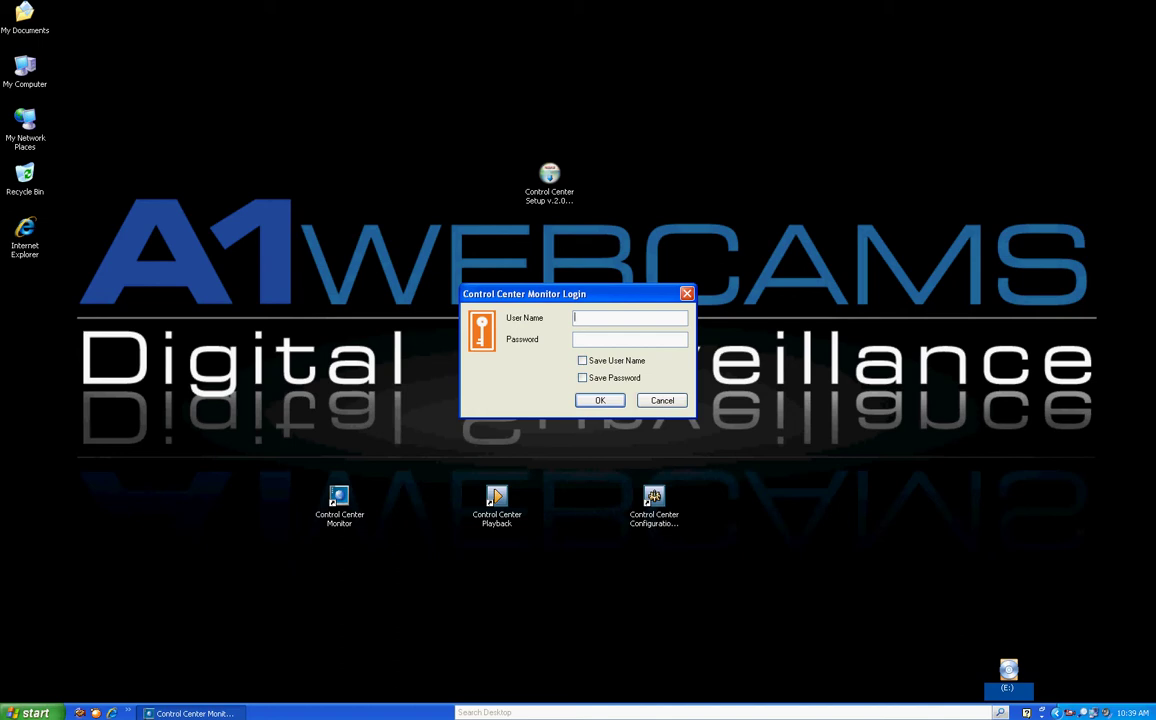
# Log in with the administrator user name and password, with Save User Name ticked
pyautogui.write('Administratoradmin')
pyautogui.press('Tab')
pyautogui.press('space')
pyautogui.press('Return')
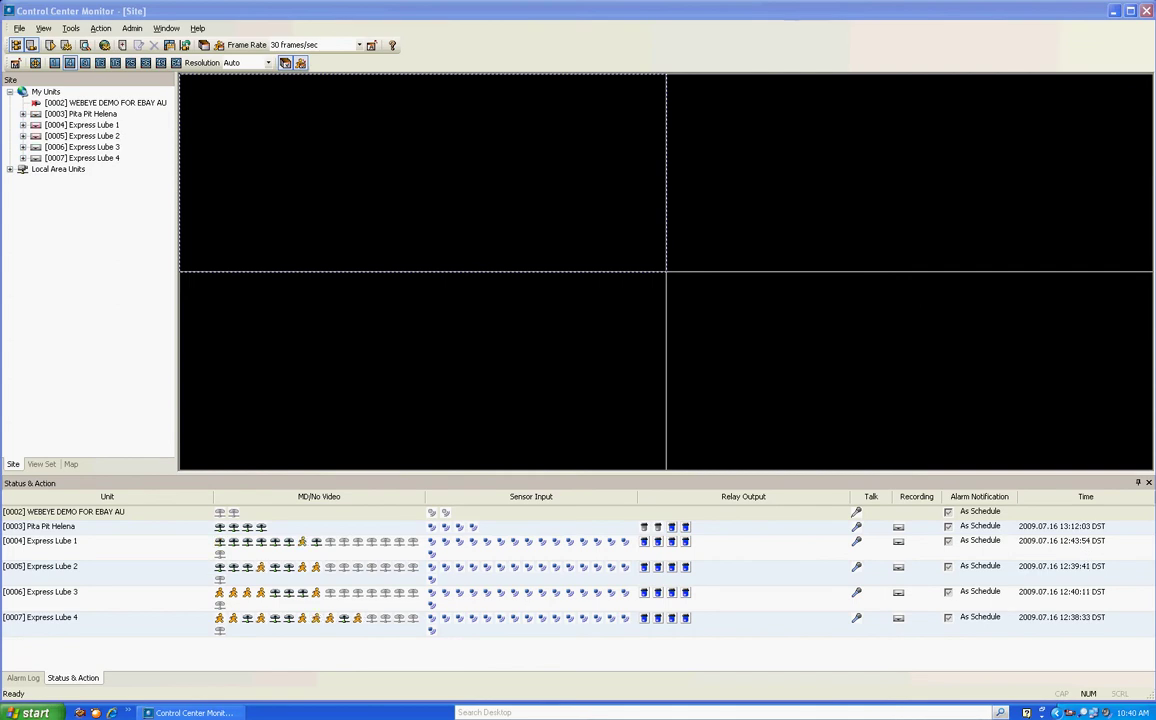
# Delete the [0002] WEBEYE DEMO FOR EBAY AU and [0003] Pita Pit Helena units
pyautogui.doubleClick(45, 91)
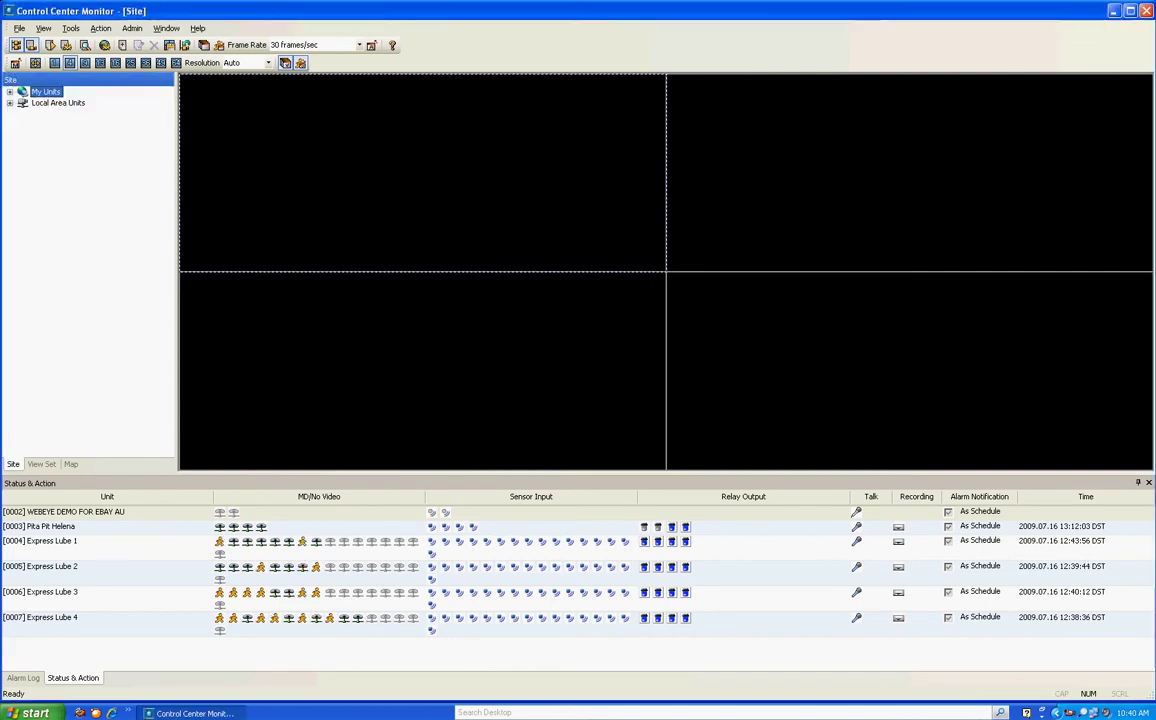
pyautogui.doubleClick(45, 91)
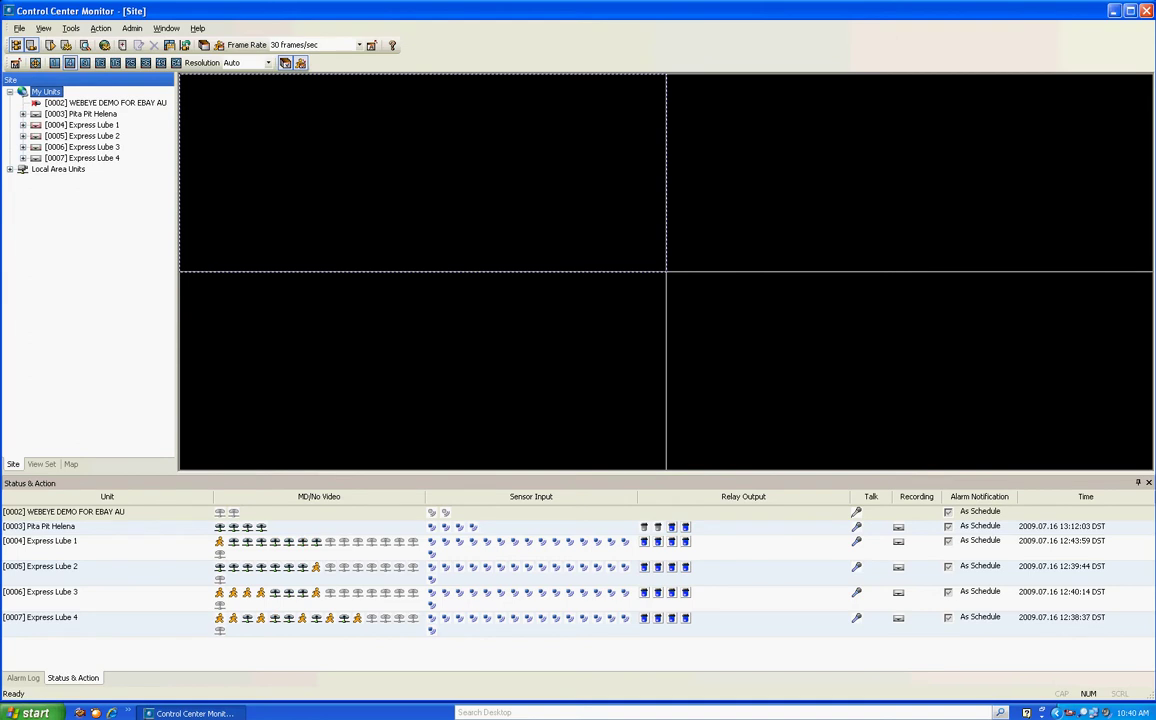
pyautogui.moveTo(50, 158)
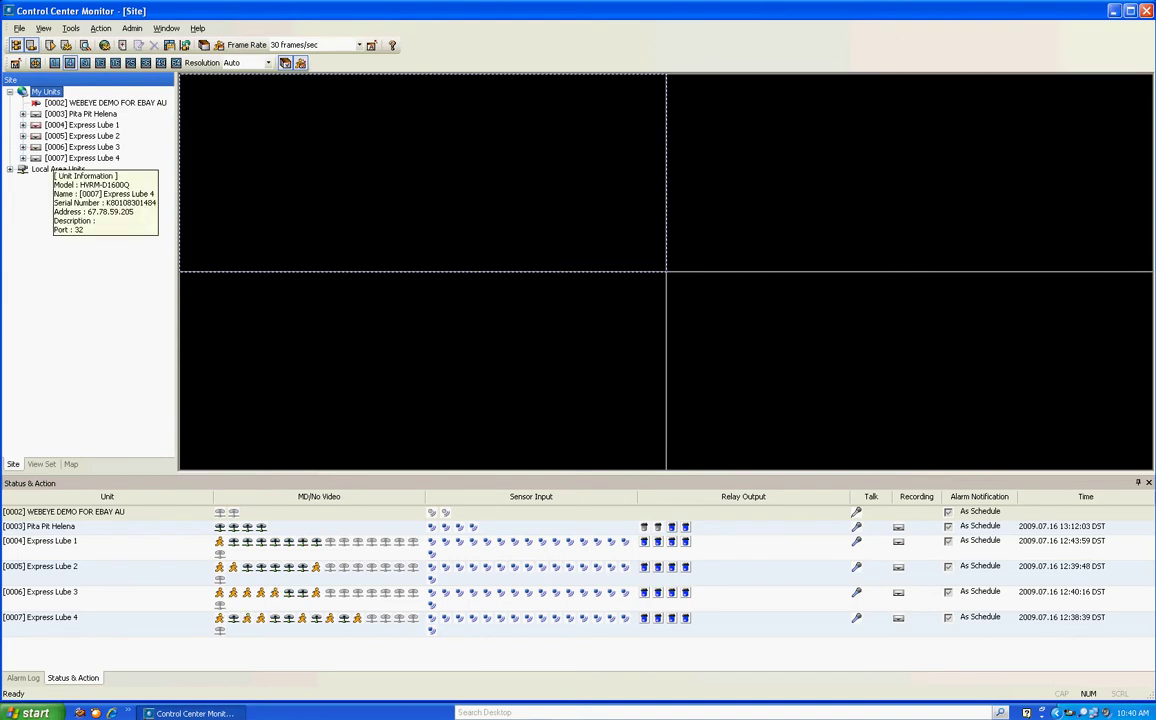
pyautogui.click(53, 103)
pyautogui.rightClick(53, 103)
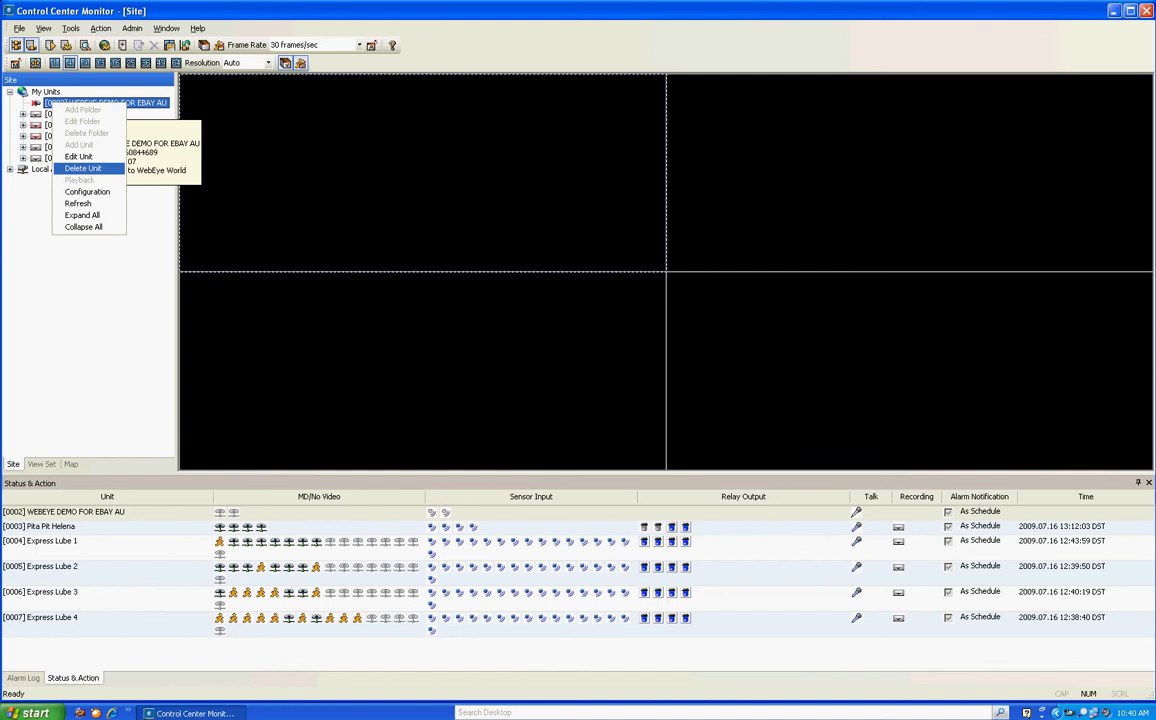
pyautogui.click(83, 168)
pyautogui.click(547, 377)
pyautogui.rightClick(46, 92)
pyautogui.click(70, 103)
pyautogui.rightClick(52, 103)
pyautogui.click(82, 168)
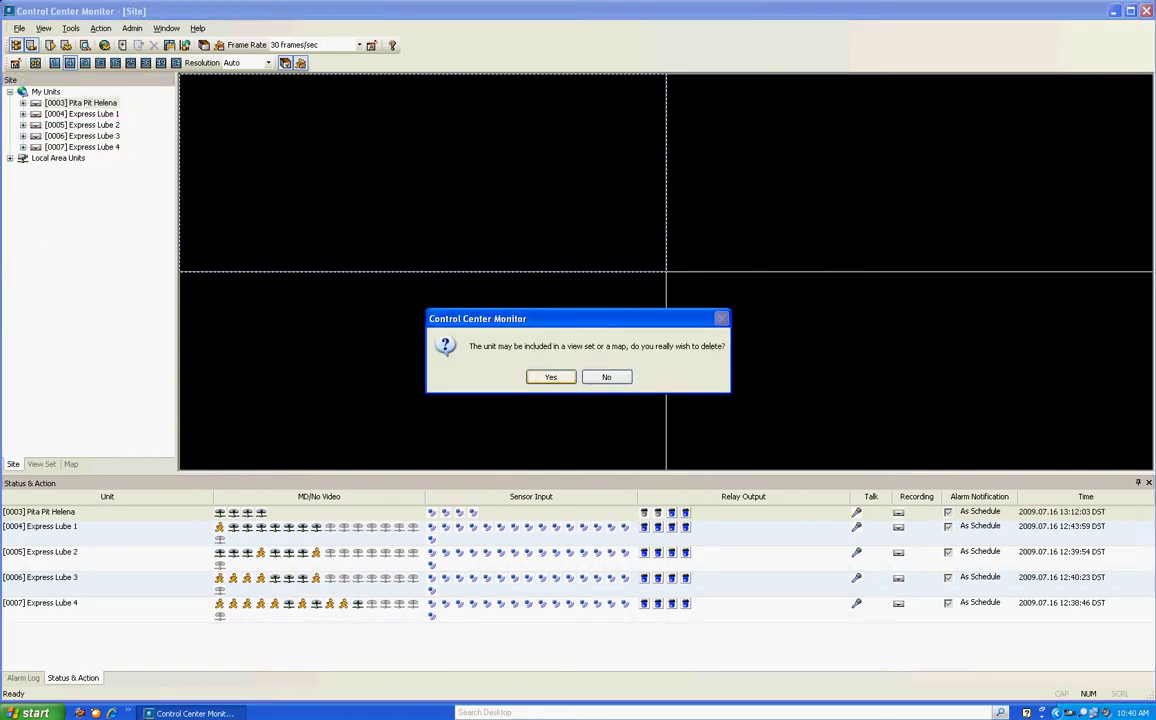
pyautogui.press('Return')
# Delete the four Express Lube units, [0004] through [0007]
pyautogui.rightClick(55, 103)
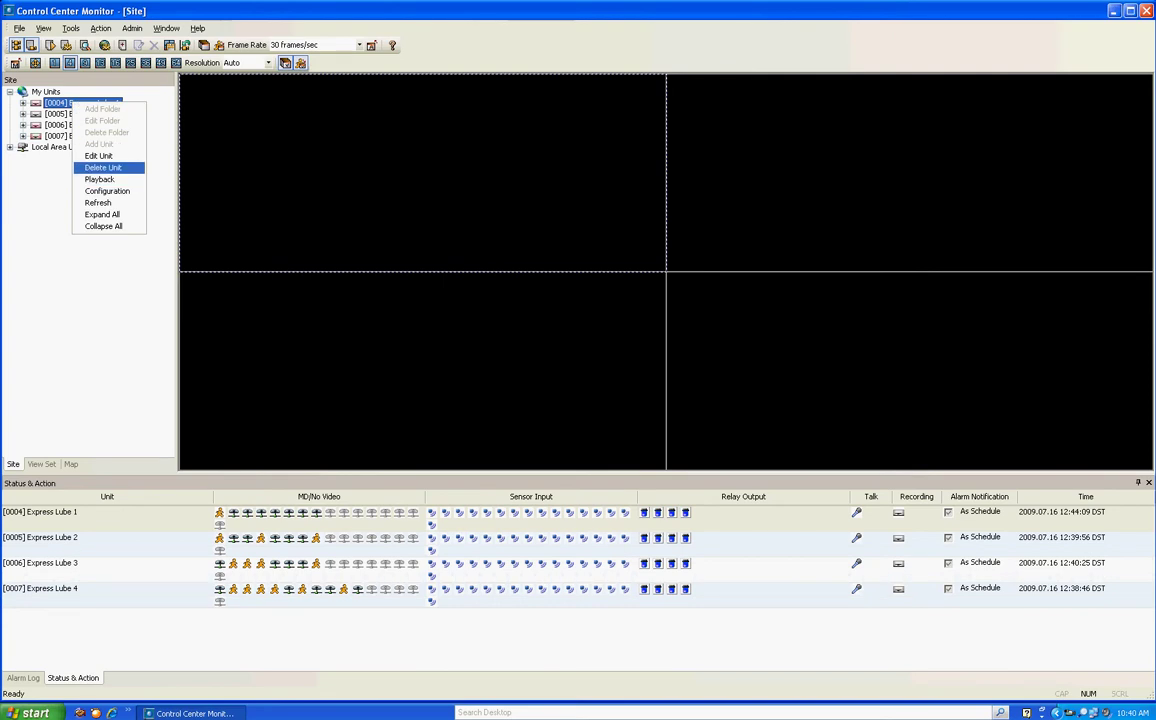
pyautogui.click(82, 168)
pyautogui.press('Return')
pyautogui.rightClick(55, 103)
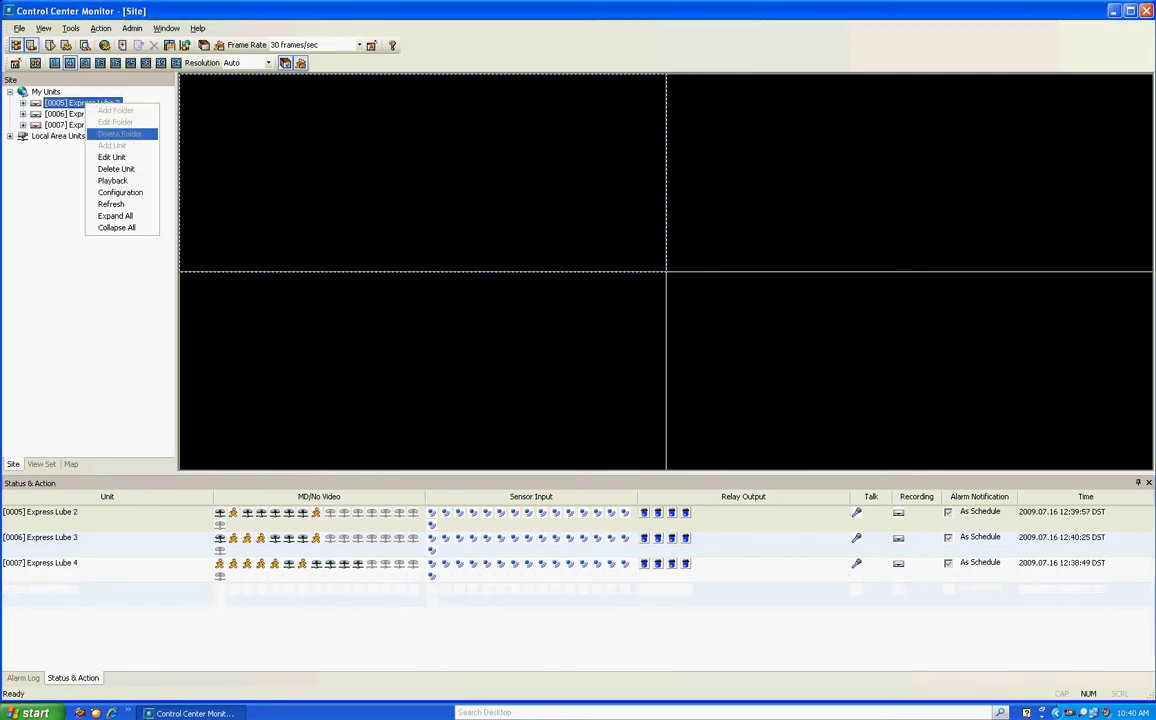
pyautogui.click(82, 166)
pyautogui.press('Return')
pyautogui.rightClick(55, 103)
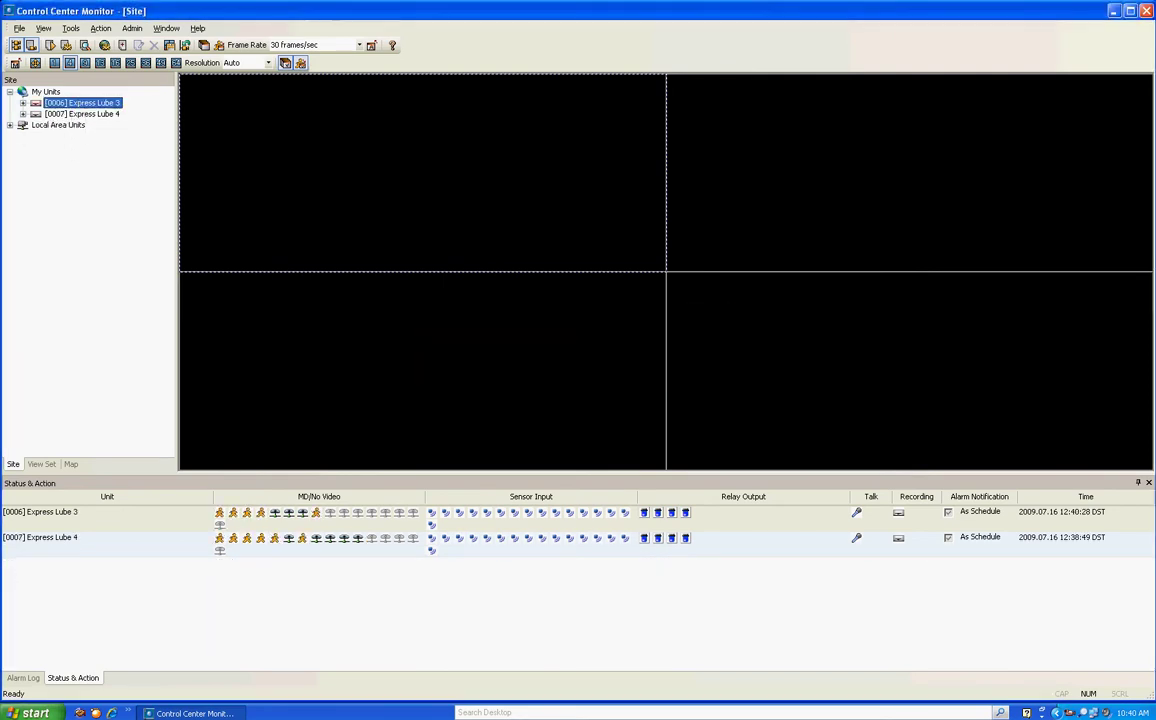
pyautogui.click(82, 166)
pyautogui.press('Return')
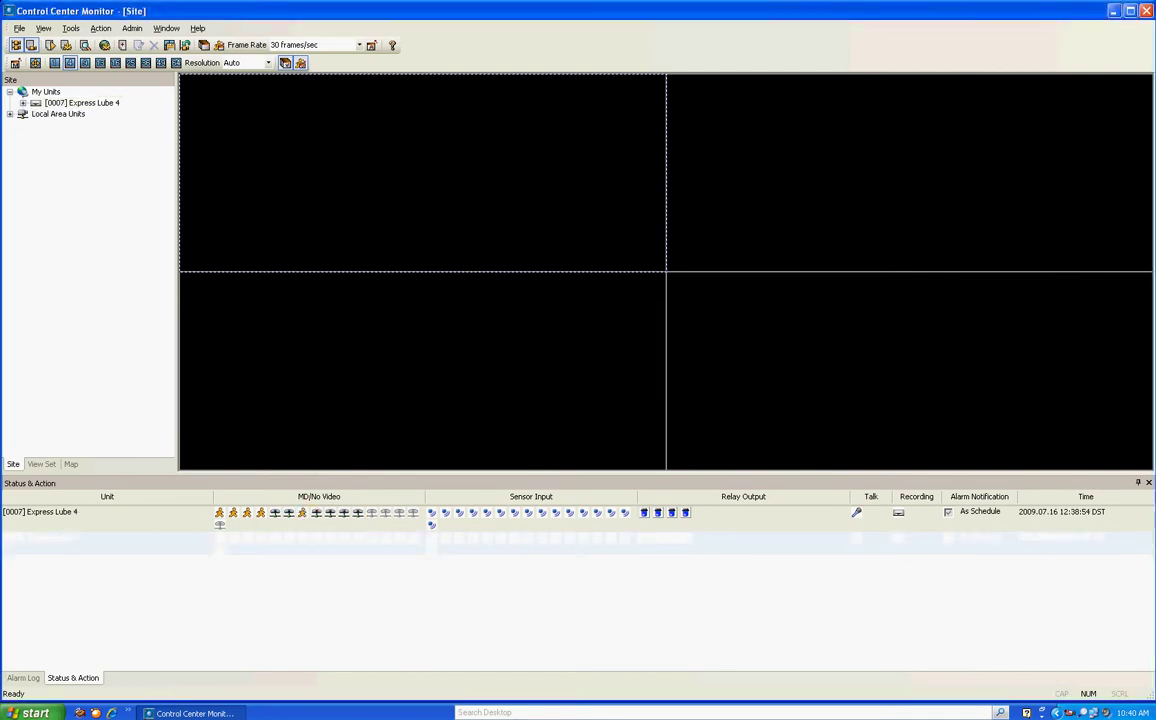
pyautogui.rightClick(55, 103)
pyautogui.click(122, 168)
pyautogui.press('Return')
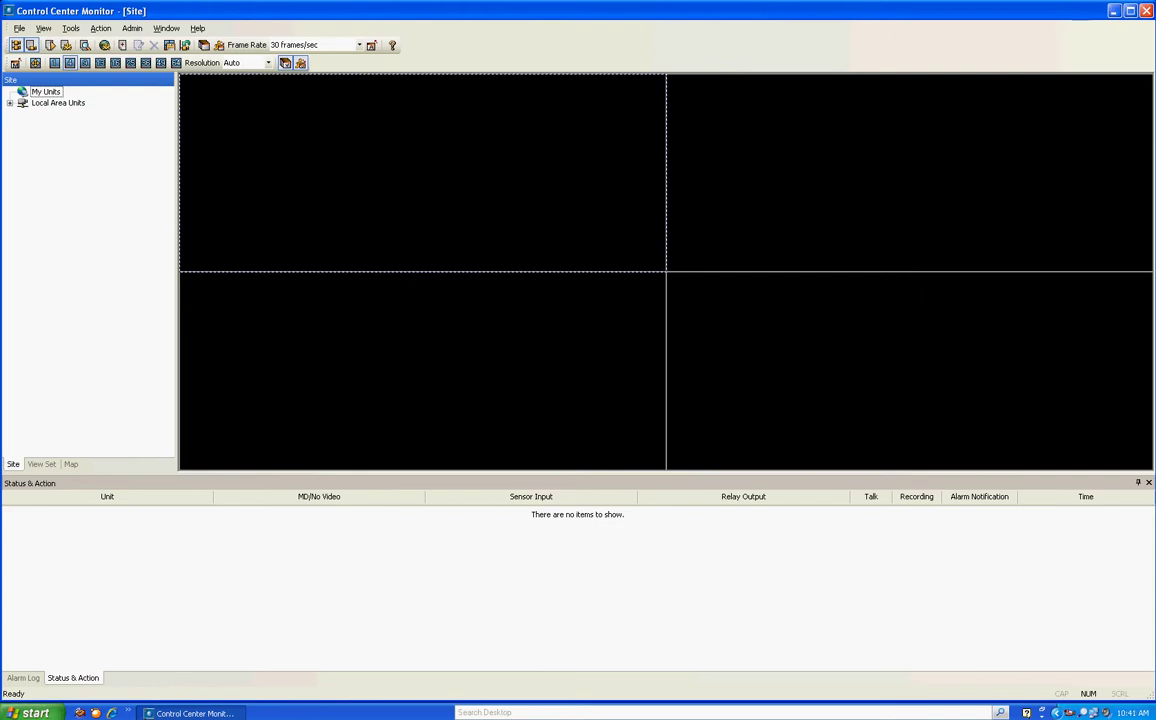
# Drag local unit 10.23.130.64 into My Units to retrieve DVR0's details
pyautogui.moveTo(62, 114)
pyautogui.click(67, 114)
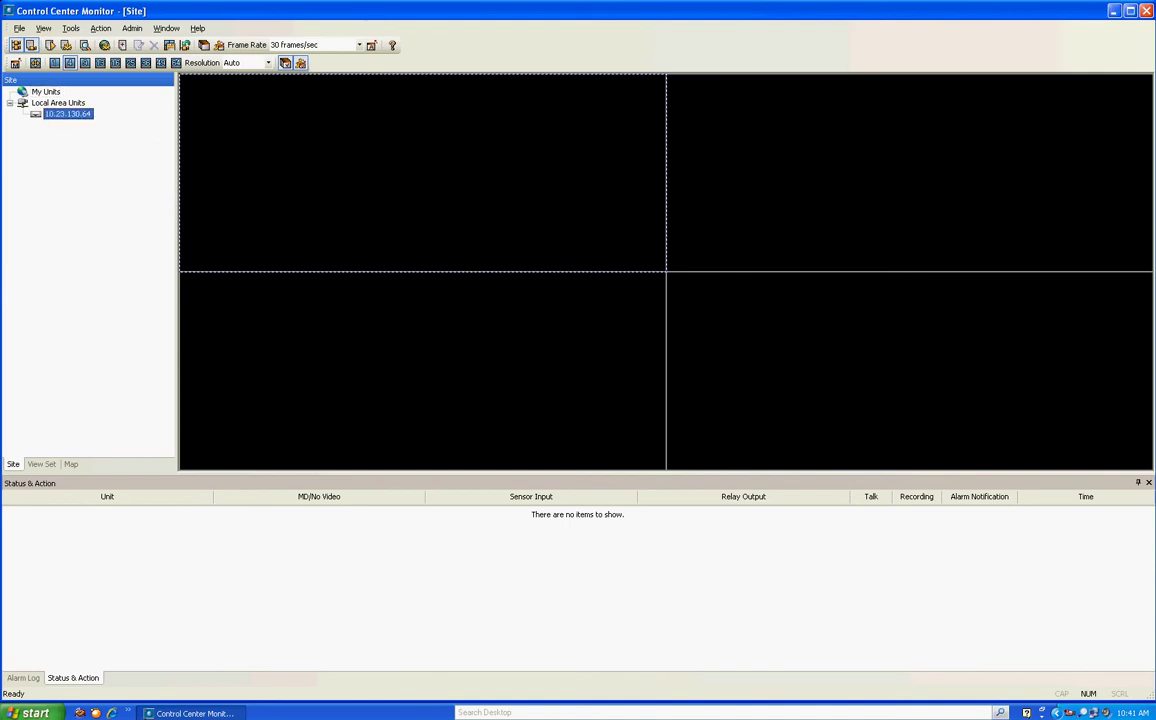
pyautogui.moveTo(67, 114); pyautogui.dragTo(48, 92)
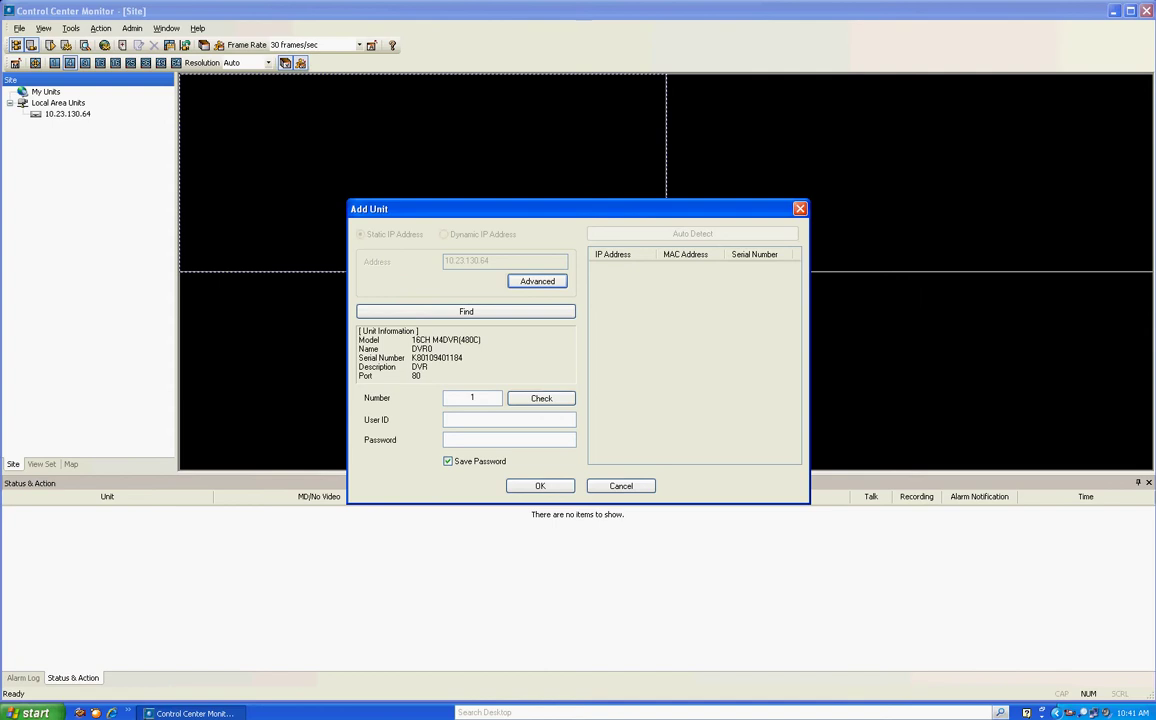
# Enter DVR0's user ID and password in Add Unit and confirm it
pyautogui.press('Tab')
pyautogui.write('admin')
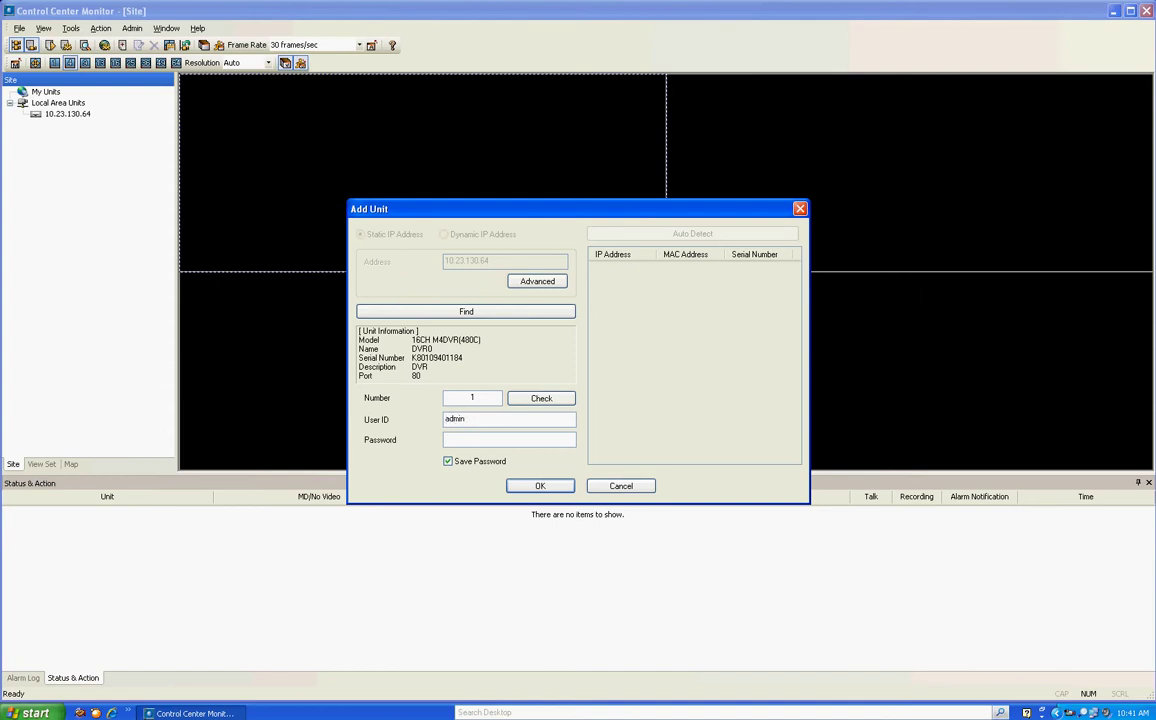
pyautogui.press('Tab')
pyautogui.write('1234')
pyautogui.press('Return')
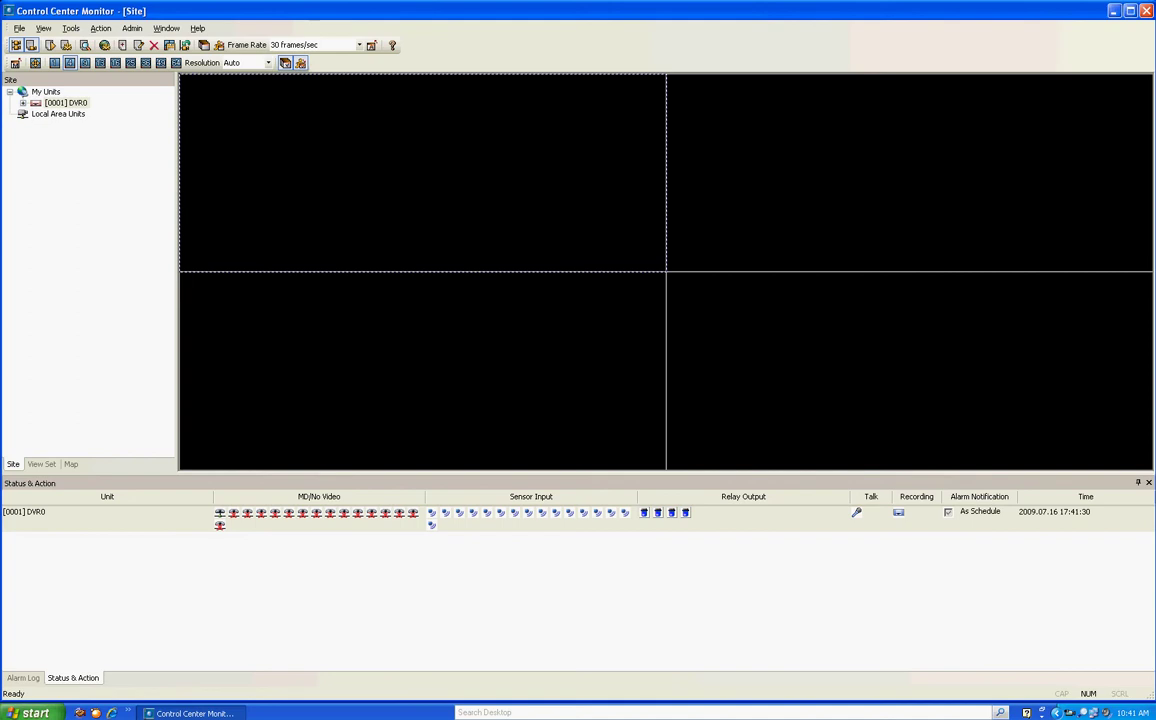
# Expand DVR0, view Cam 1, then show all sixteen DVR0 cameras together
pyautogui.doubleClick(66, 103)
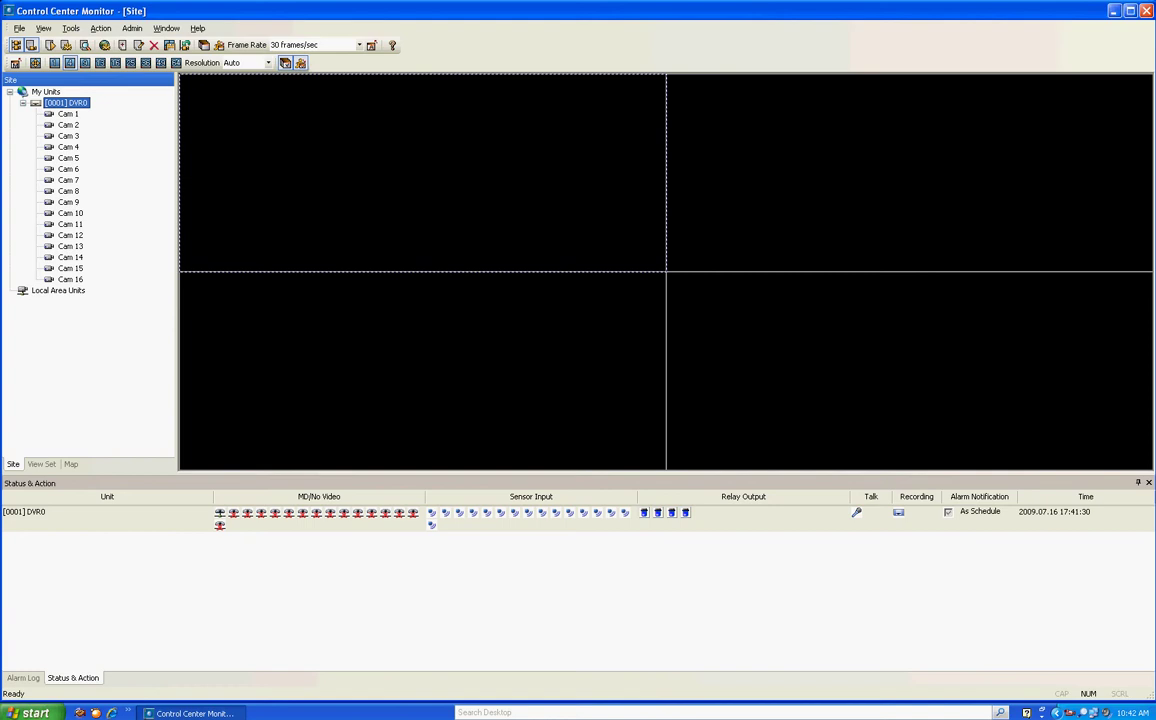
pyautogui.doubleClick(67, 114)
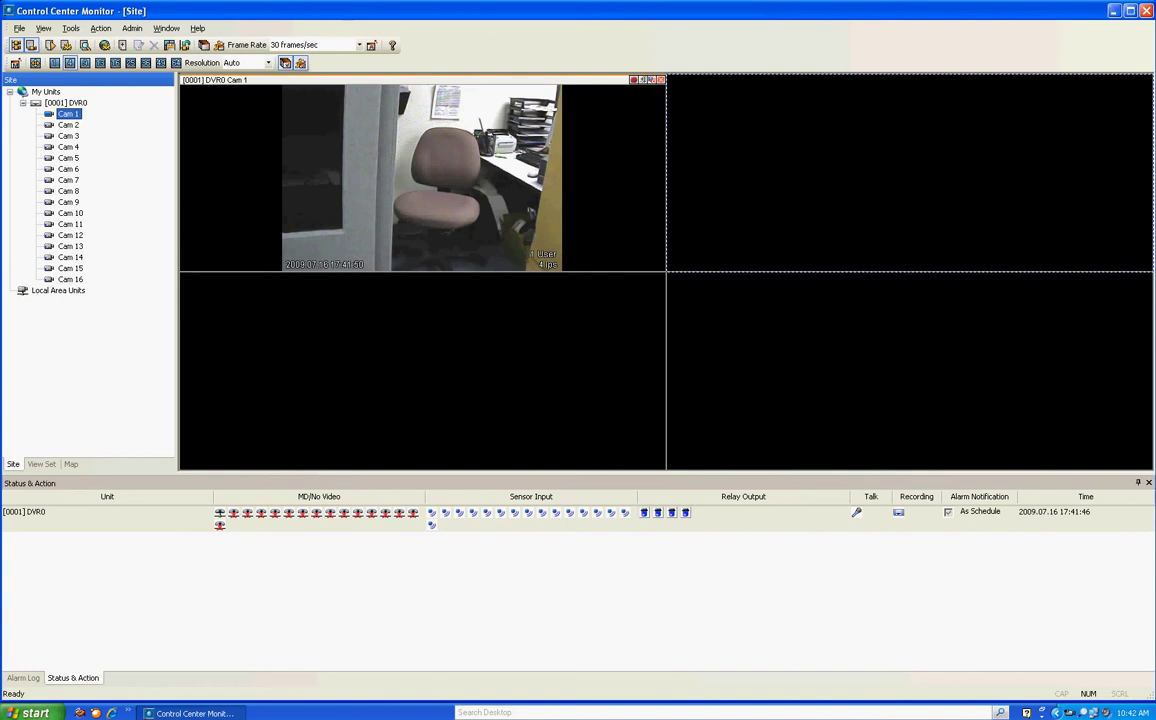
pyautogui.doubleClick(66, 103)
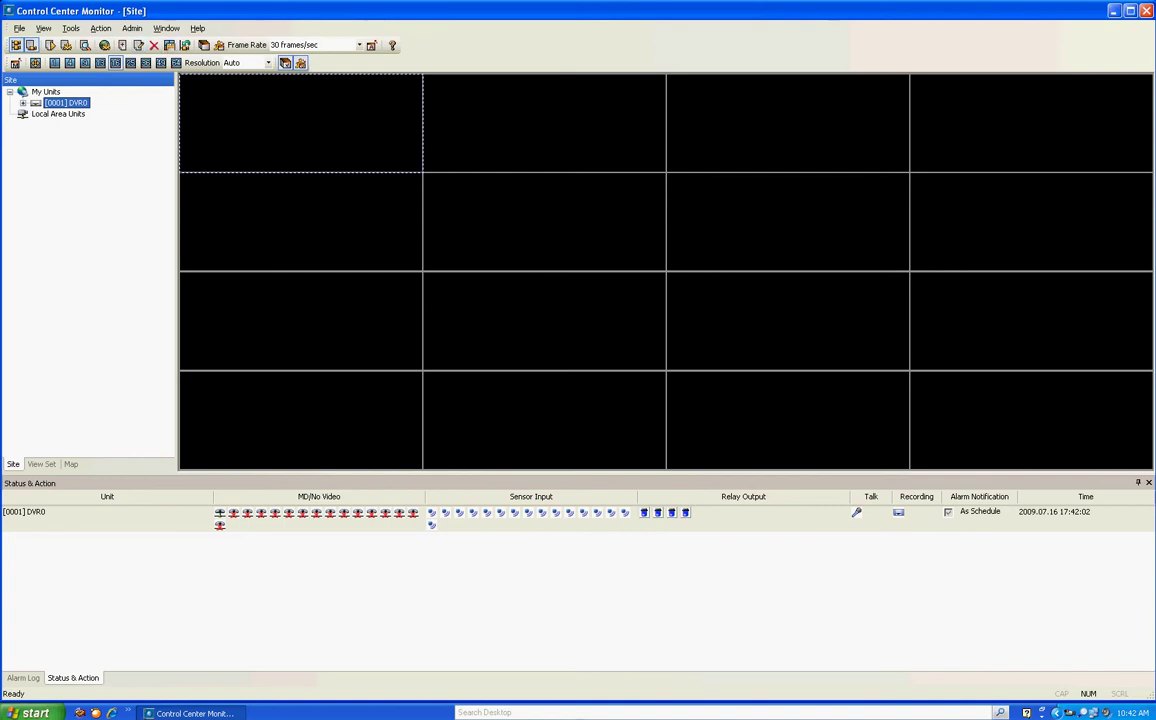
# Open the View menu in Control Center Monitor
pyautogui.click(166, 28)
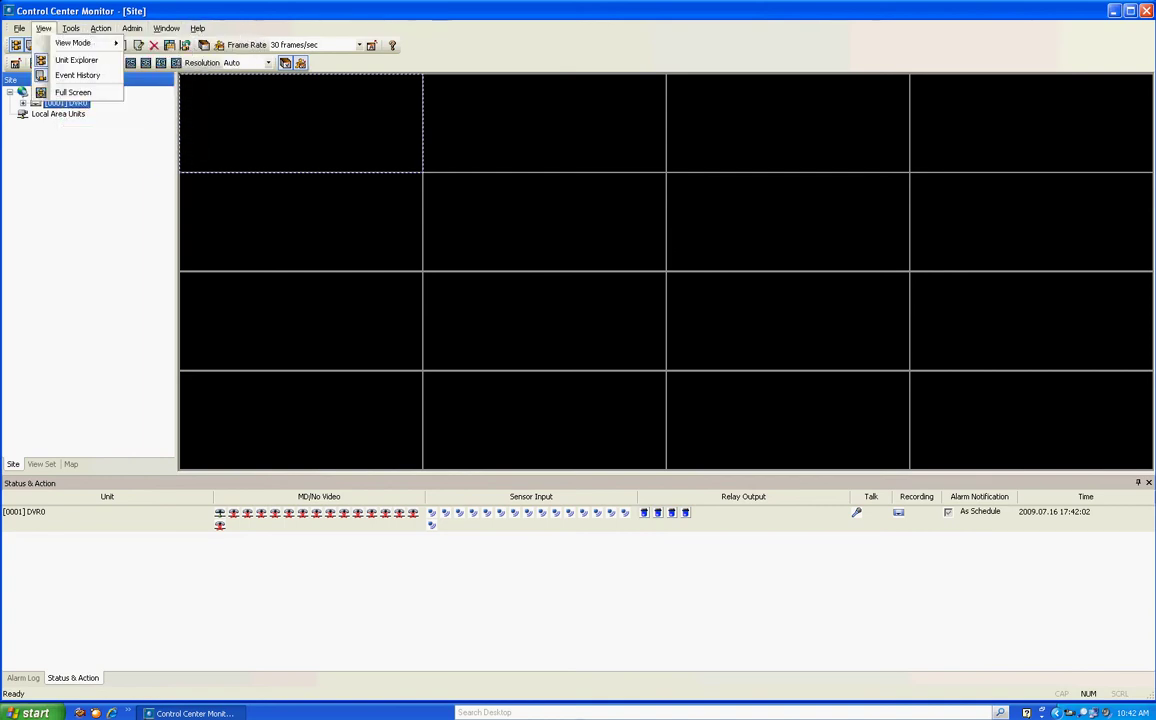
# Switch Control Center Monitor to View Set mode
pyautogui.moveTo(197, 28)
pyautogui.moveTo(19, 28)
pyautogui.moveTo(80, 43)
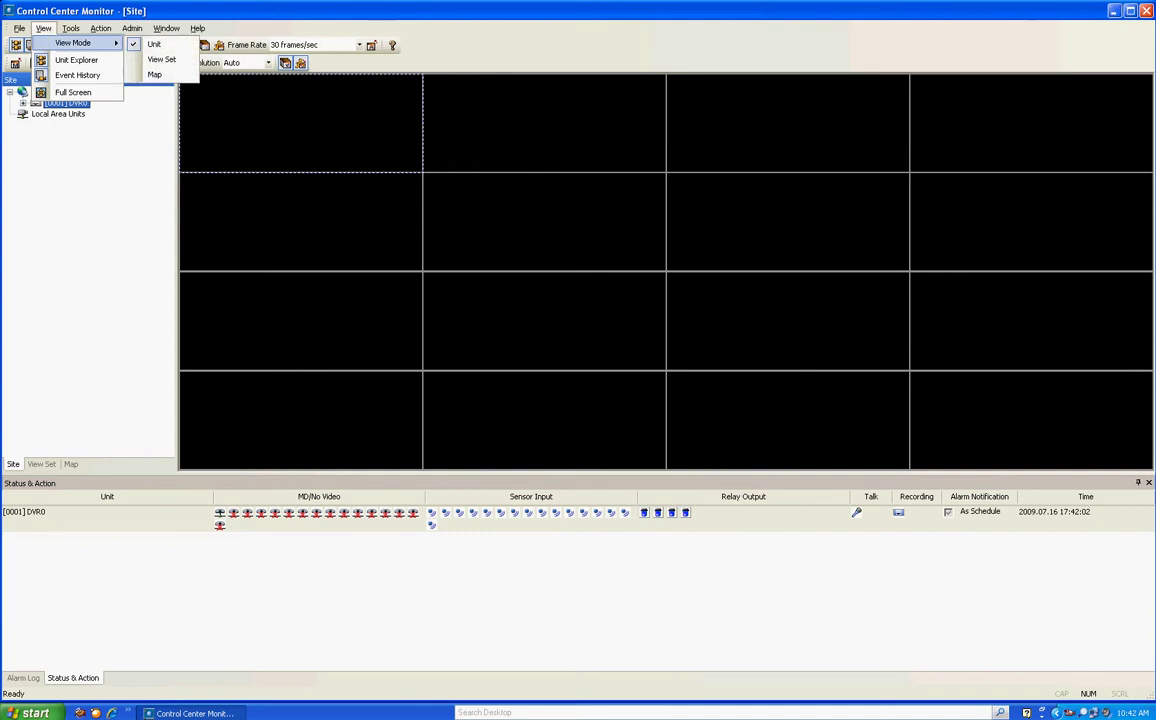
pyautogui.click(161, 59)
# Switch to Map mode and minimize the separate Live Viewer window
pyautogui.click(43, 28)
pyautogui.moveTo(80, 43)
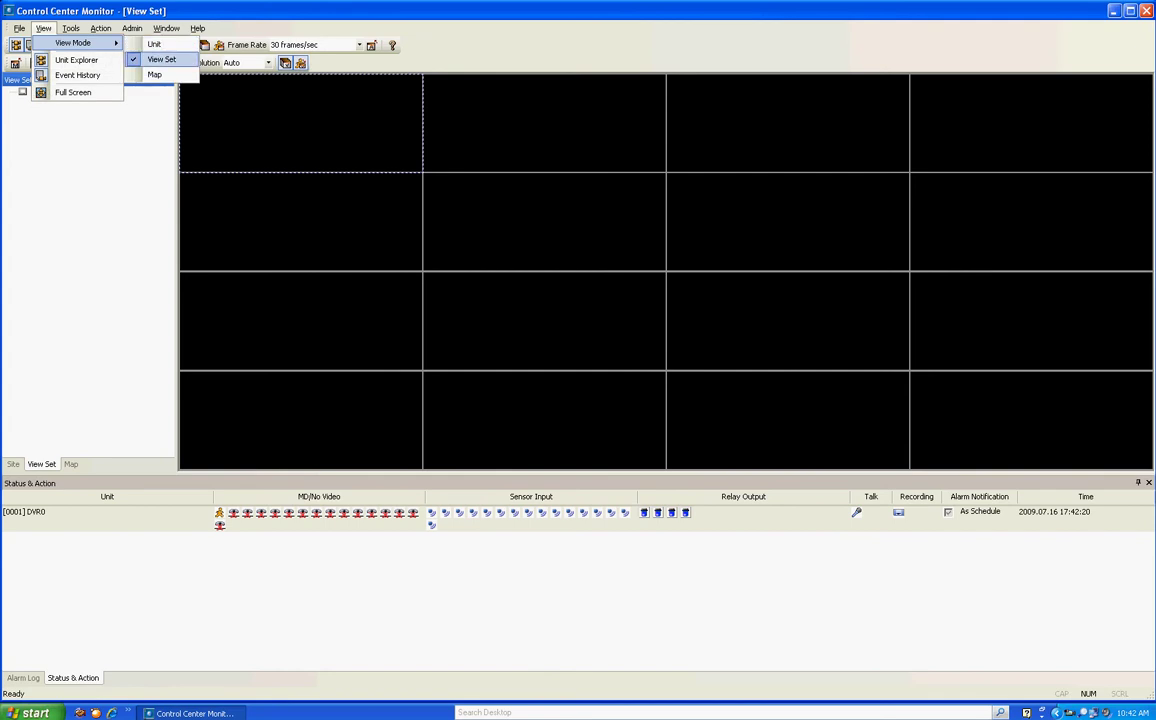
pyautogui.click(150, 75)
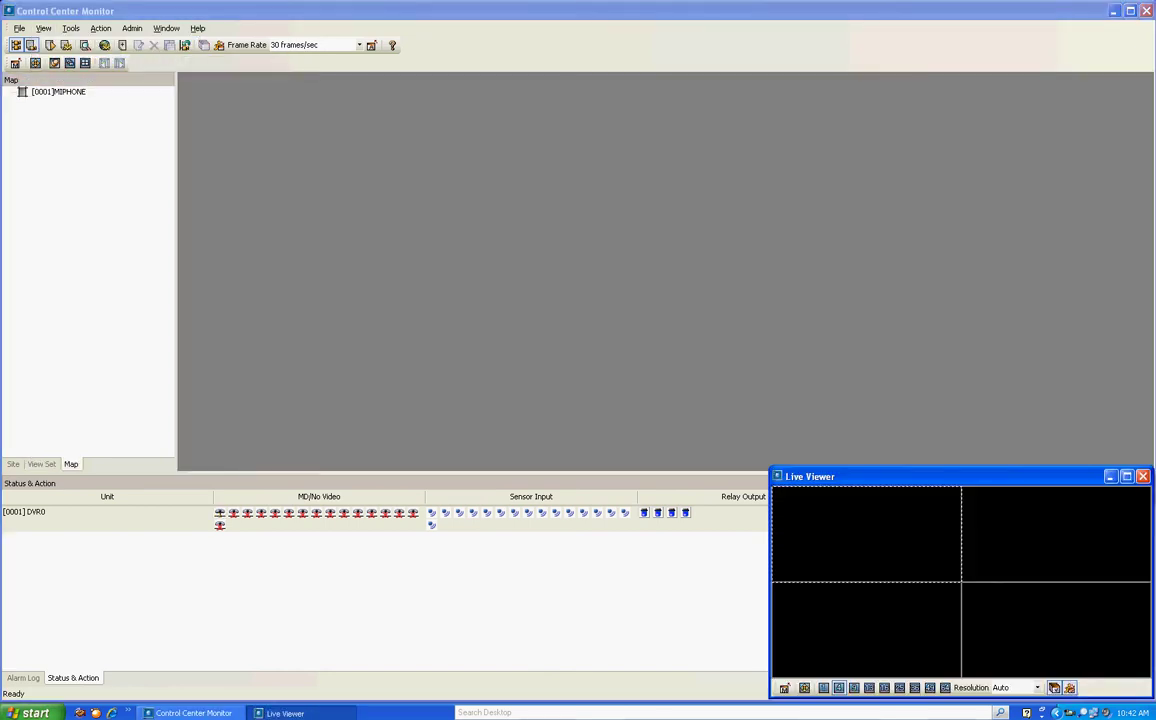
pyautogui.click(1110, 476)
# Reselect Map mode under View > View Mode so the [0001]MIPHONE map is listed
pyautogui.hotkey('alt', 'v')
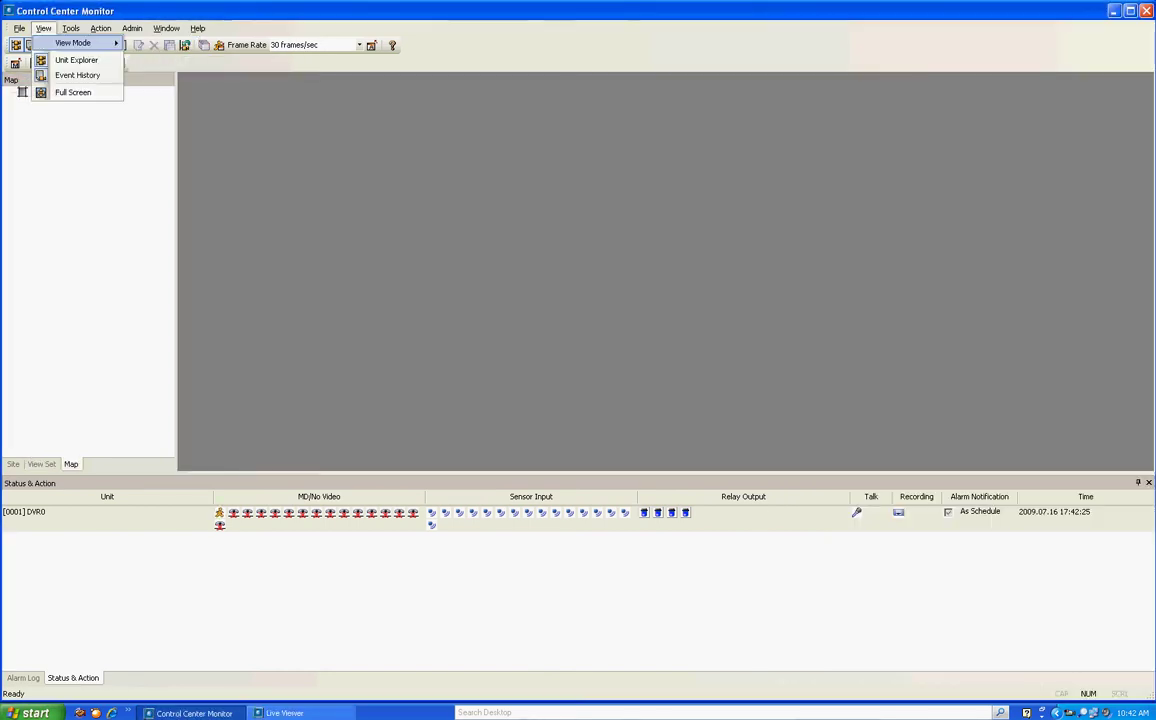
pyautogui.press('Right')
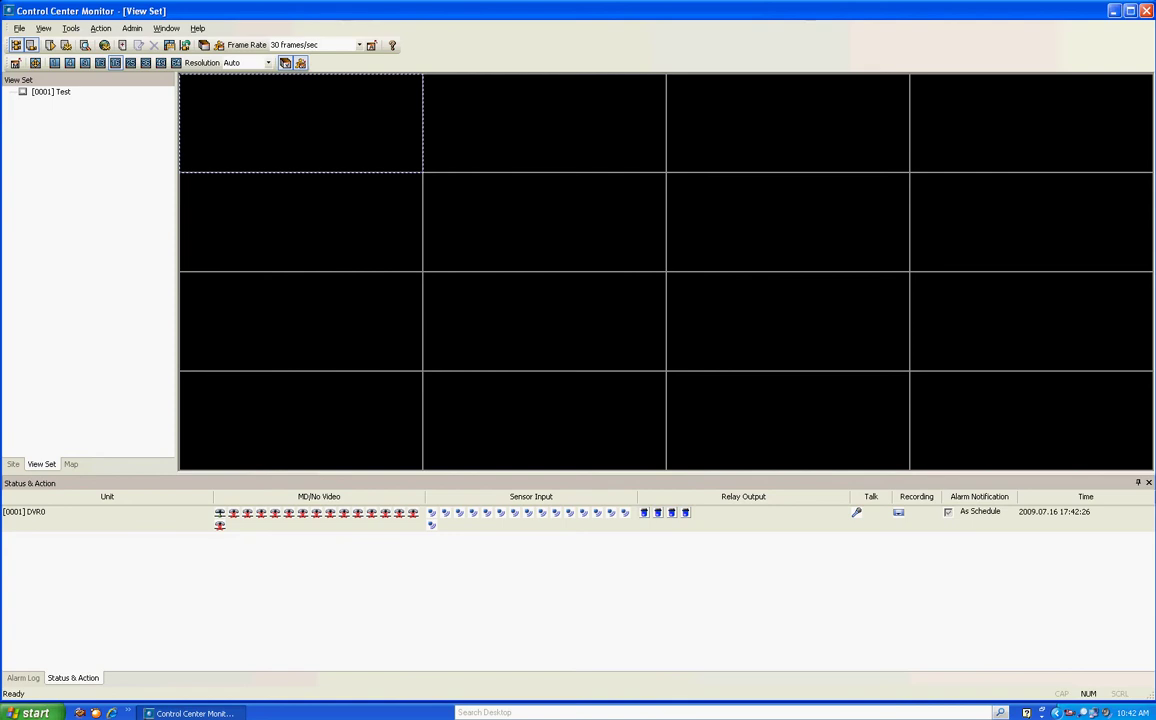
pyautogui.click(43, 28)
pyautogui.moveTo(73, 43)
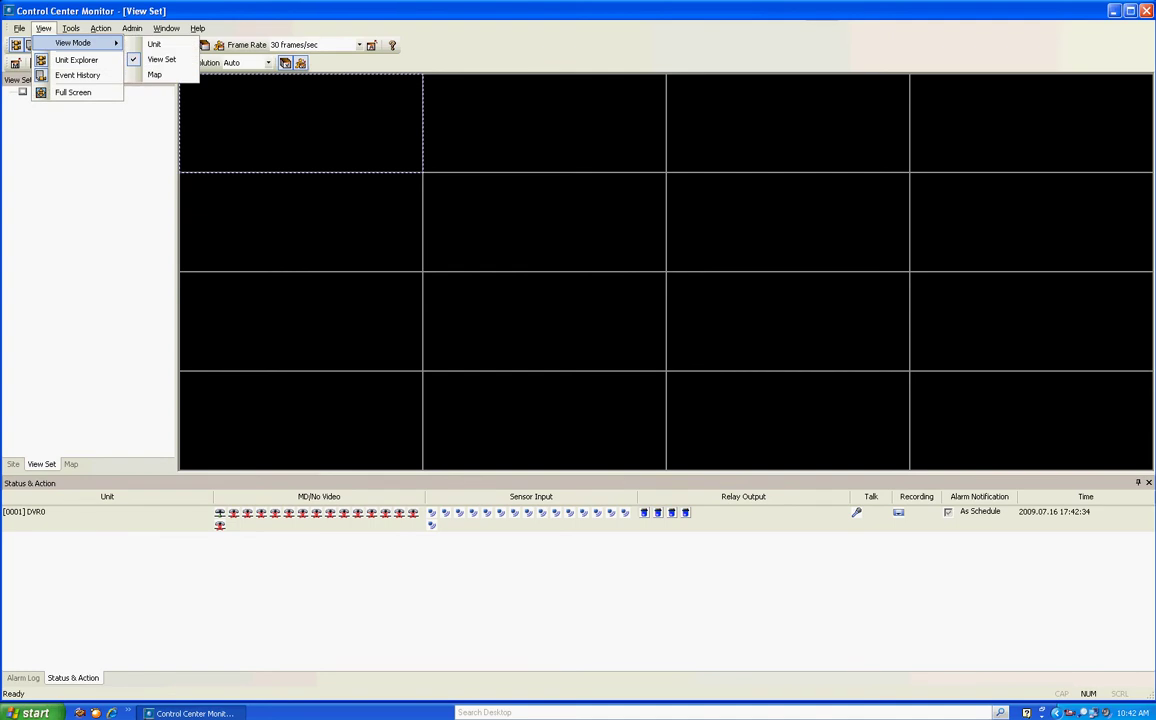
pyautogui.click(155, 75)
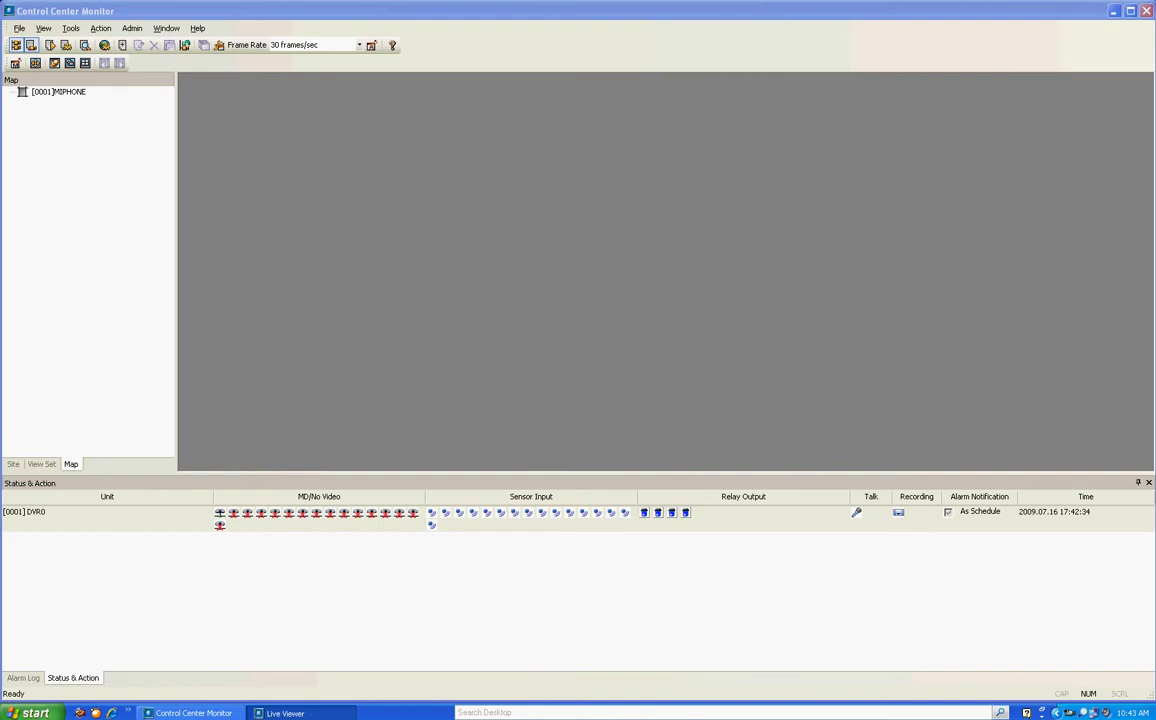
pyautogui.doubleClick(58, 91)
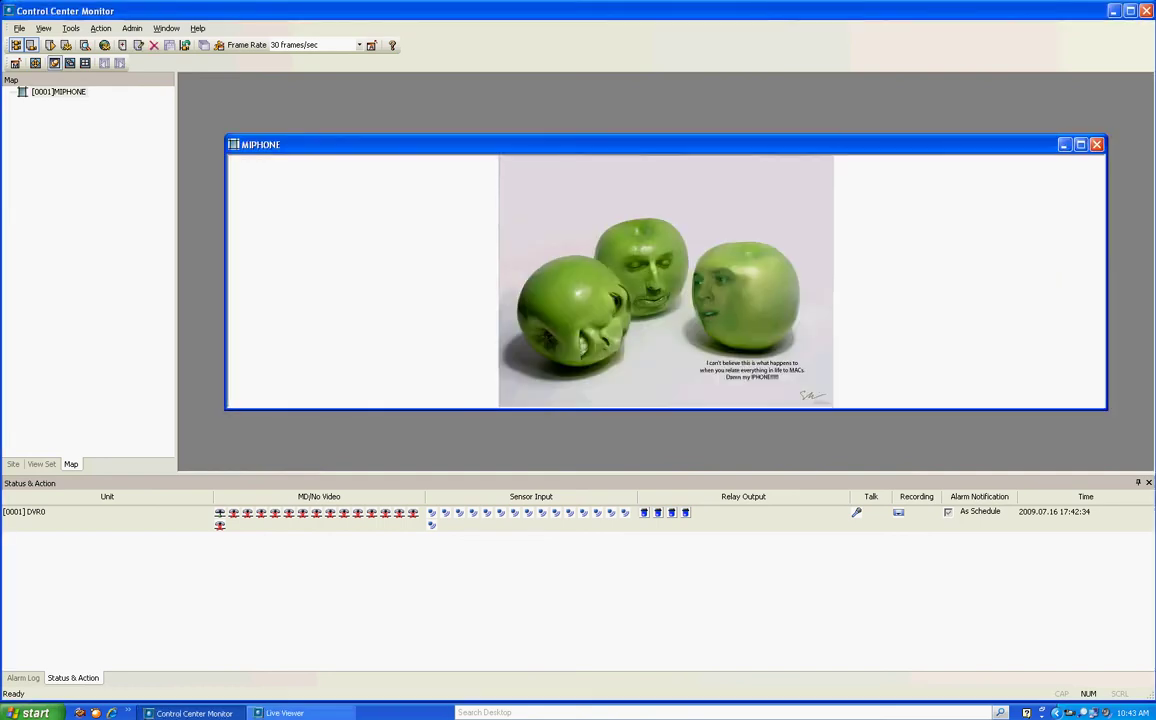
pyautogui.hotkey('ctrl', 'F4')
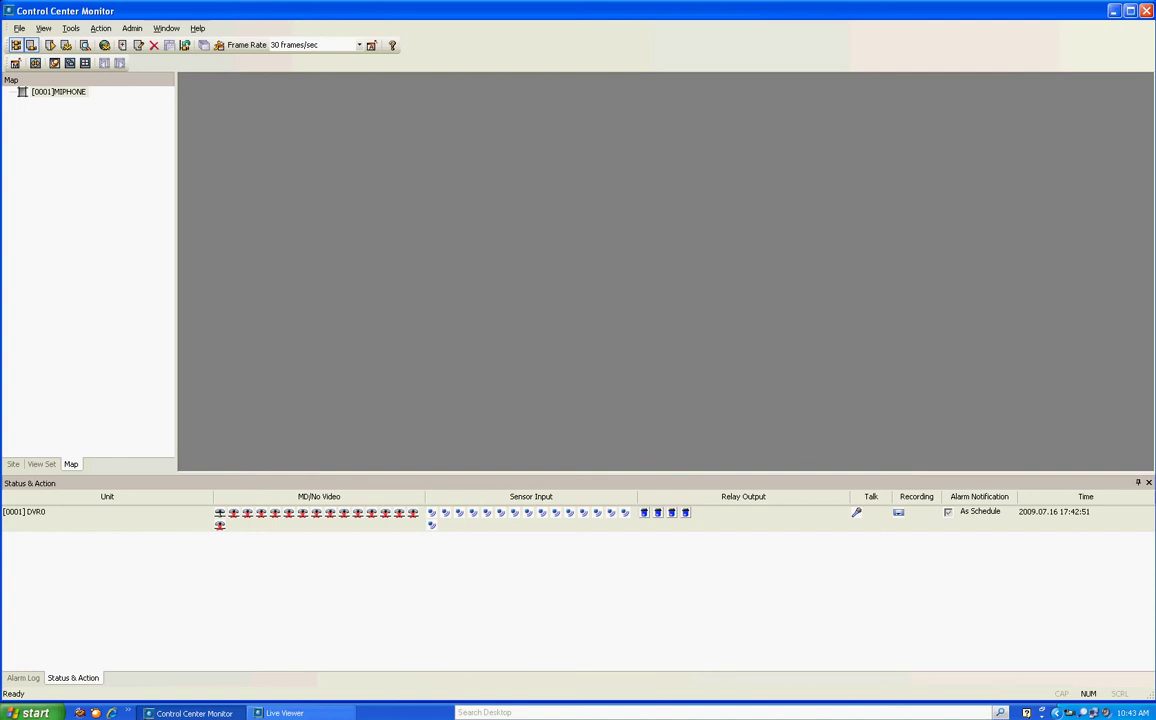
pyautogui.click(71, 28)
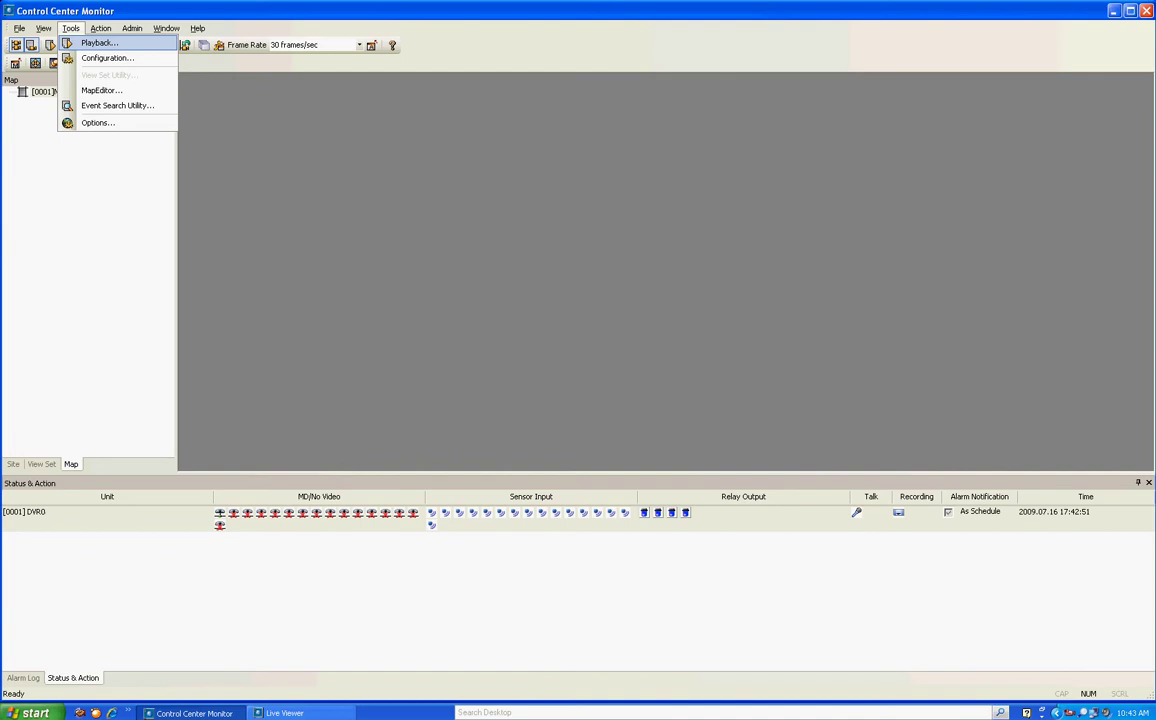
pyautogui.press('Down')
pyautogui.press('Down')
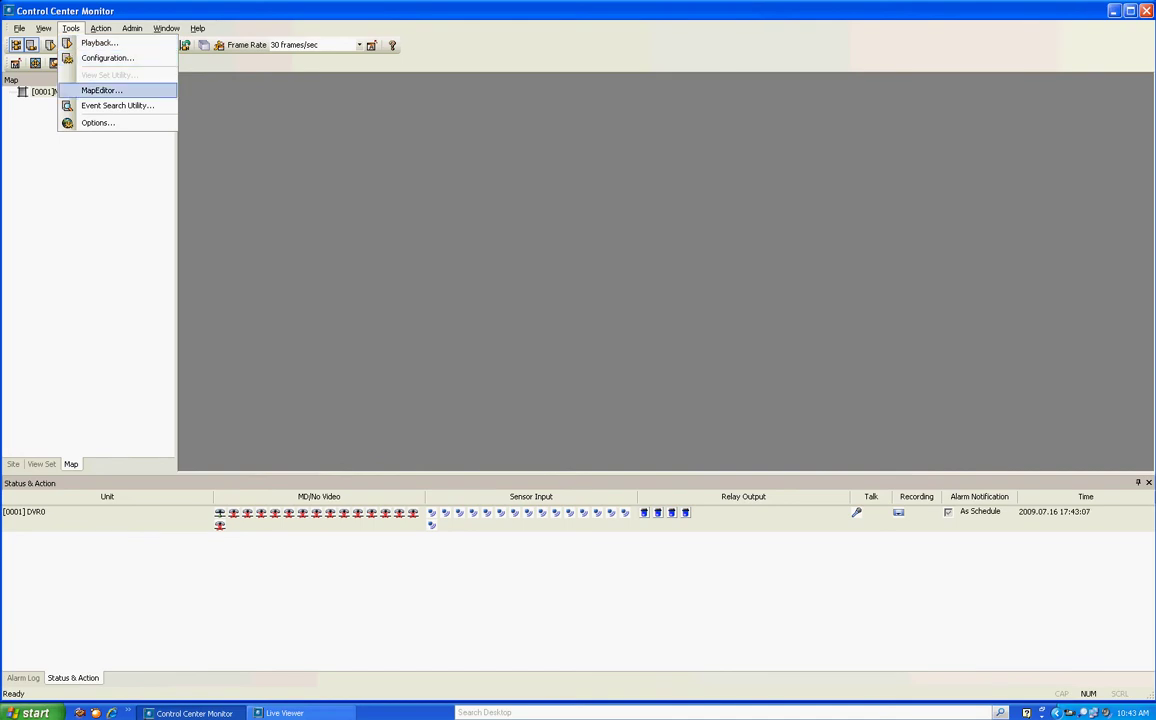
pyautogui.press('Down')
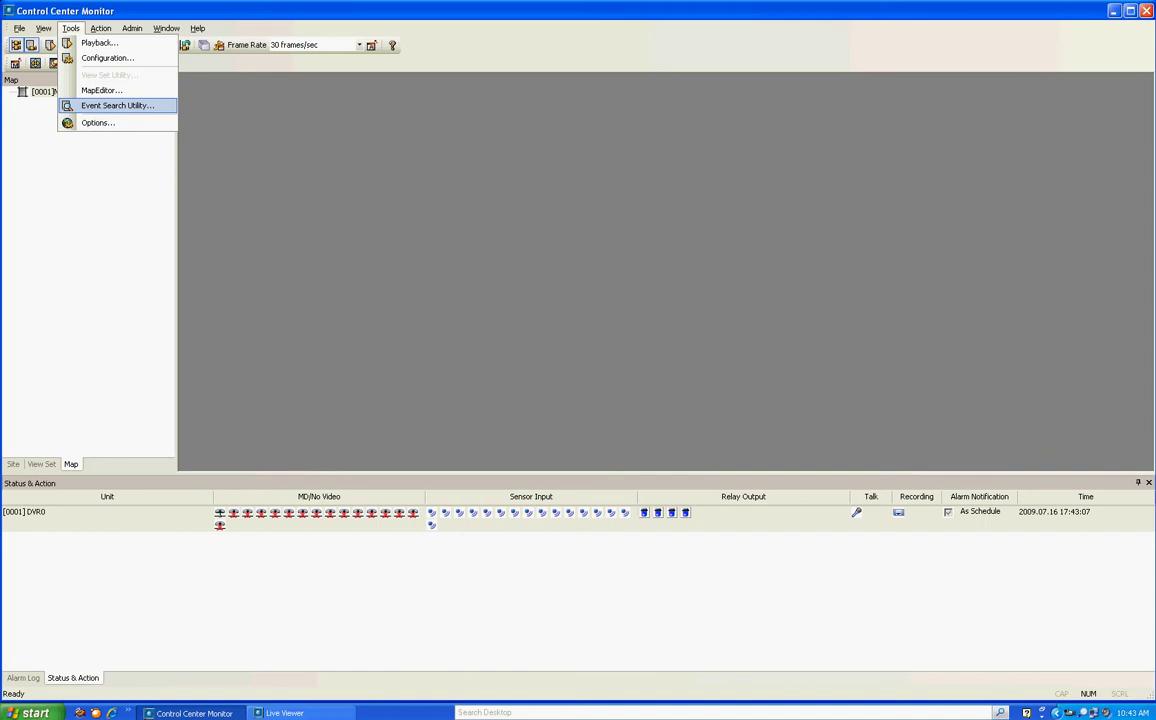
pyautogui.press('Down')
pyautogui.press('Return')
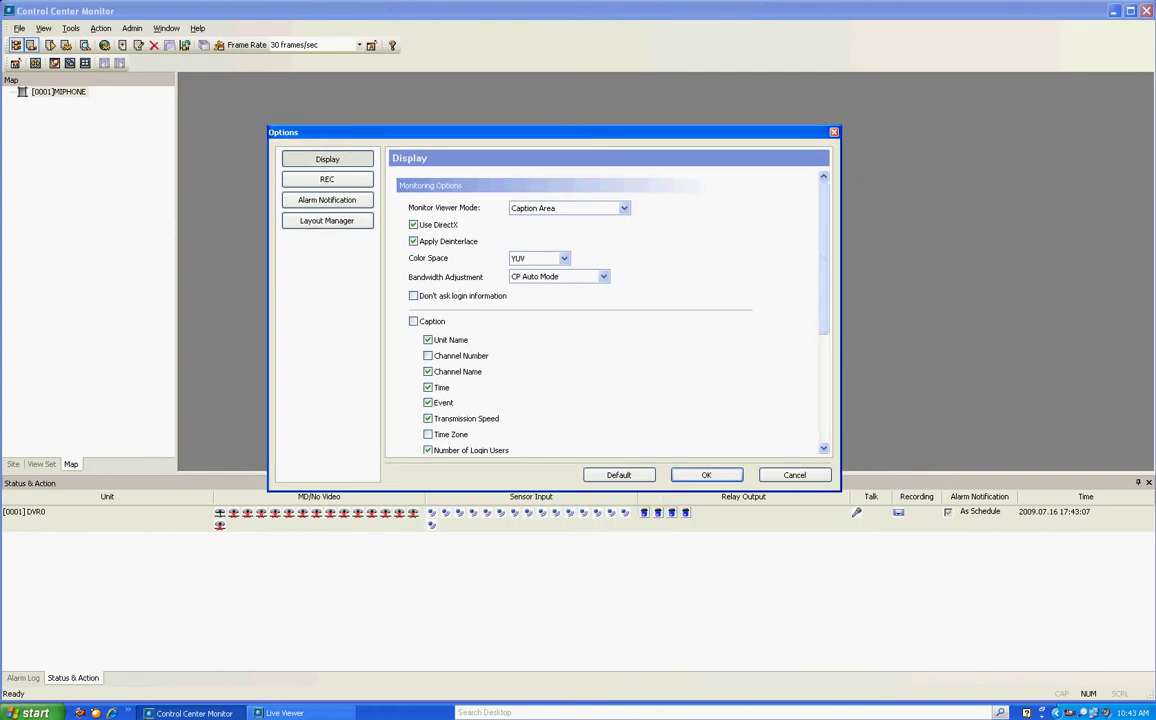
pyautogui.scroll(-10, 605, 310)
pyautogui.scroll(10, 605, 310)
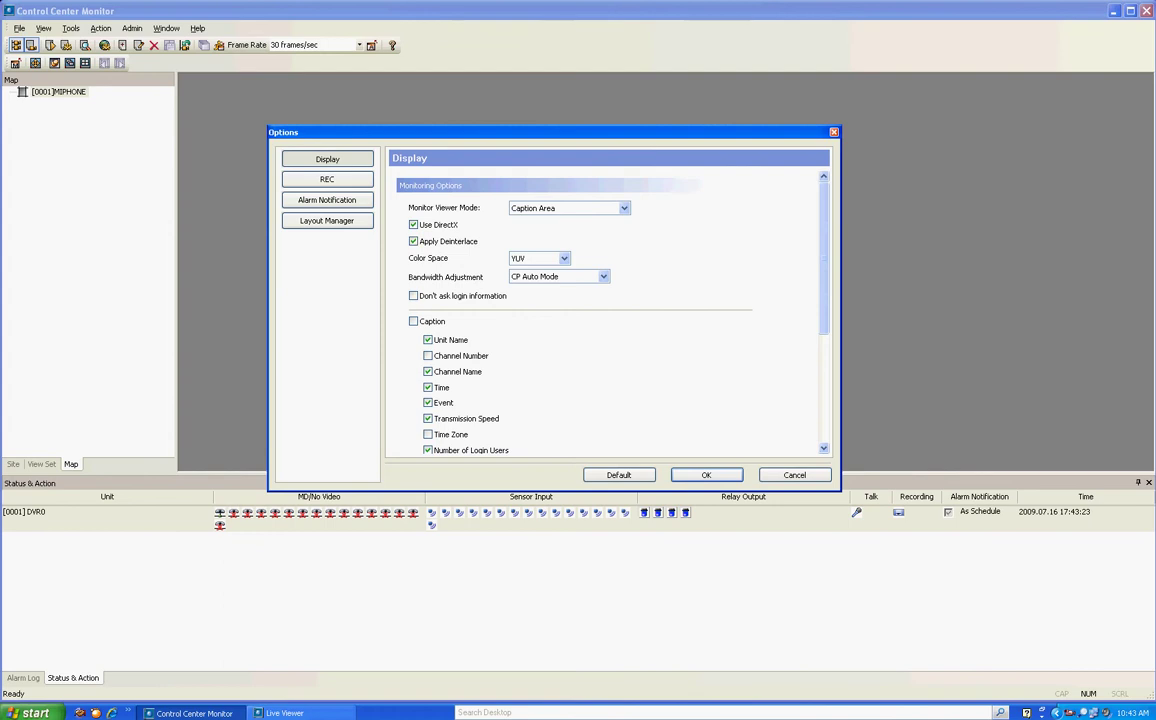
pyautogui.scroll(-2, 605, 310)
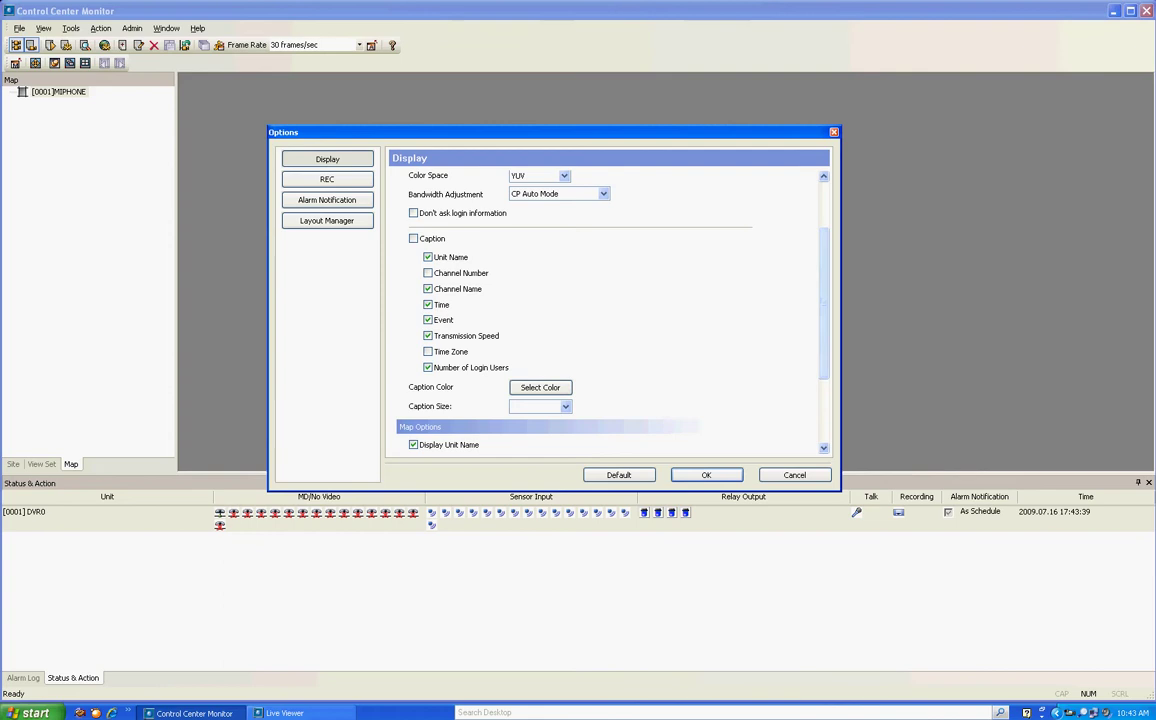
pyautogui.scroll(-2, 540, 387)
pyautogui.scroll(-2, 540, 387)
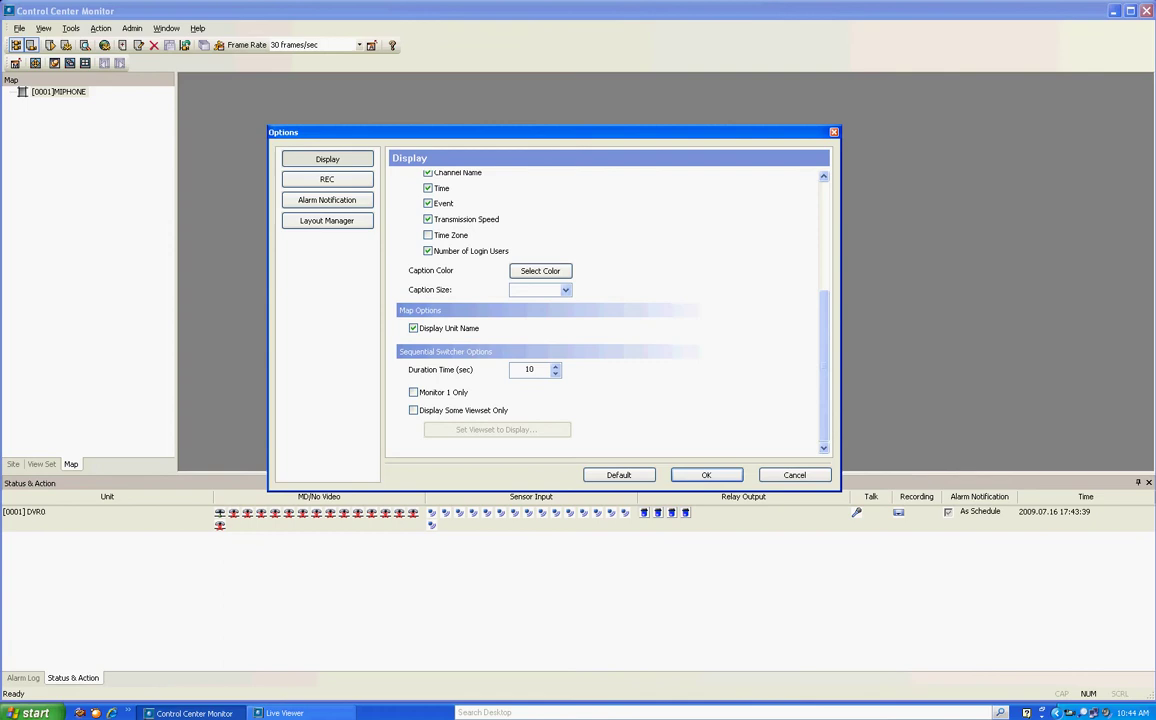
pyautogui.click(327, 179)
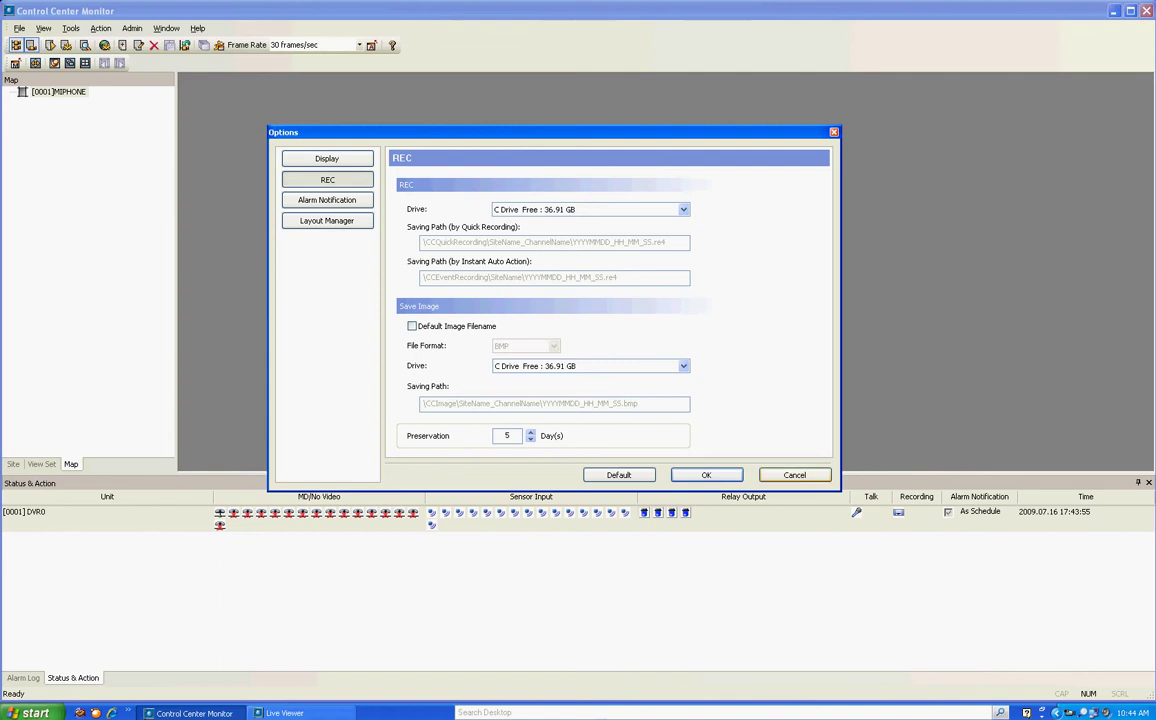
pyautogui.click(794, 475)
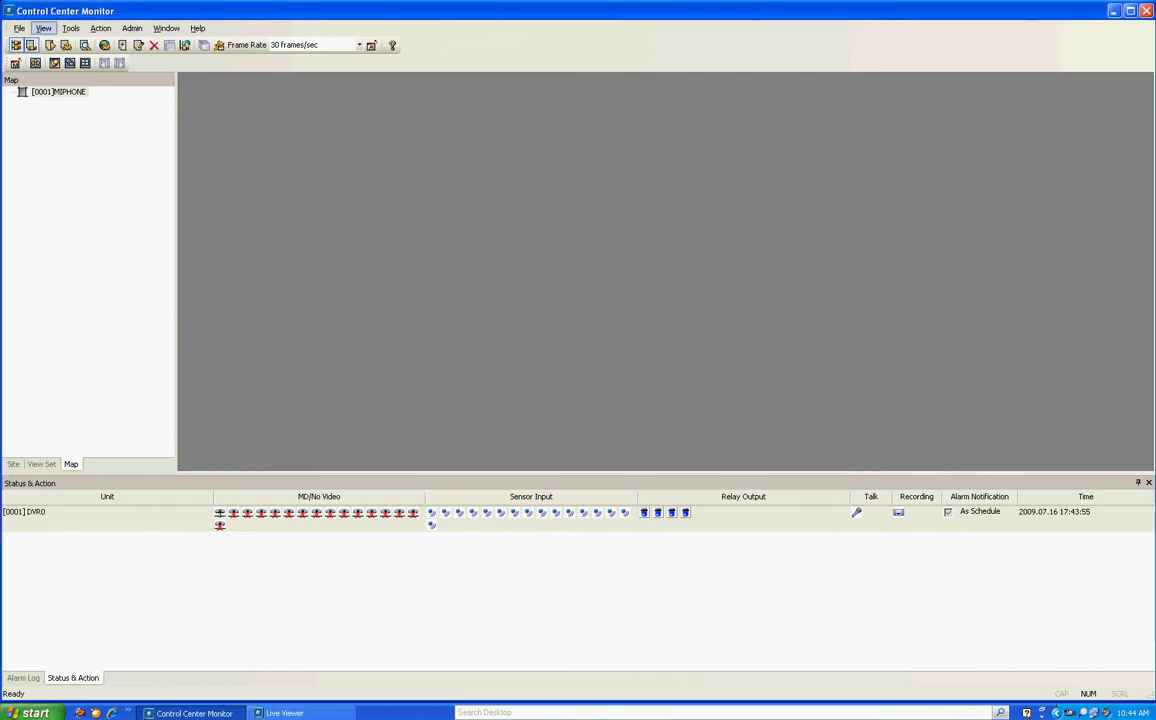
# Exit Control Center Monitor and launch Control Center Playback, accepting the saved login
pyautogui.click(19, 28)
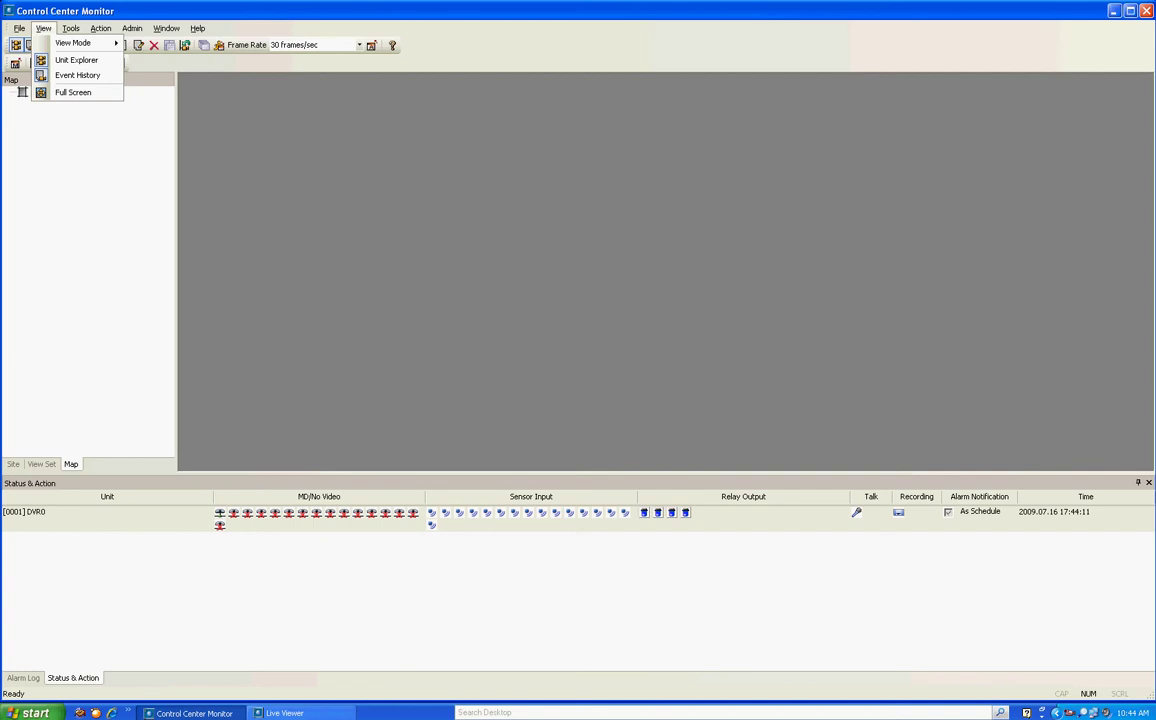
pyautogui.press('Escape')
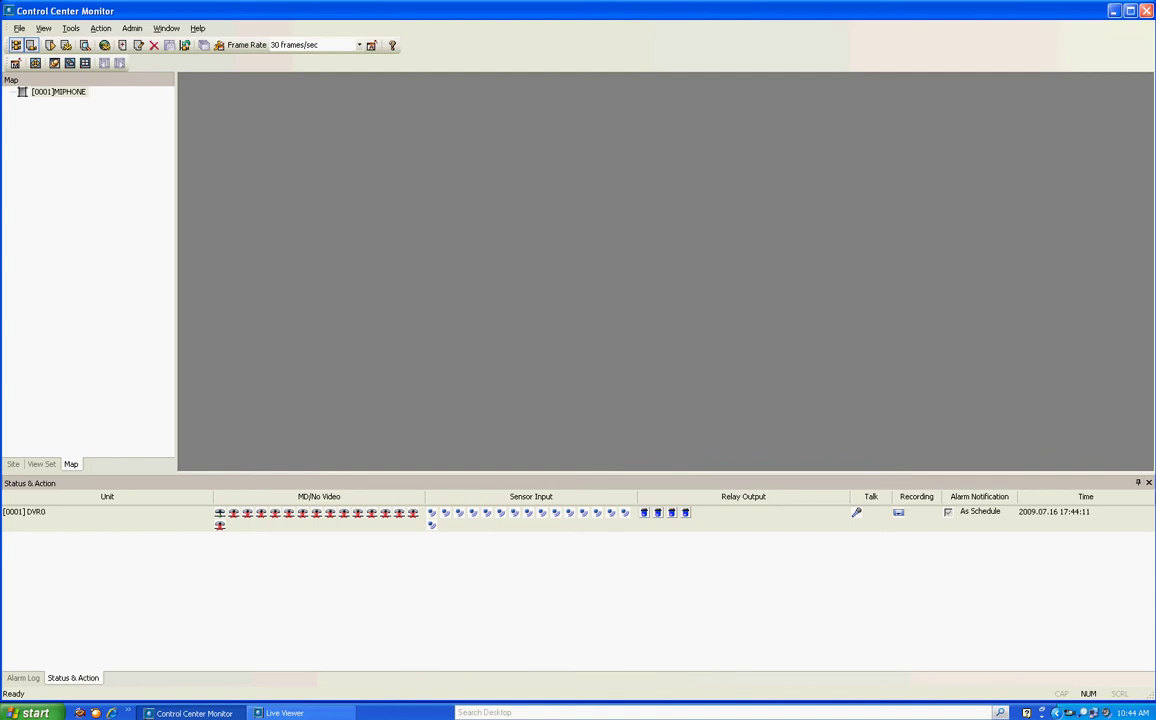
pyautogui.click(1146, 10)
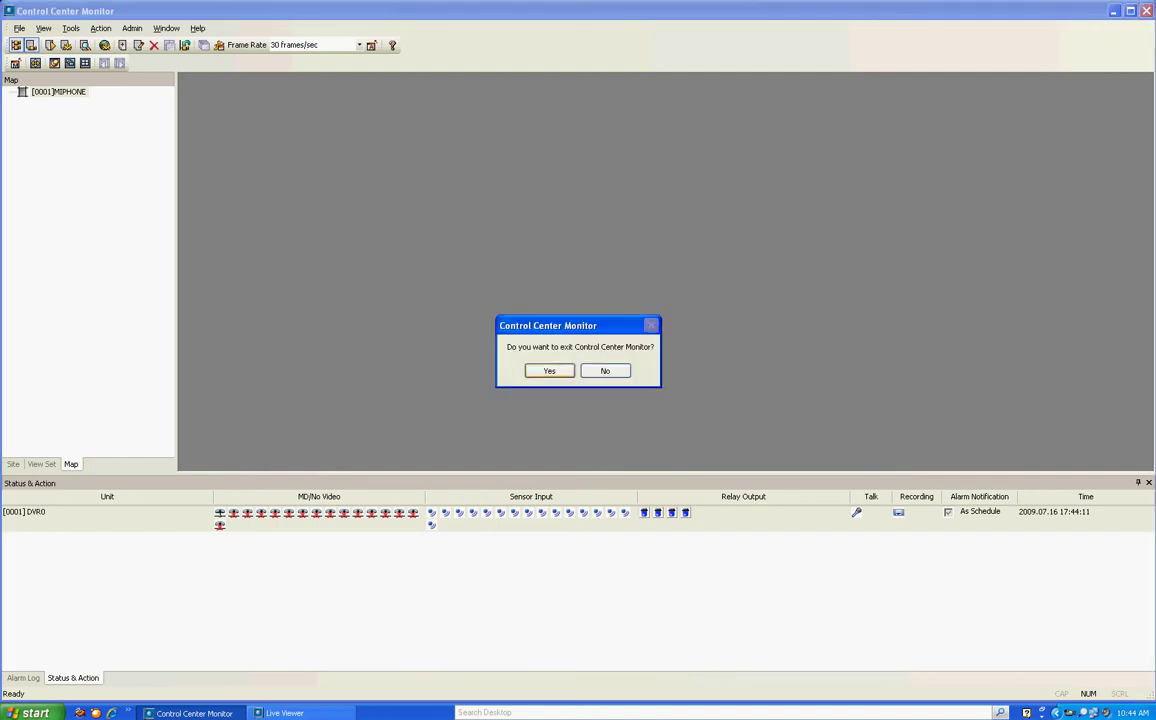
pyautogui.press('Return')
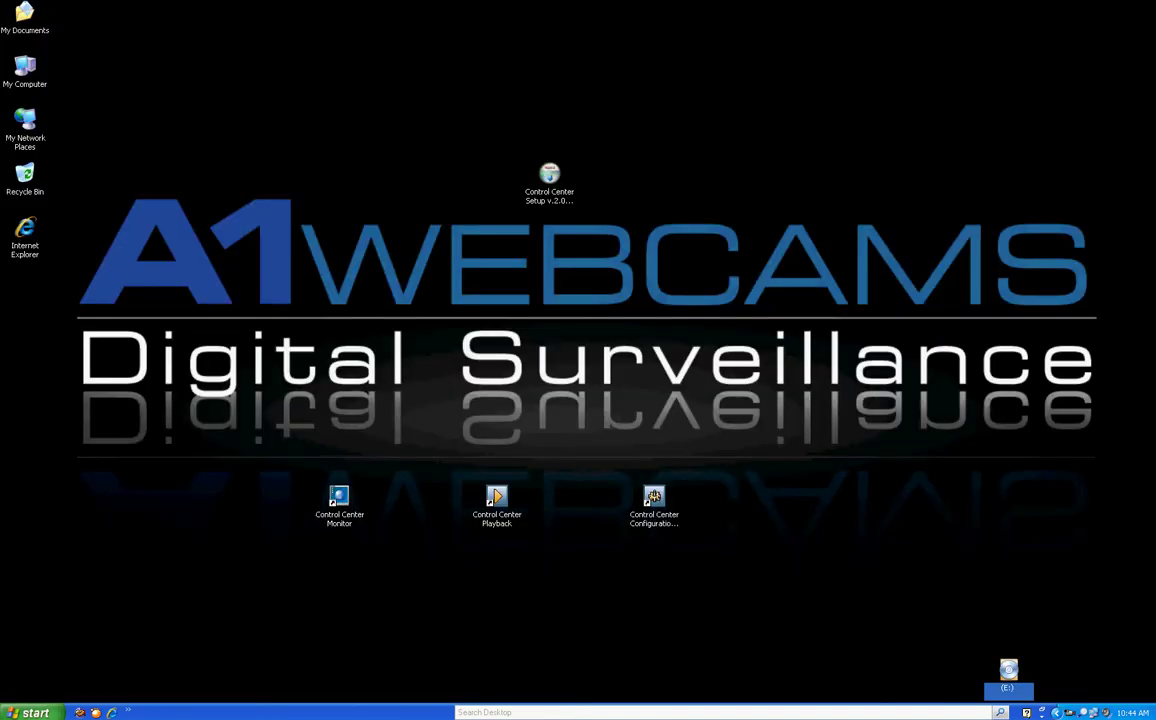
pyautogui.doubleClick(496, 500)
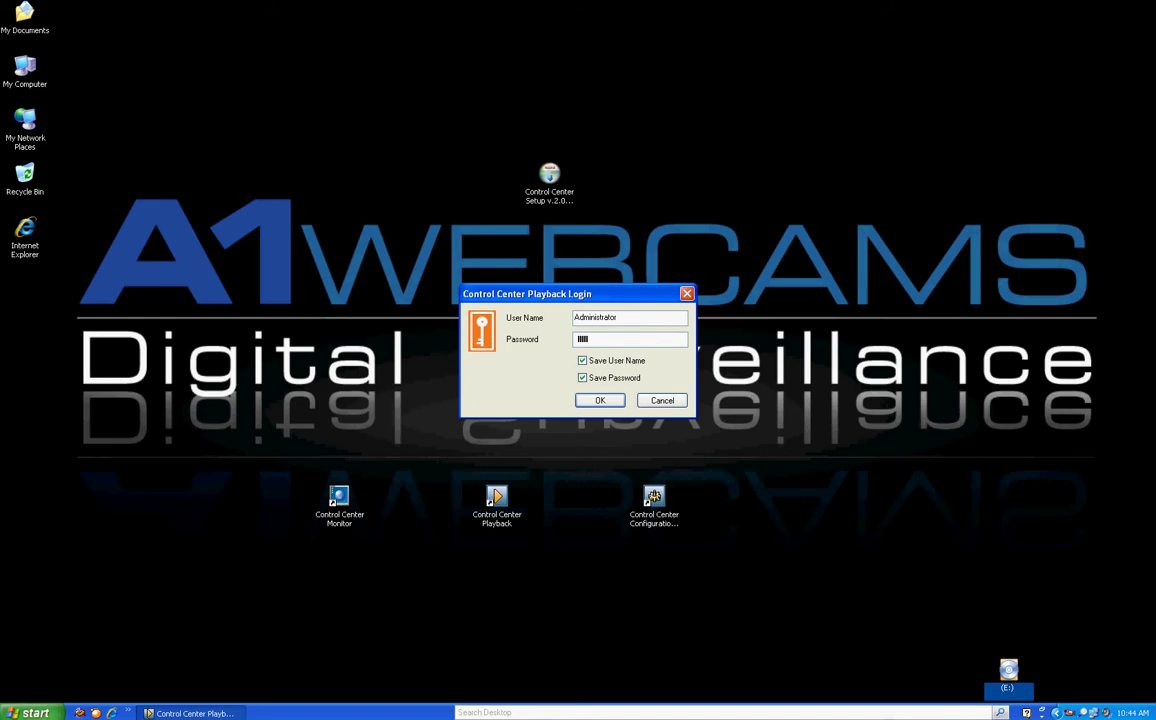
pyautogui.press('Return')
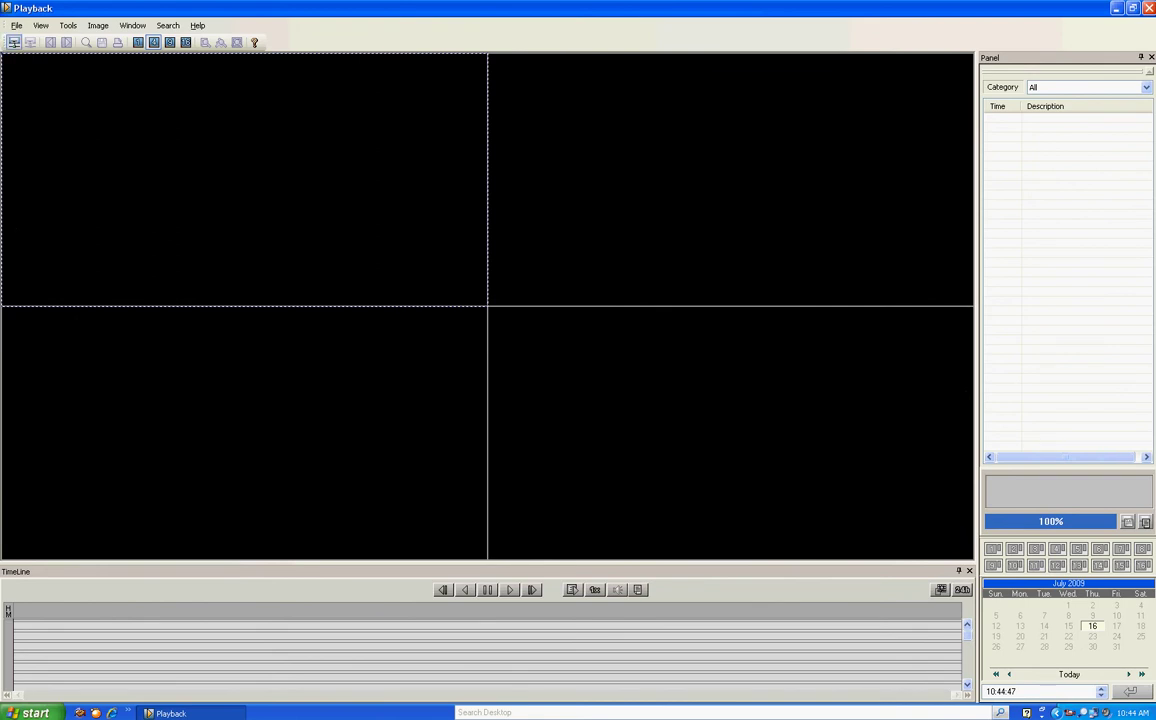
# Load the [0001] DVR0 unit from Unit Explorer and jump the timeline to about 17:26
pyautogui.click(14, 42)
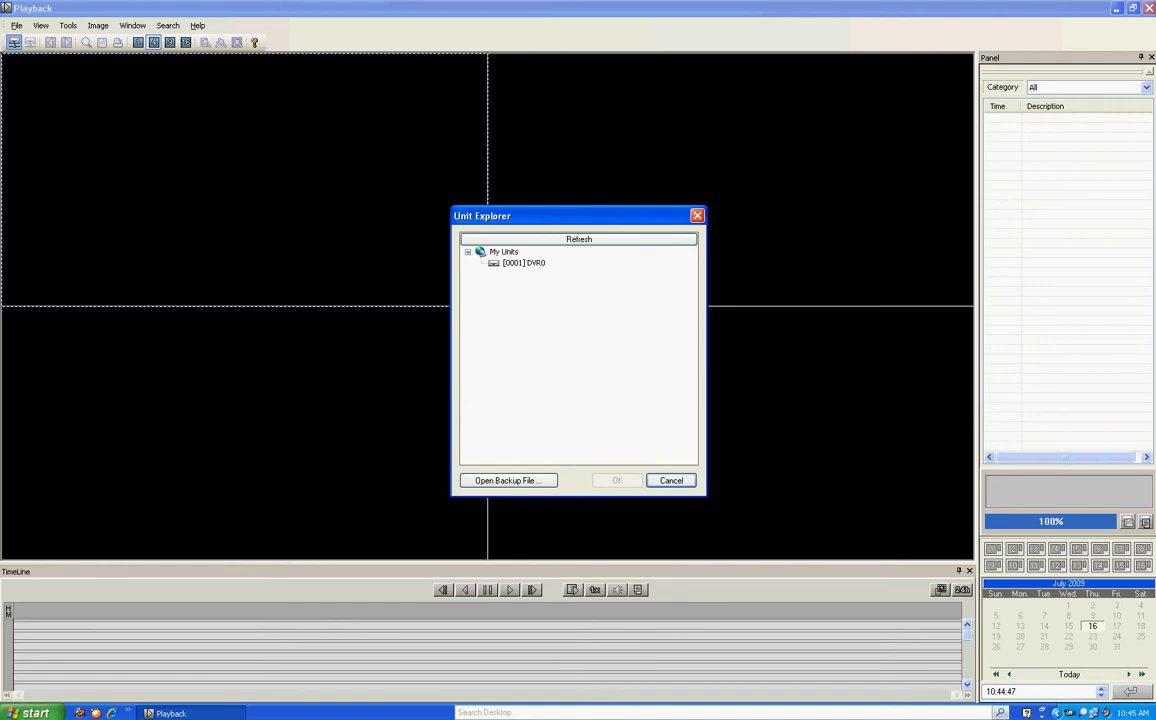
pyautogui.click(524, 262)
pyautogui.click(617, 480)
pyautogui.click(866, 650)
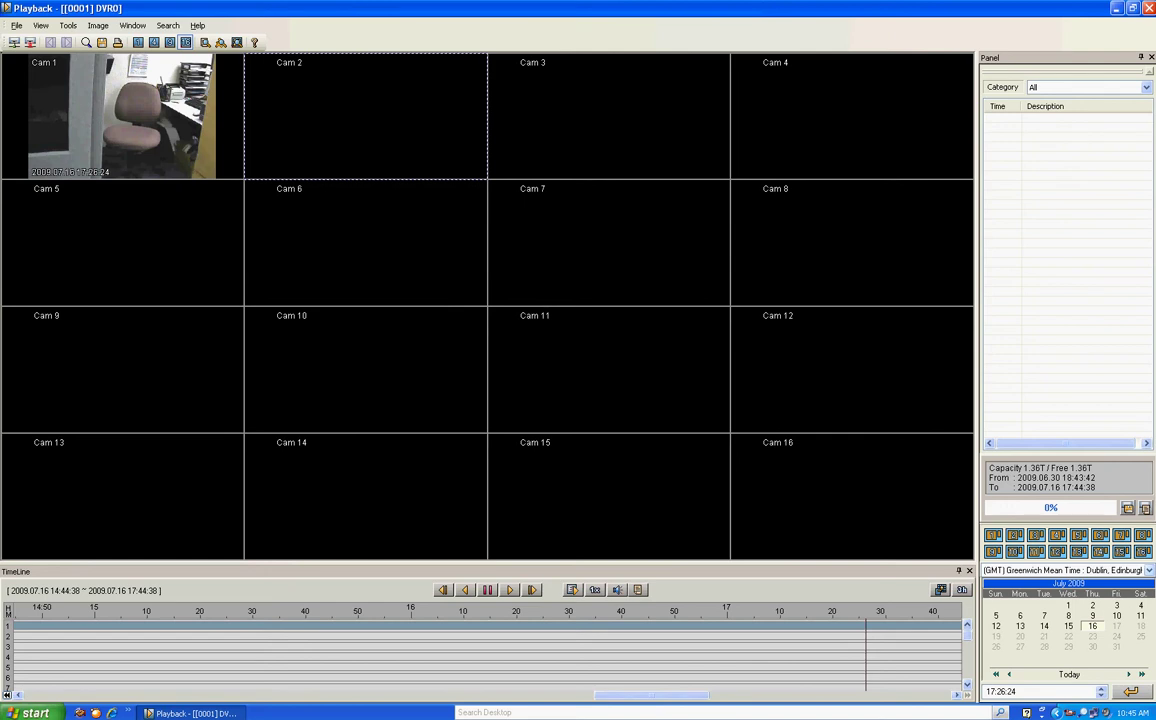
# Set the time zone to (GMT-08:00) Pacific Time
pyautogui.click(1065, 570)
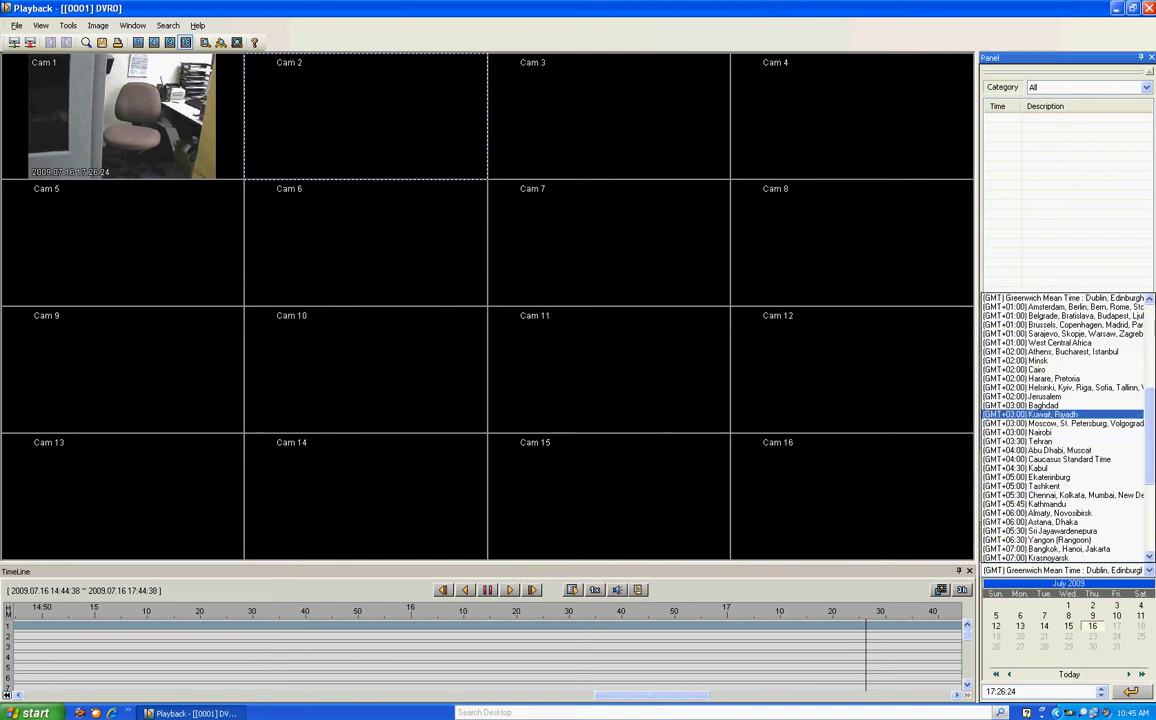
pyautogui.scroll(-5, 1065, 428)
pyautogui.scroll(15, 1065, 428)
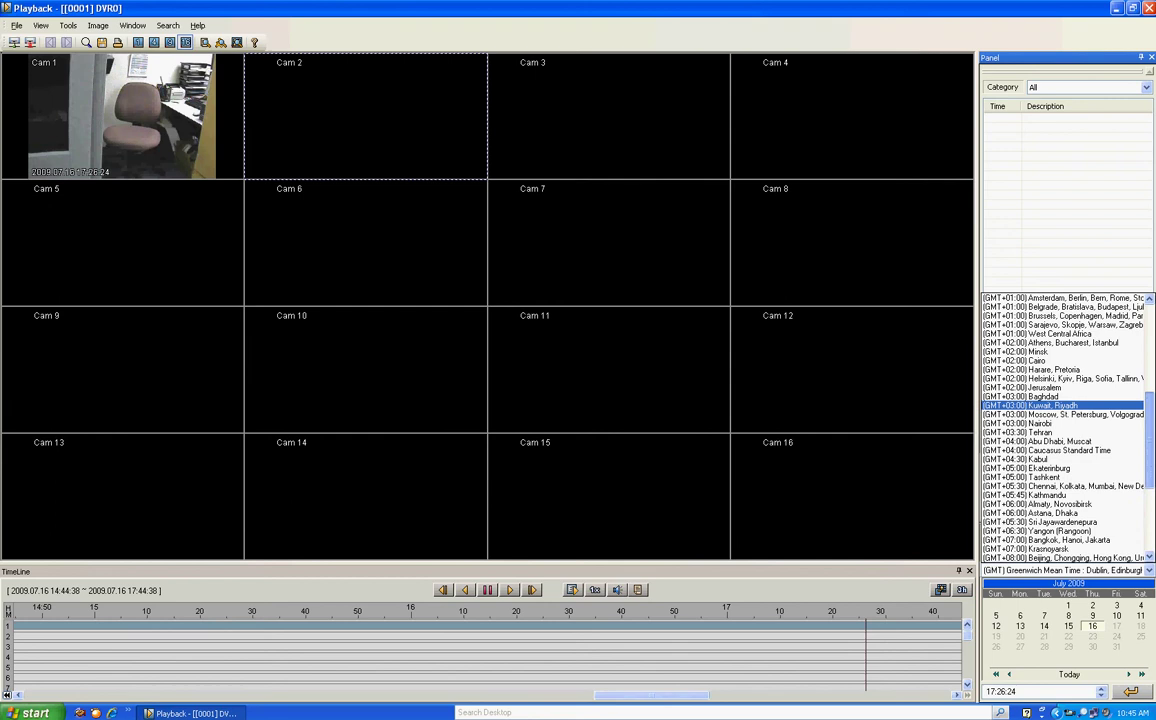
pyautogui.click(1050, 333)
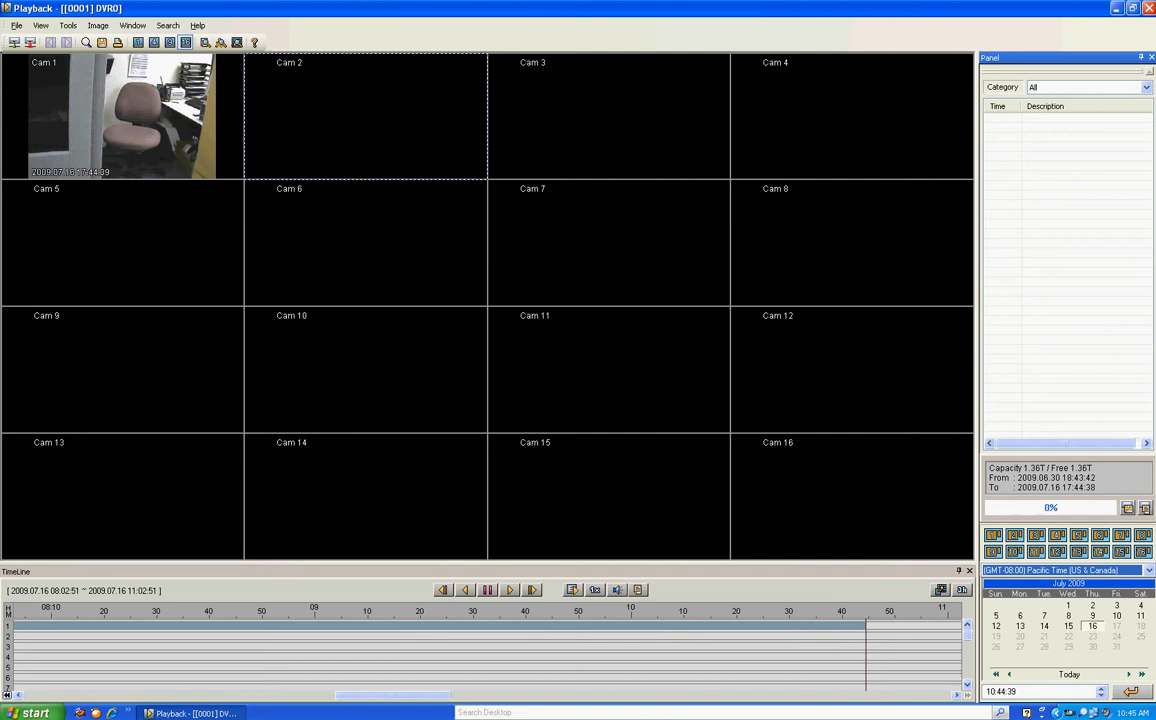
# Check July 8, then July 16 recordings, and narrow the timeline to 10 minutes
pyautogui.click(1068, 616)
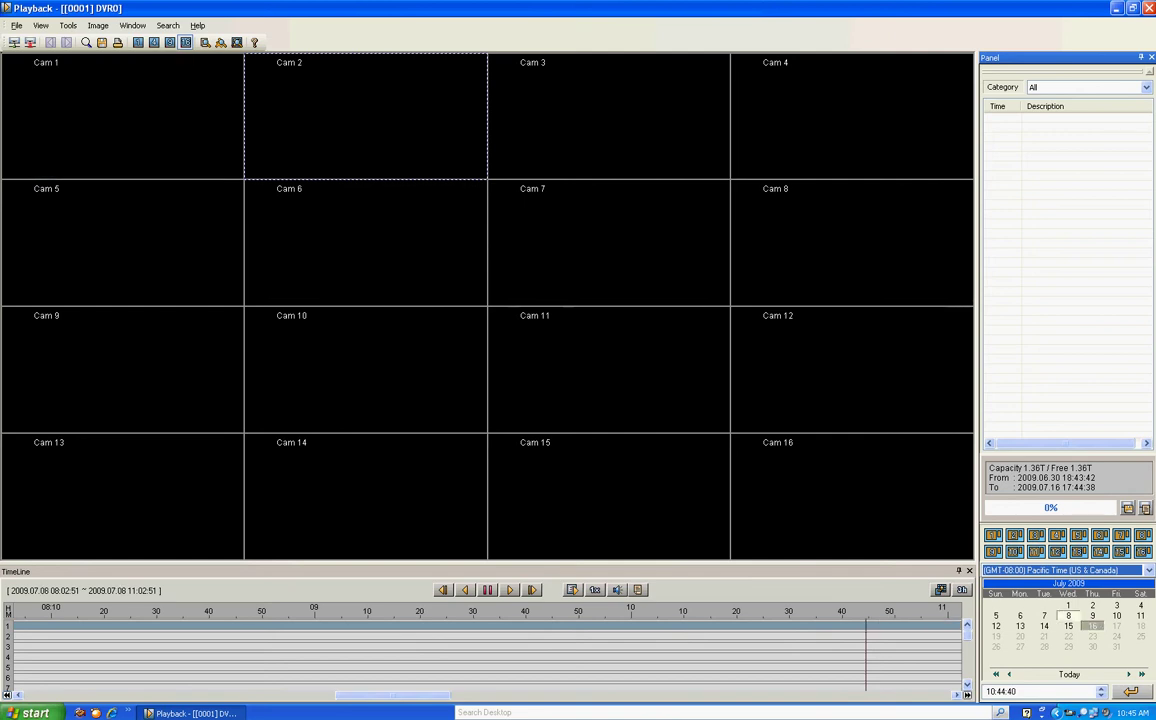
pyautogui.click(1092, 626)
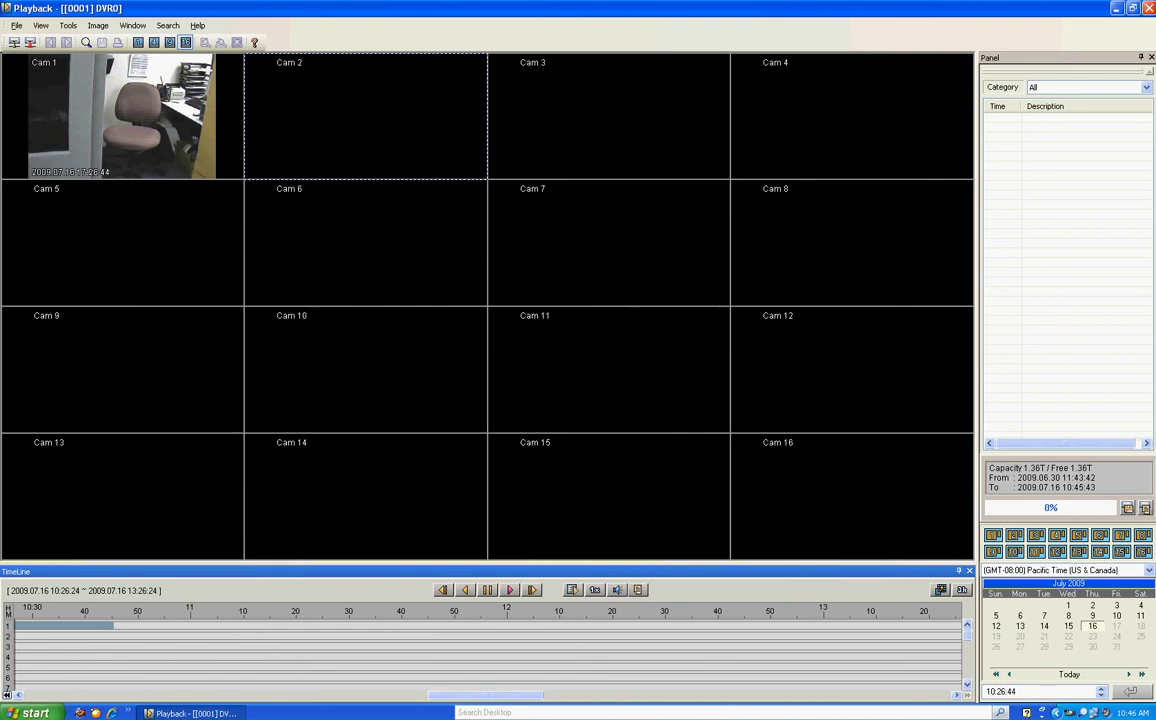
pyautogui.click(961, 590)
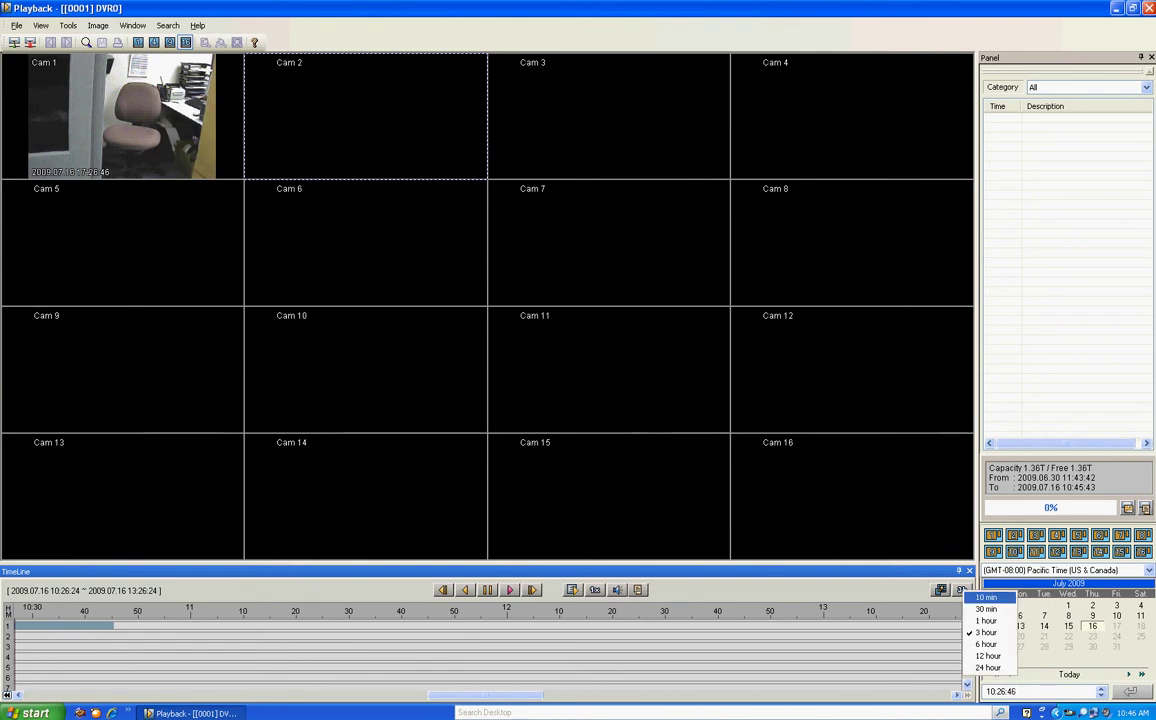
pyautogui.click(986, 597)
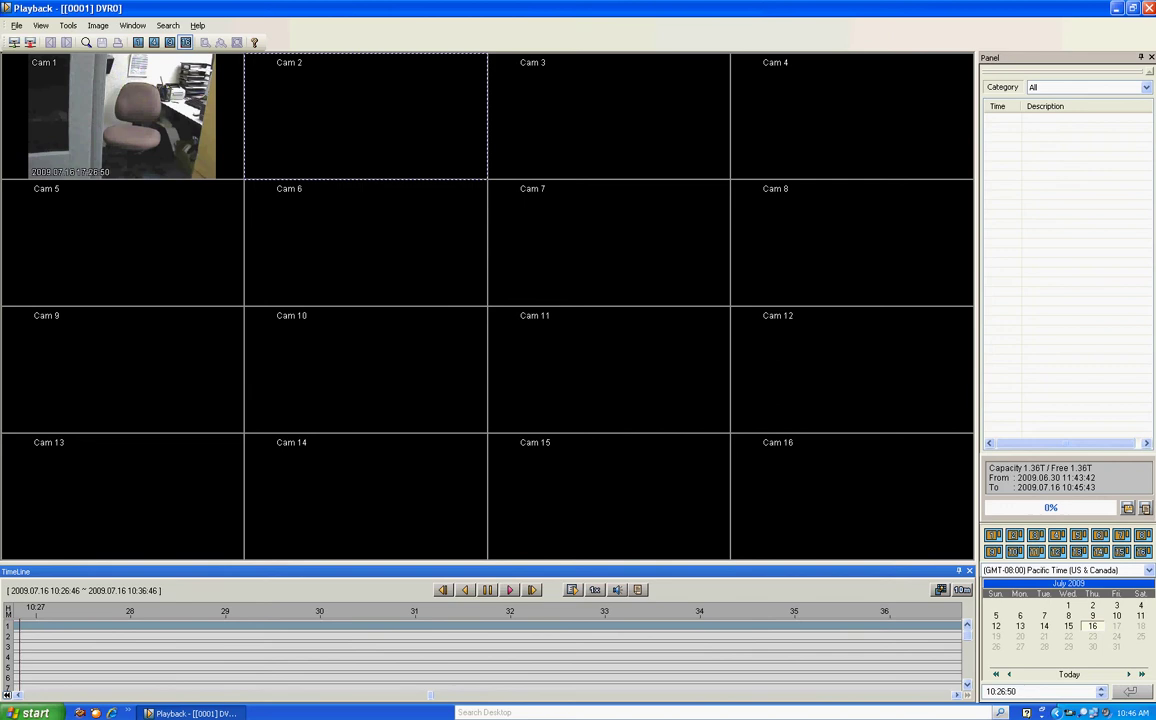
# Widen the timeline to 24 hours, then return it to 10 minutes with Cam 1 playing
pyautogui.click(961, 590)
pyautogui.click(986, 671)
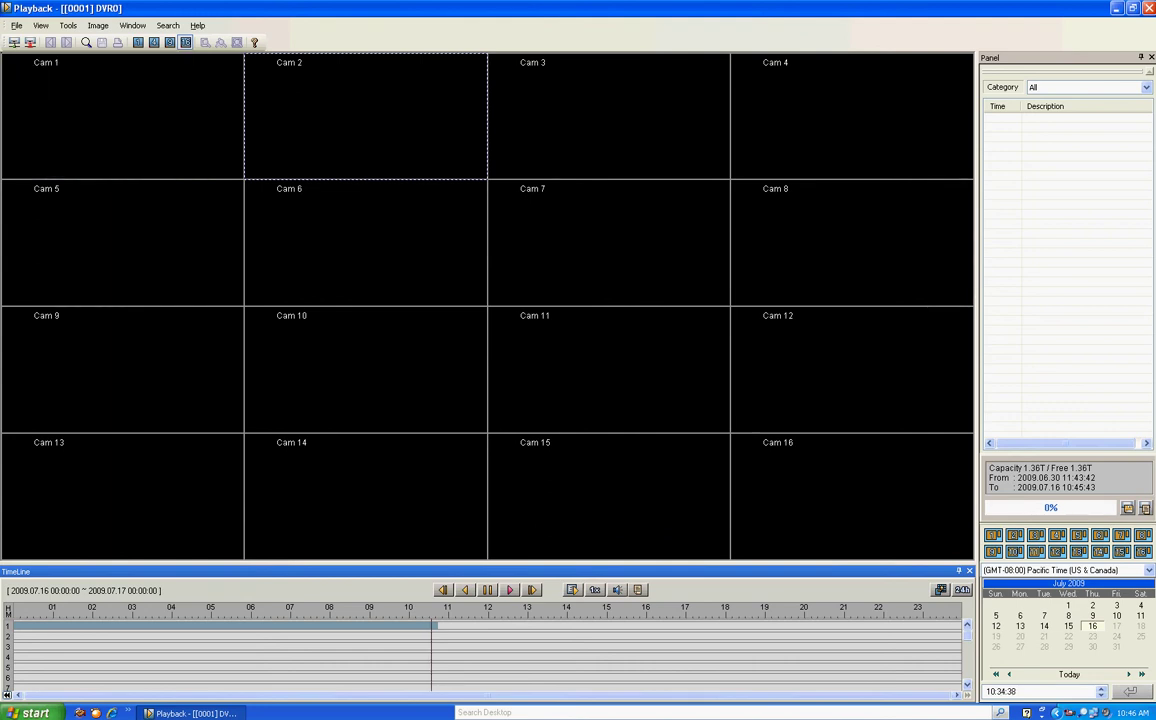
pyautogui.click(962, 589)
pyautogui.click(988, 600)
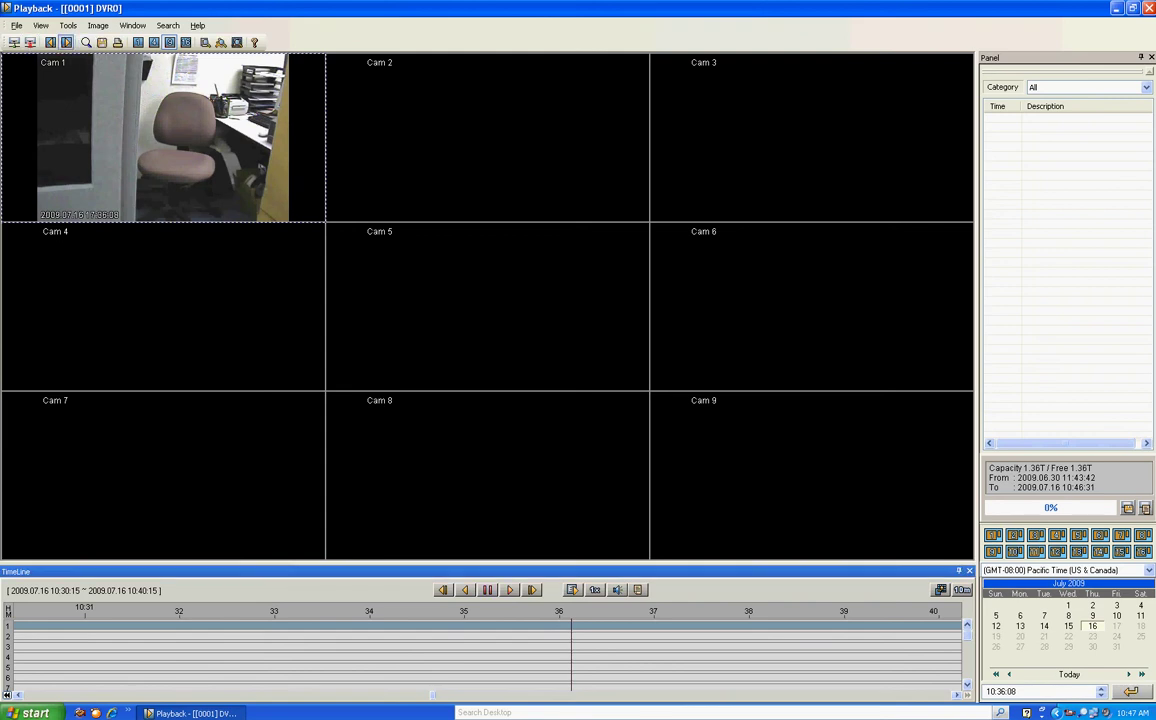
# Adjust the playback brightness in Screen Adjustment and close it
pyautogui.click(86, 42)
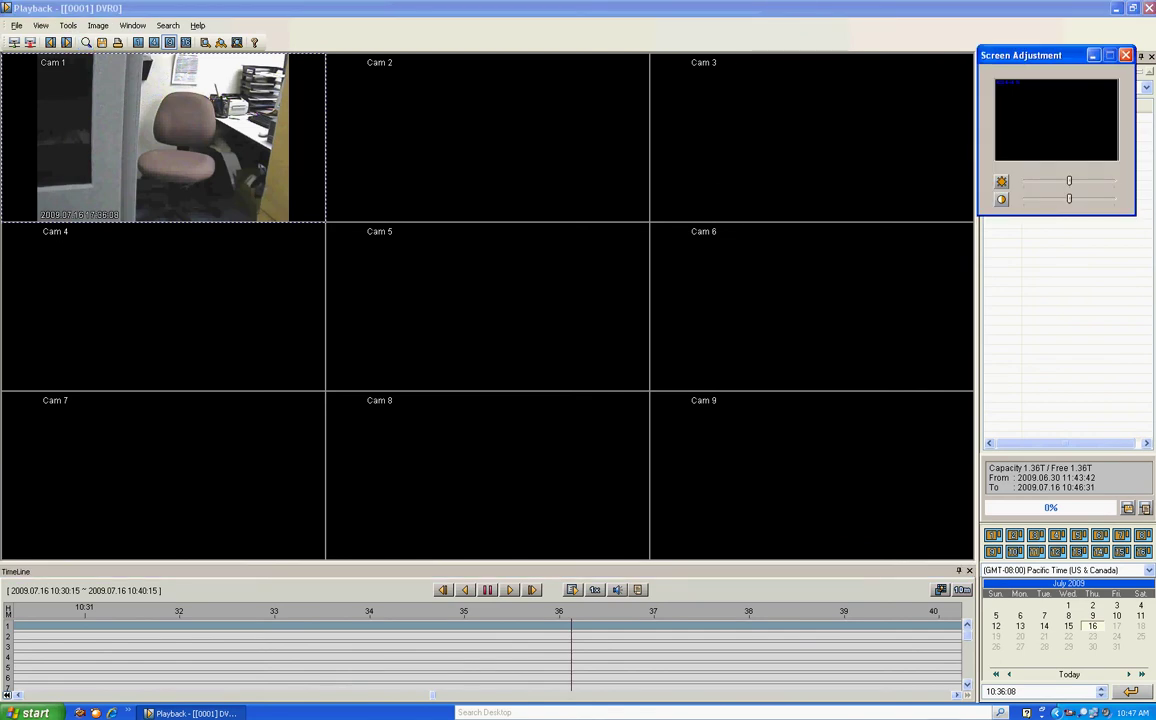
pyautogui.press('Left')
pyautogui.press('Left')
pyautogui.press('Left')
pyautogui.press('Right')
pyautogui.press('Right')
pyautogui.press('Right')
pyautogui.press('Right')
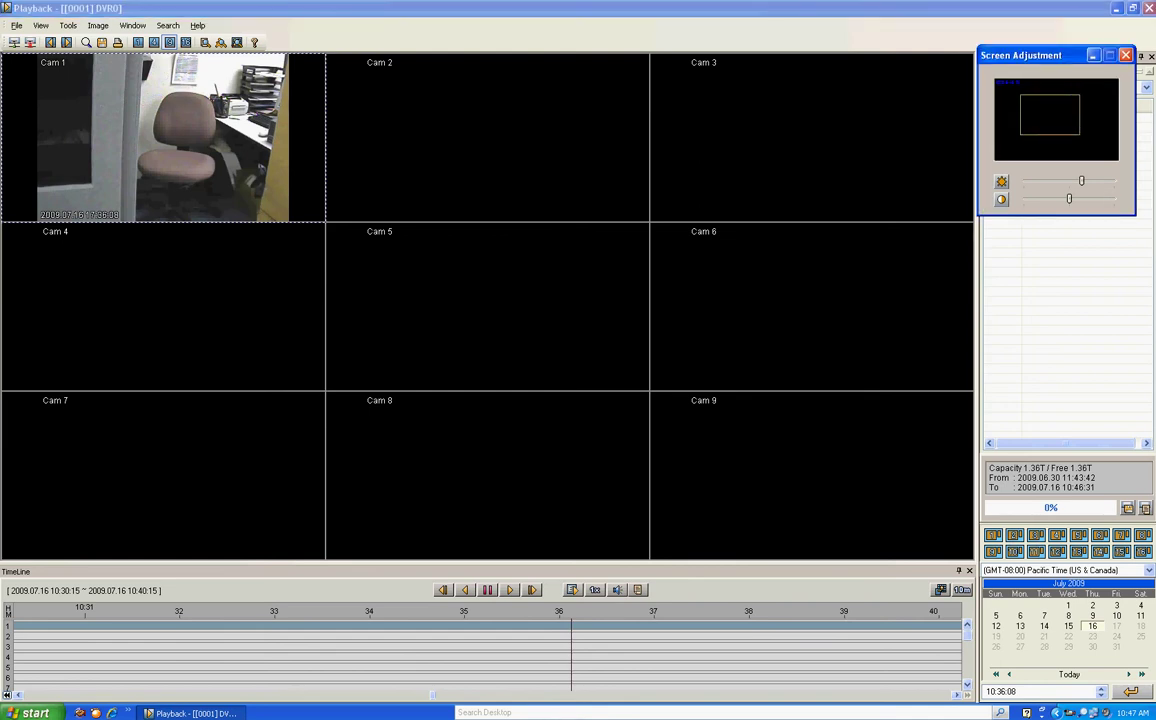
pyautogui.press('Escape')
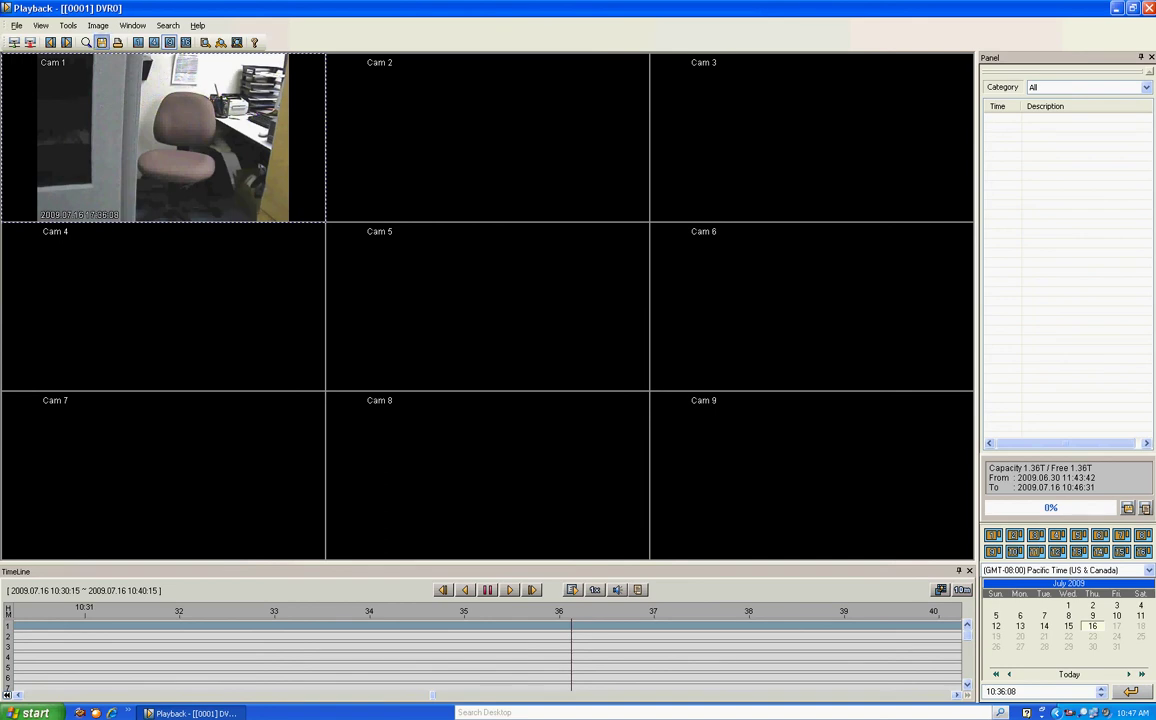
# Save a bitmap snapshot captioned 'Test' with name, date/time and event info, then minimize Playback
pyautogui.click(101, 42)
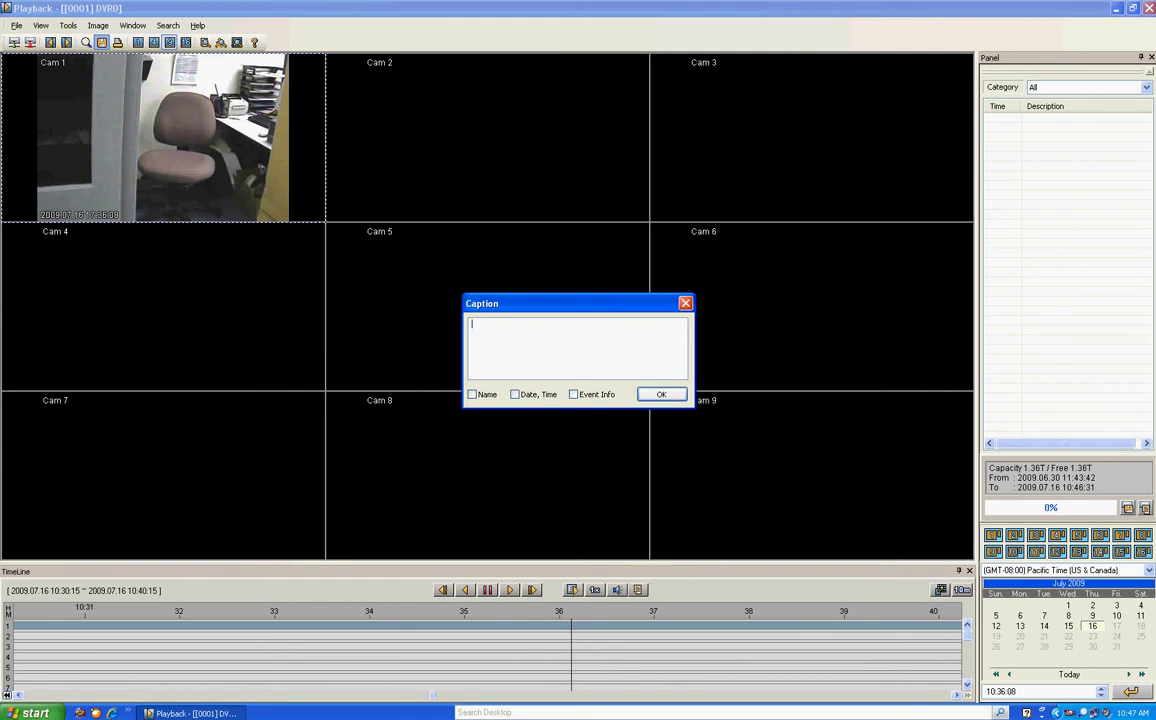
pyautogui.write('Test')
pyautogui.click(472, 394)
pyautogui.click(515, 394)
pyautogui.click(573, 394)
pyautogui.press('Return')
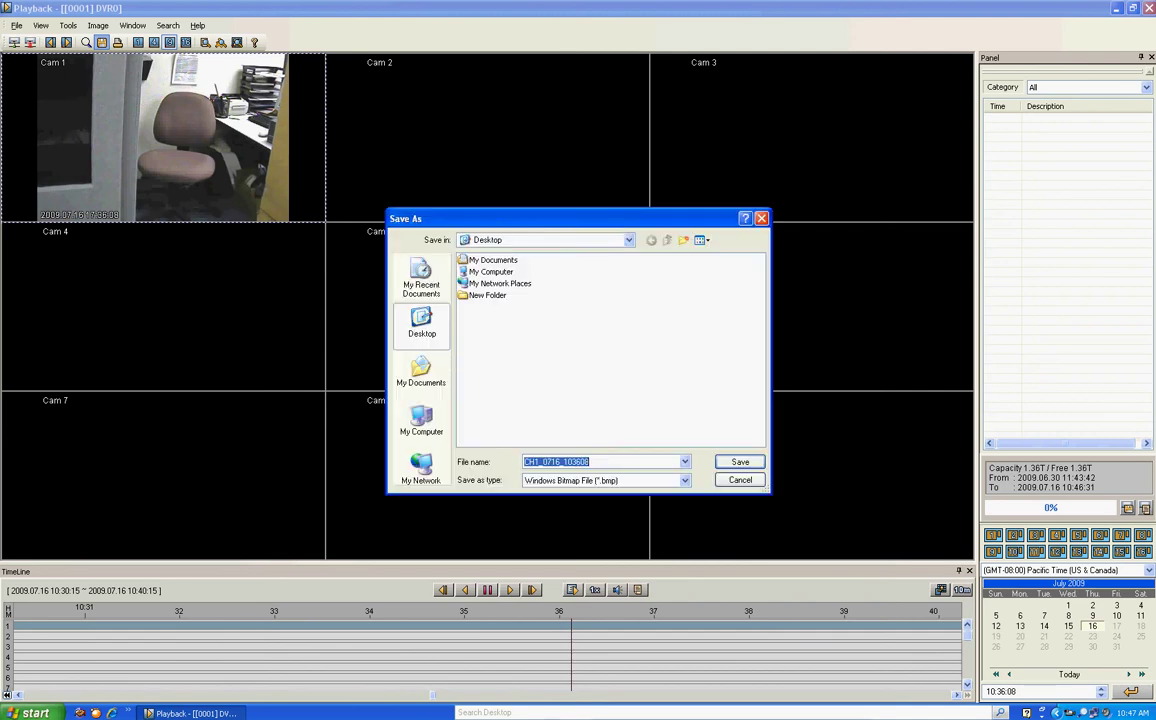
pyautogui.press('Return')
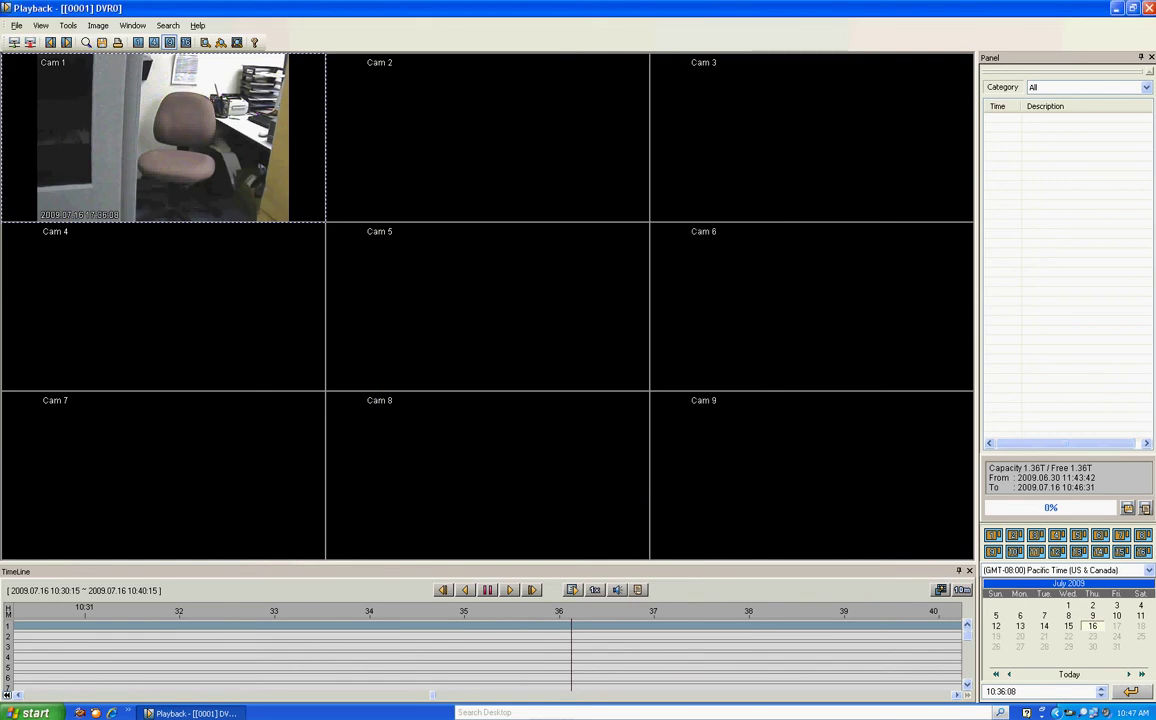
pyautogui.press('super+d')
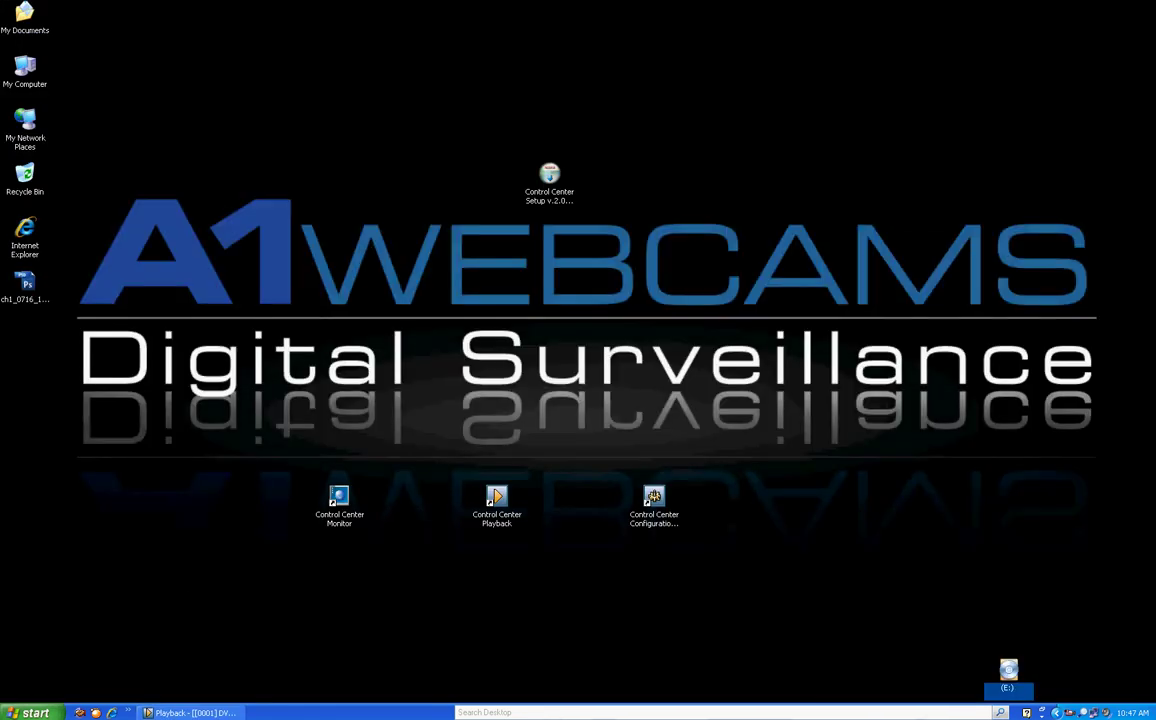
# View the ch1_0716 snapshot in Microsoft Office Picture Manager, then close it and return to Playback
pyautogui.rightClick(26, 286)
pyautogui.press('Right')
pyautogui.press('Down')
pyautogui.press('Down')
pyautogui.press('Down')
pyautogui.press('Down')
pyautogui.press('Down')
pyautogui.press('Down')
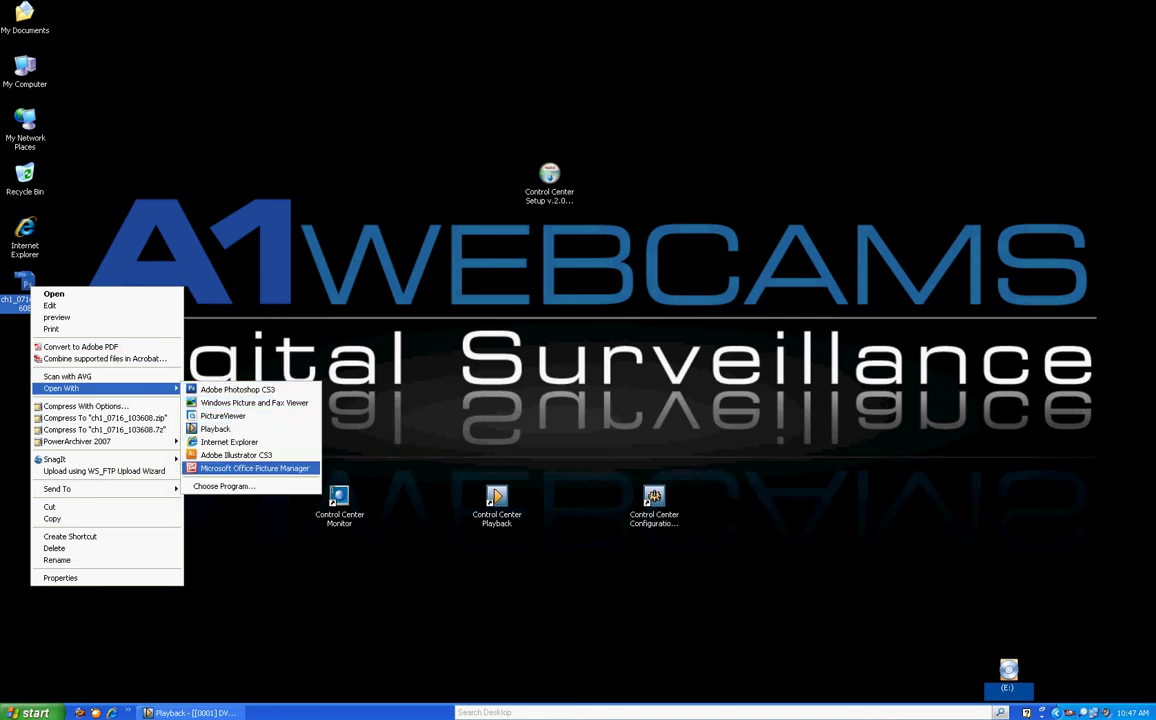
pyautogui.press('Return')
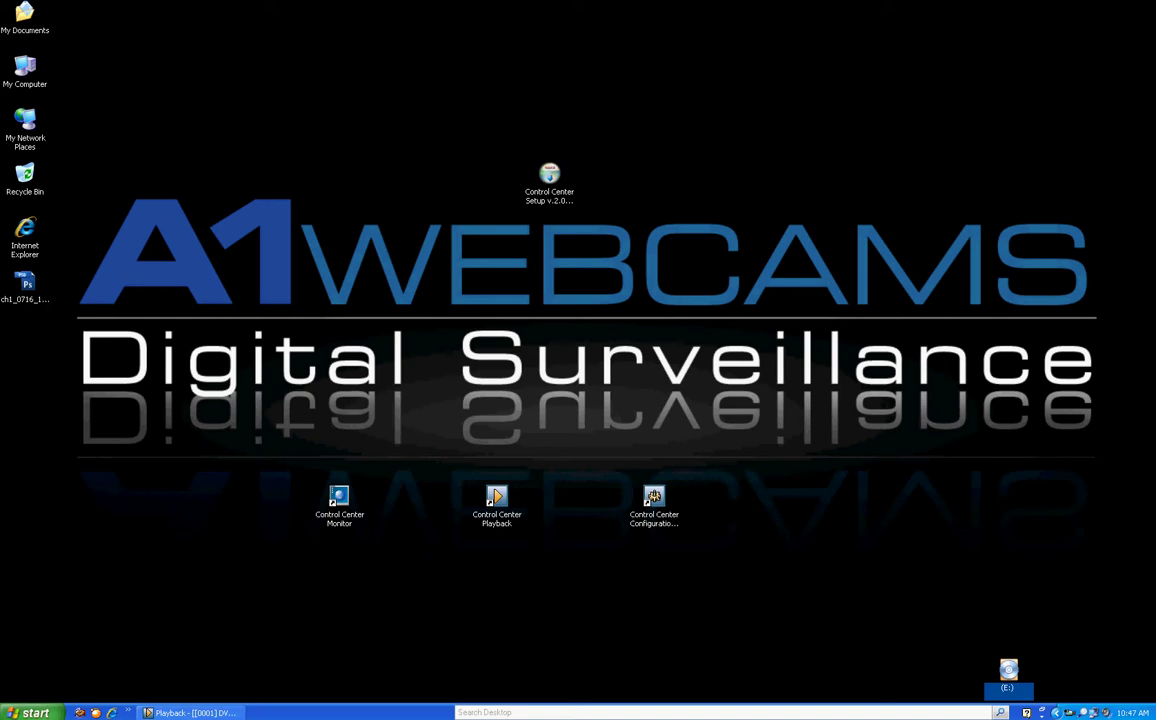
pyautogui.press('Return')
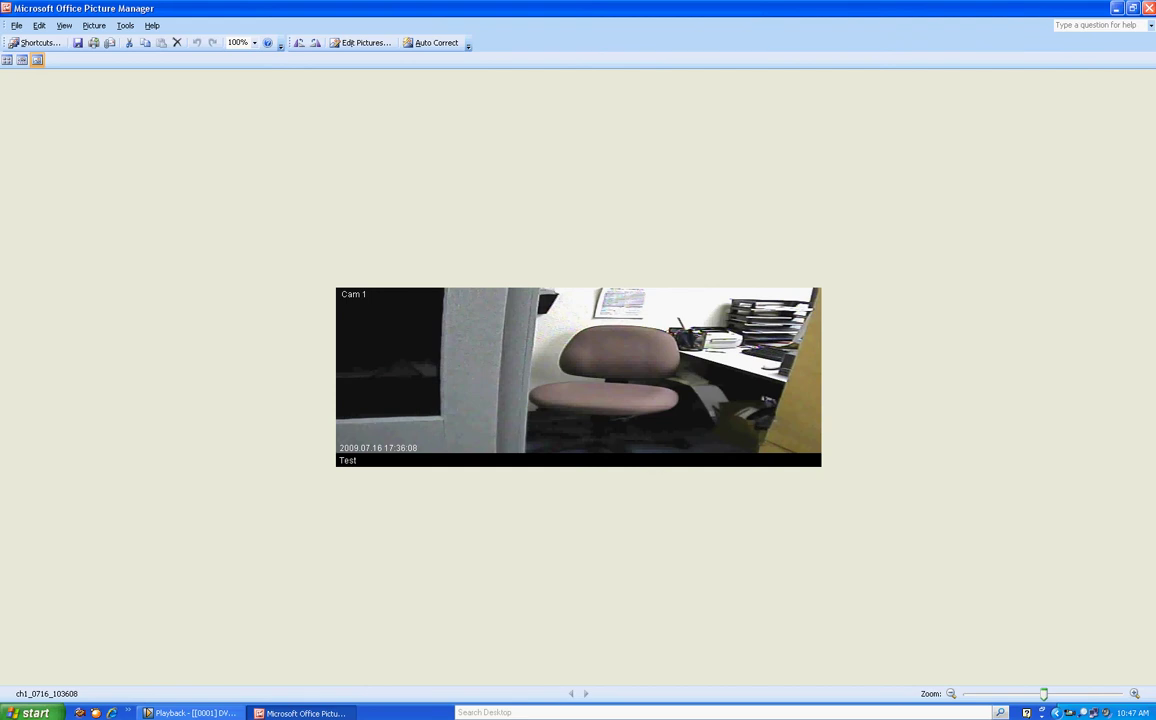
pyautogui.hotkey('alt', 'F4')
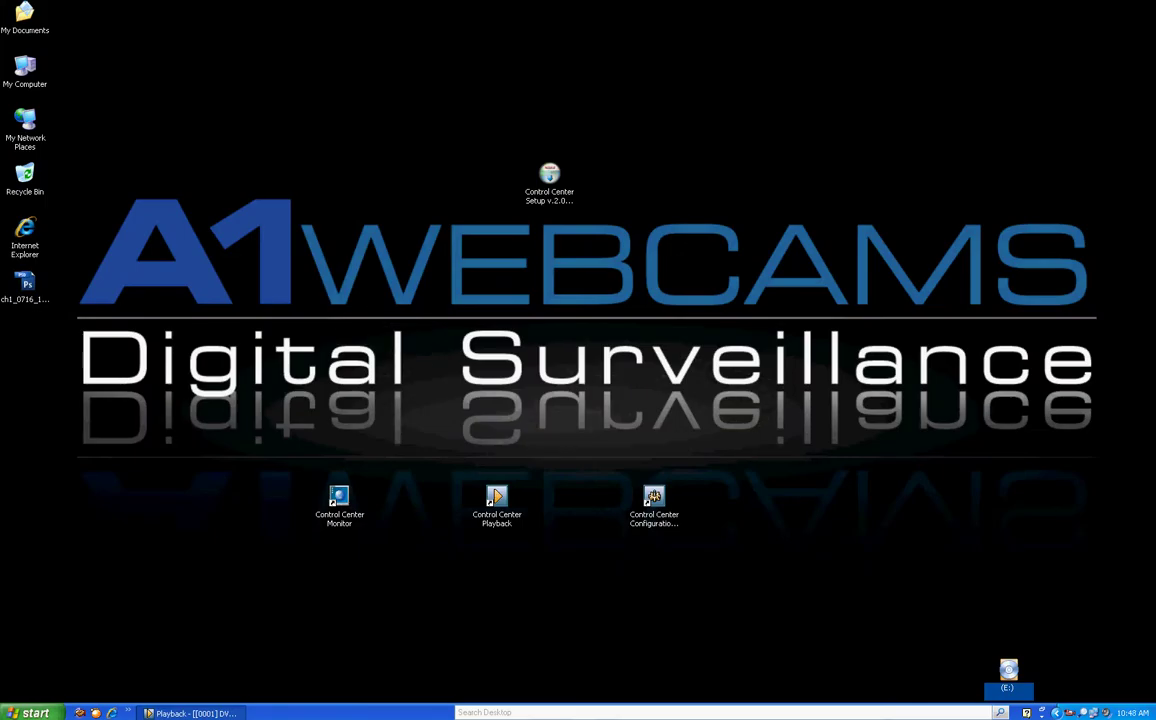
pyautogui.hotkey('alt', 'Tab')
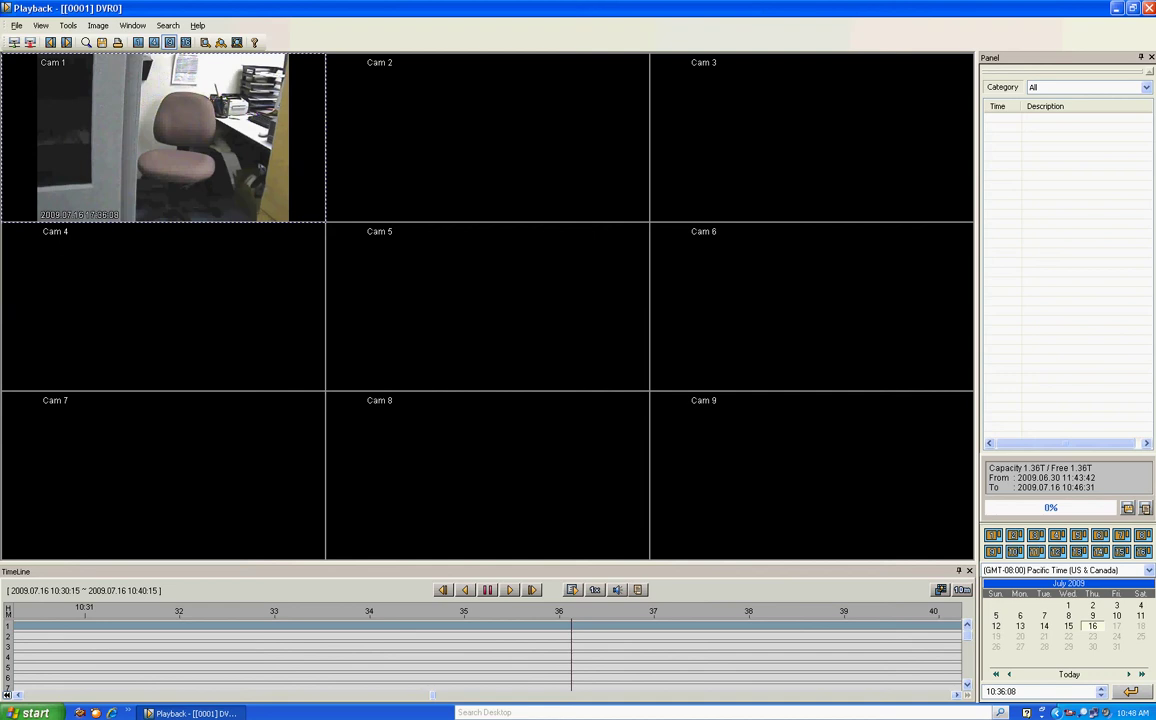
# Set up a backup of channel 1 only, ending at 10:37:08, with MiniPlayer included
pyautogui.hotkey('ctrl', 'b')
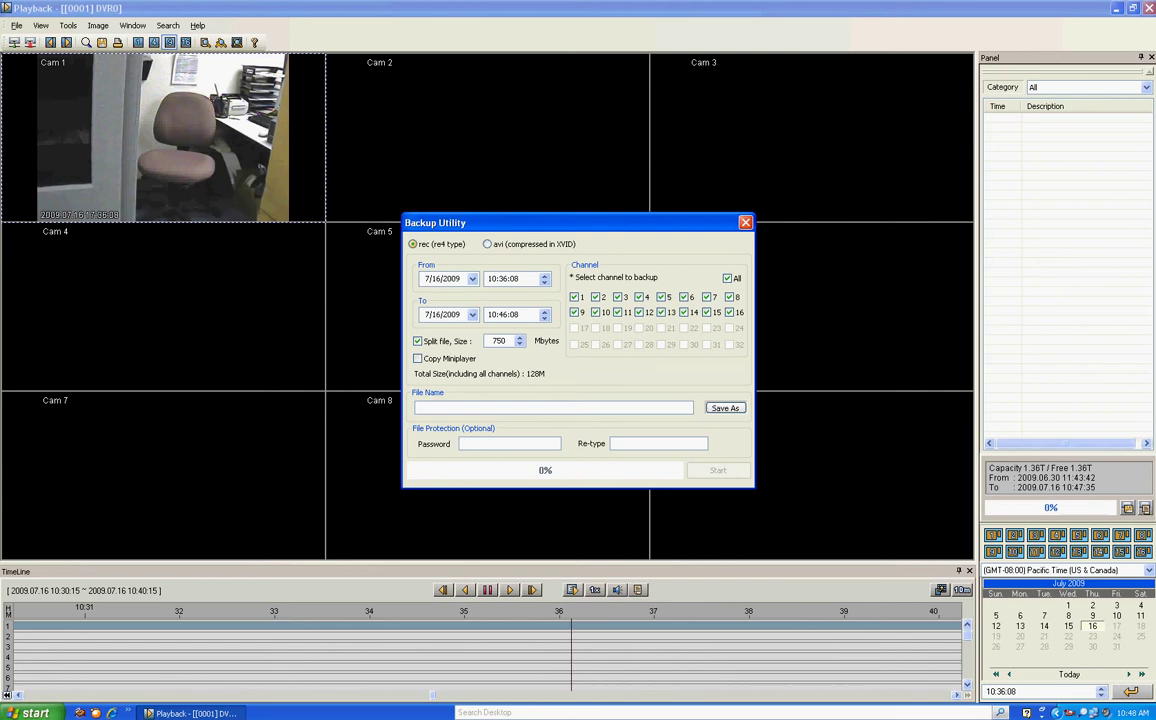
pyautogui.click(727, 278)
pyautogui.click(504, 314)
pyautogui.write('37')
pyautogui.click(417, 358)
# Save the backup as 'test' on the Desktop, close the Backup Utility and minimise Playback
pyautogui.click(725, 408)
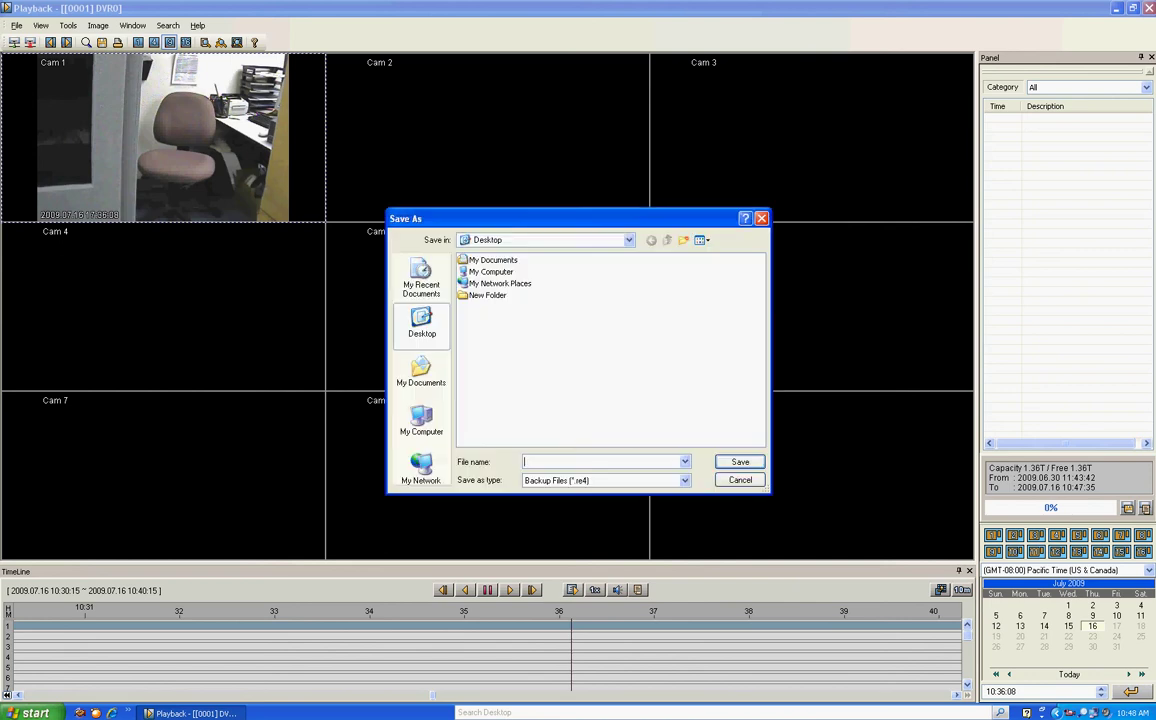
pyautogui.write('test')
pyautogui.press('Return')
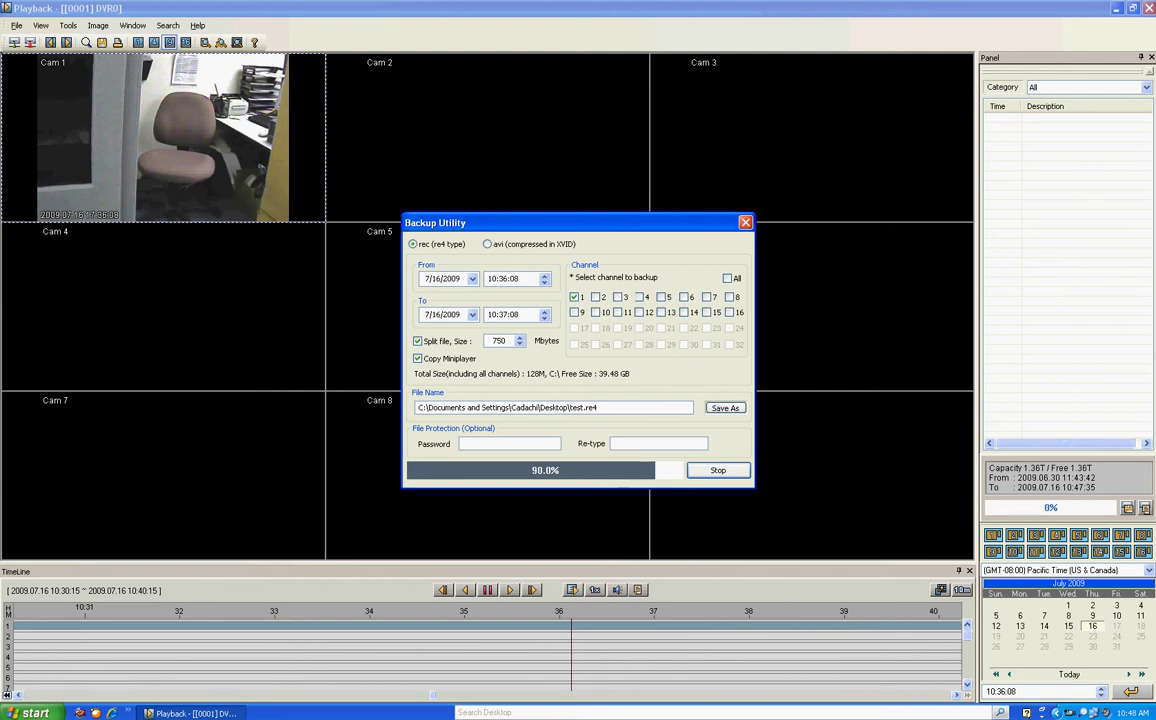
pyautogui.press('Return')
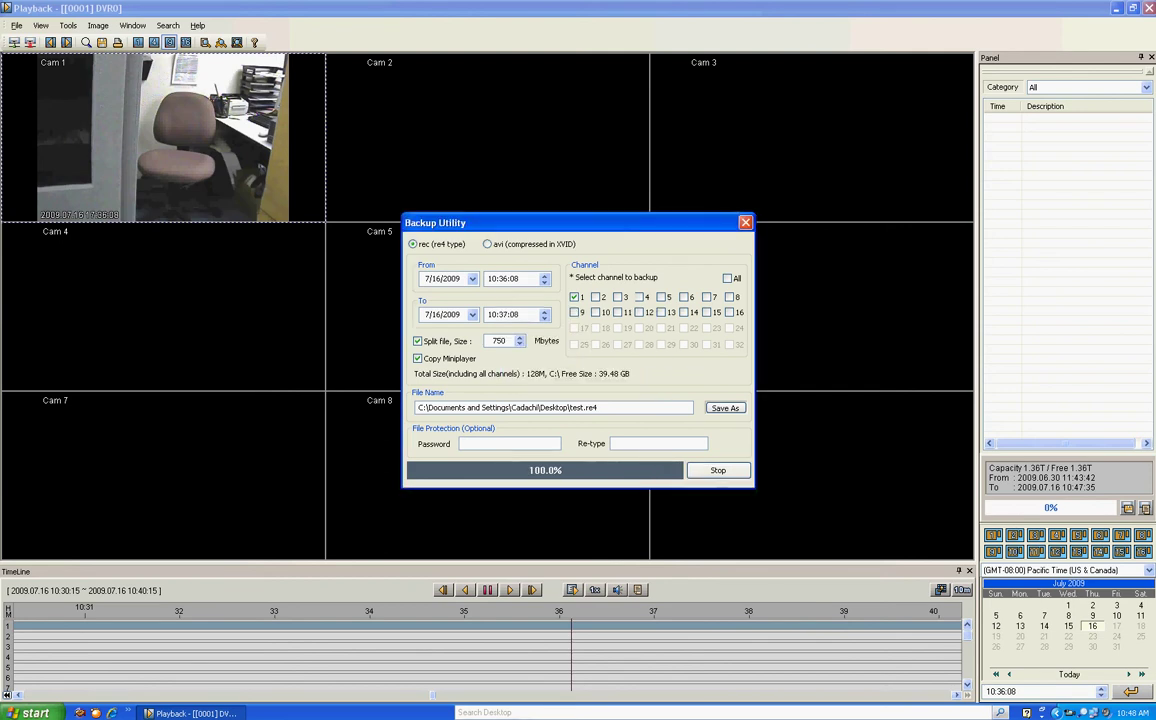
pyautogui.press('Escape')
pyautogui.press('super+d')
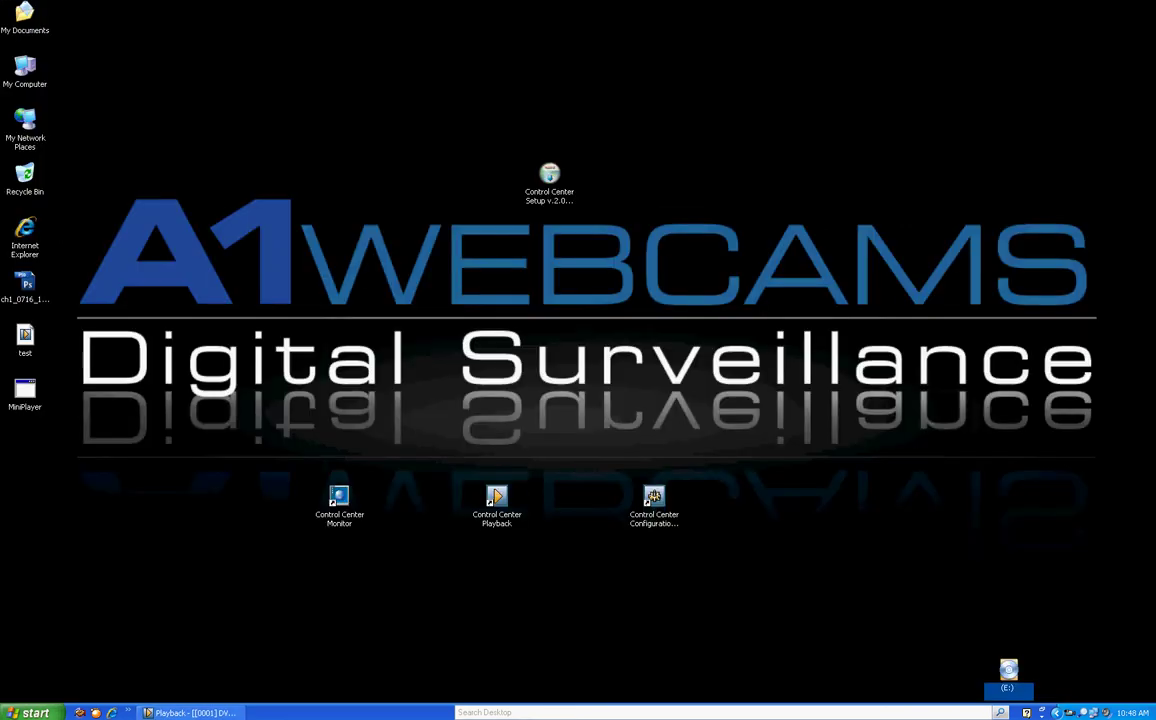
# Move the test and MiniPlayer desktop icons together over the logo
pyautogui.moveTo(25, 390); pyautogui.dragTo(182, 393)
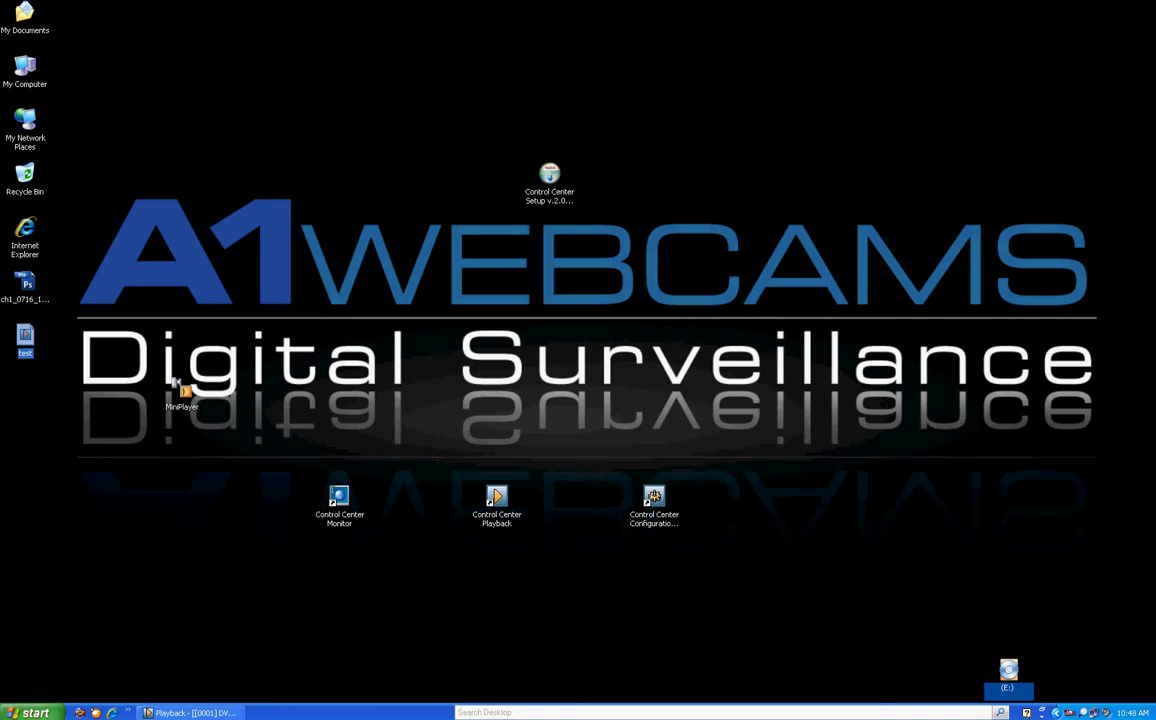
pyautogui.moveTo(25, 337); pyautogui.dragTo(203, 426)
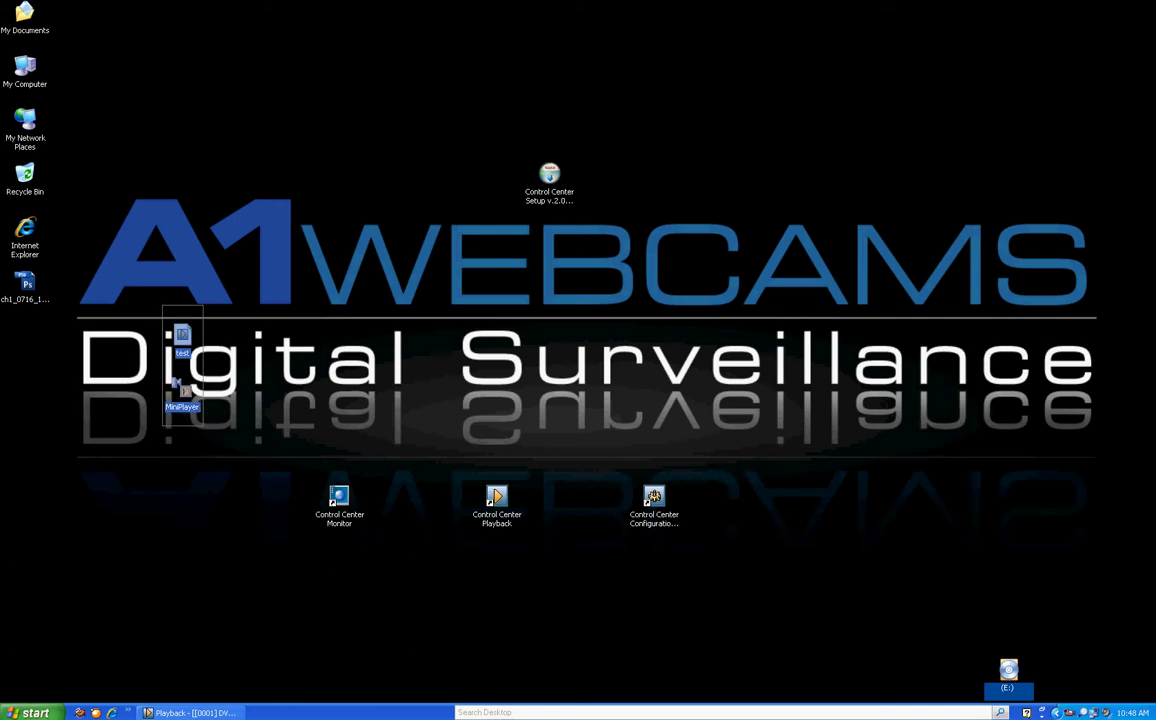
pyautogui.click(164, 300)
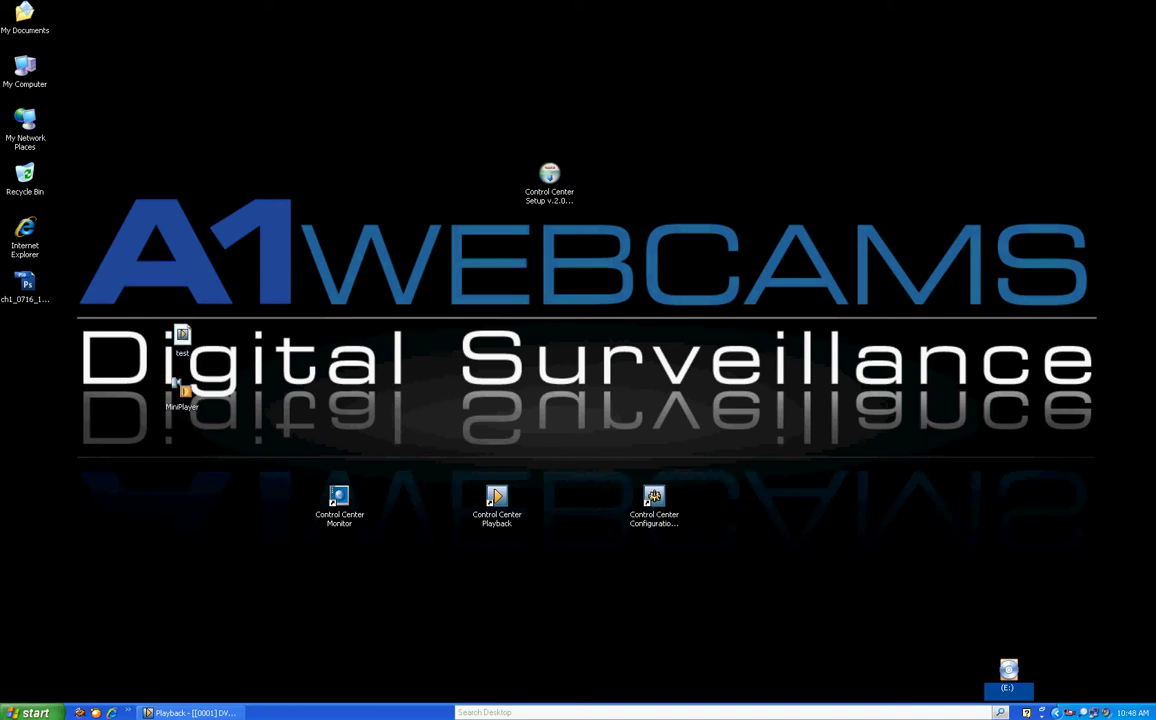
# Play test.re4 in MiniPlayer, then close MiniPlayer
pyautogui.click(176, 388)
pyautogui.doubleClick(178, 388)
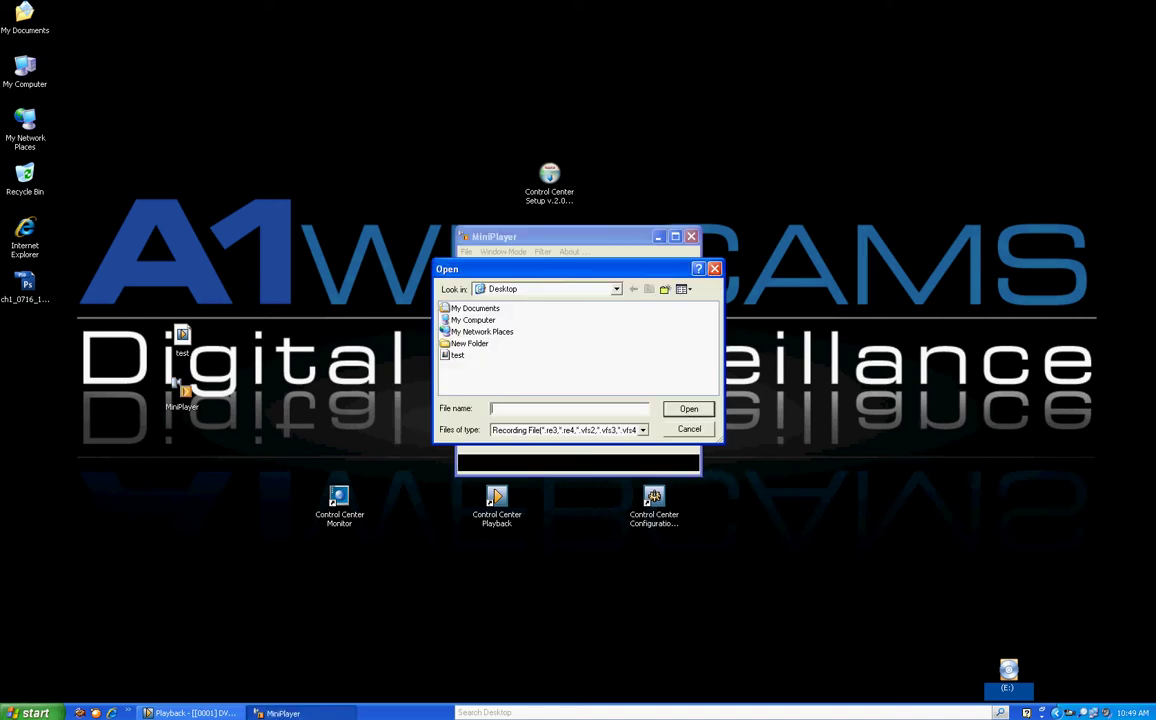
pyautogui.click(457, 355)
pyautogui.press('Return')
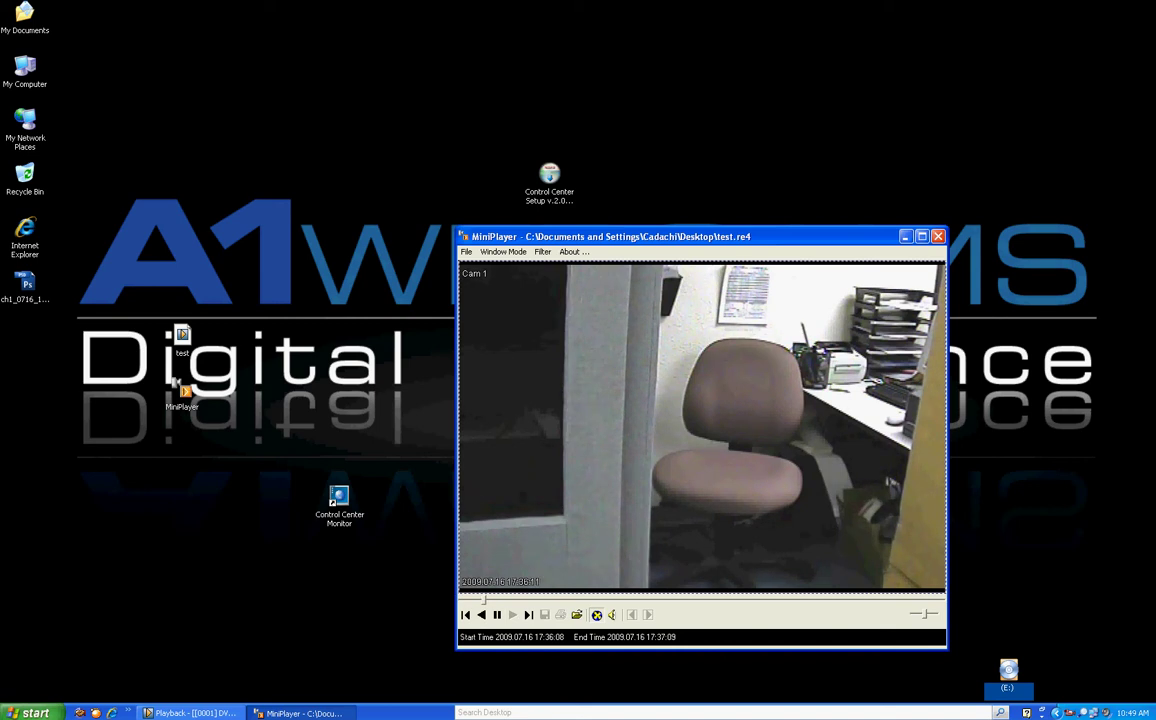
pyautogui.hotkey('alt', 'F4')
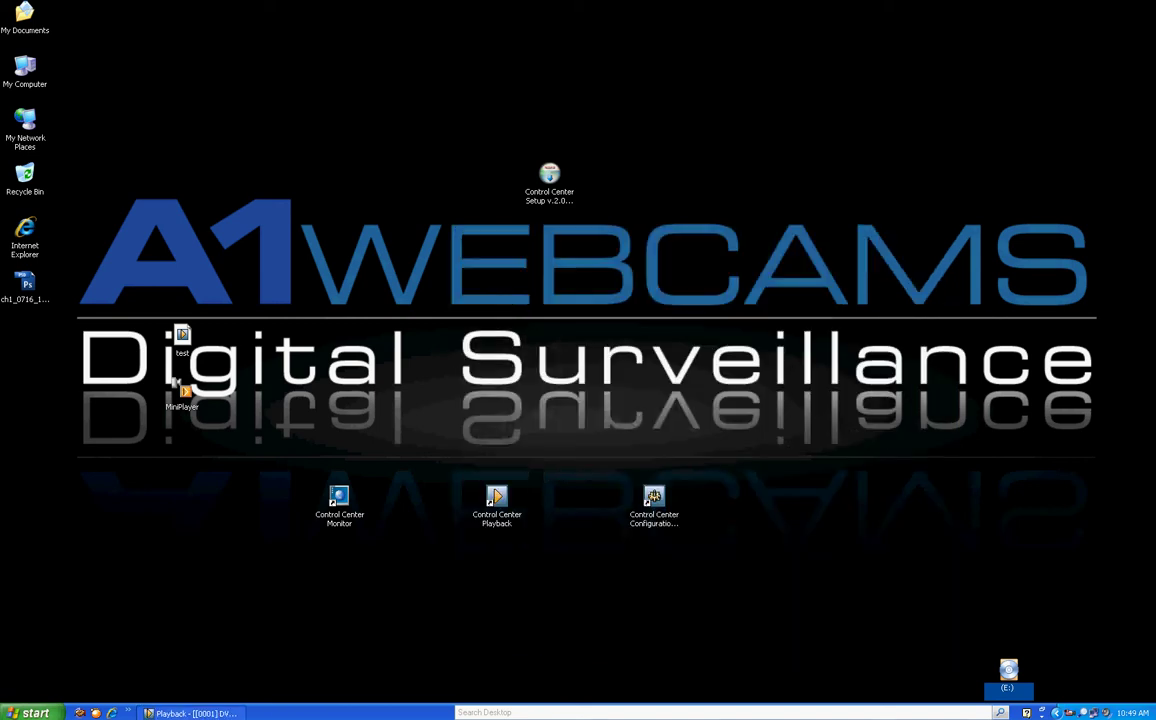
# Close the Playback window and launch Control Center Configuration Tool from its desktop shortcut
pyautogui.hotkey('alt', 'Tab')
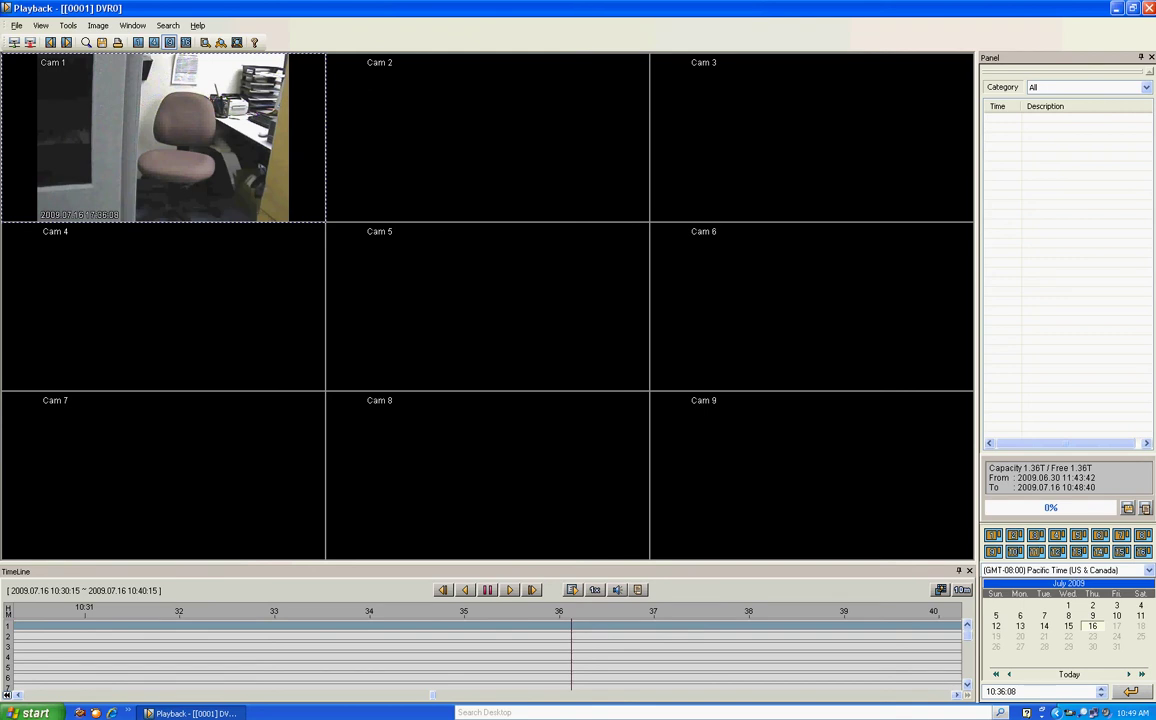
pyautogui.hotkey('alt', 'F4')
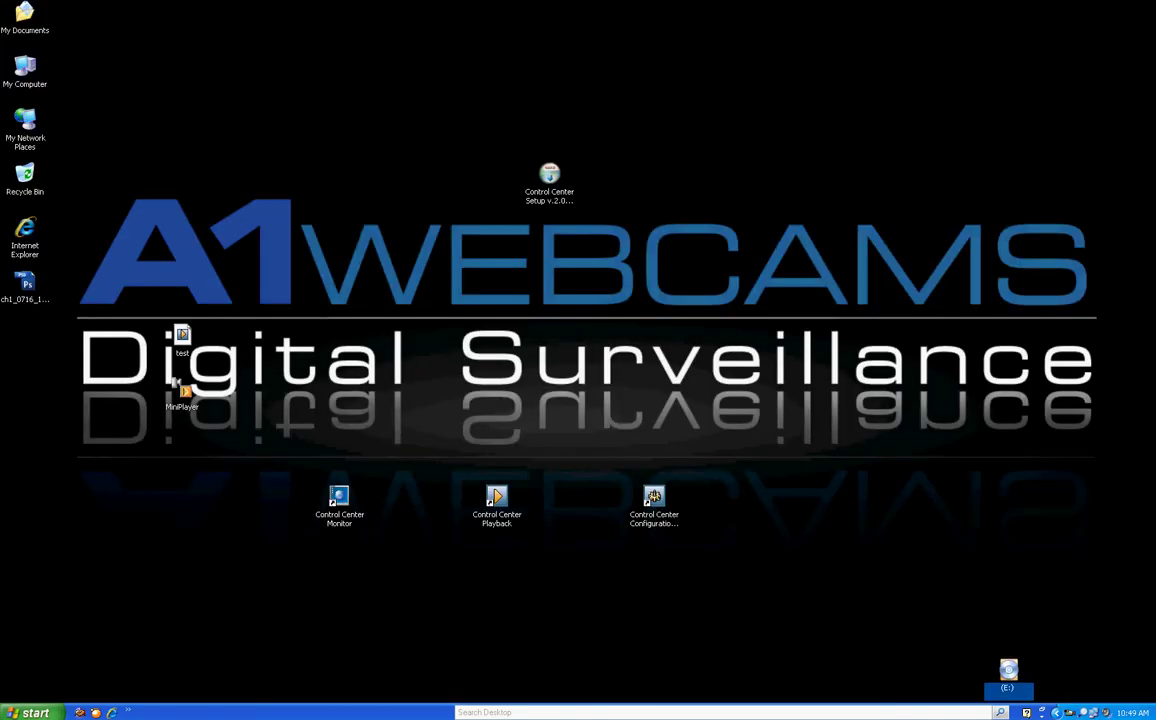
pyautogui.click(654, 497)
pyautogui.doubleClick(654, 497)
# Log in, then view DVR0's Camera settings and its Time/Date settings (GMT, NTP None)
pyautogui.press('Return')
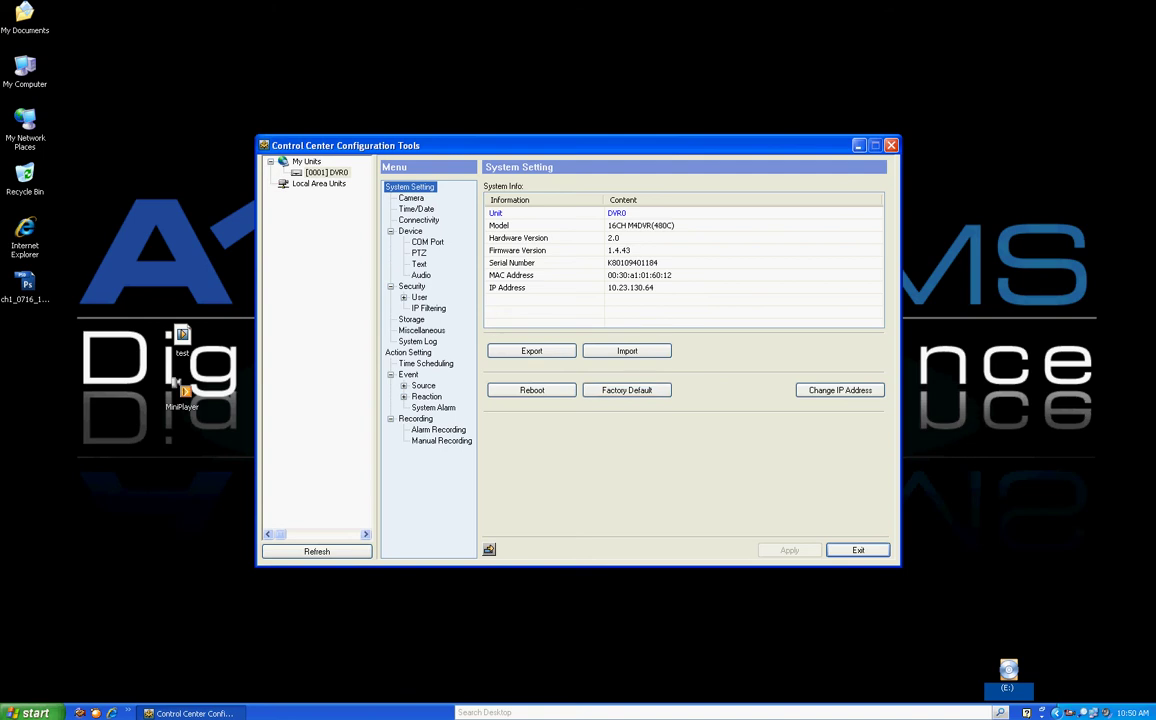
pyautogui.click(410, 198)
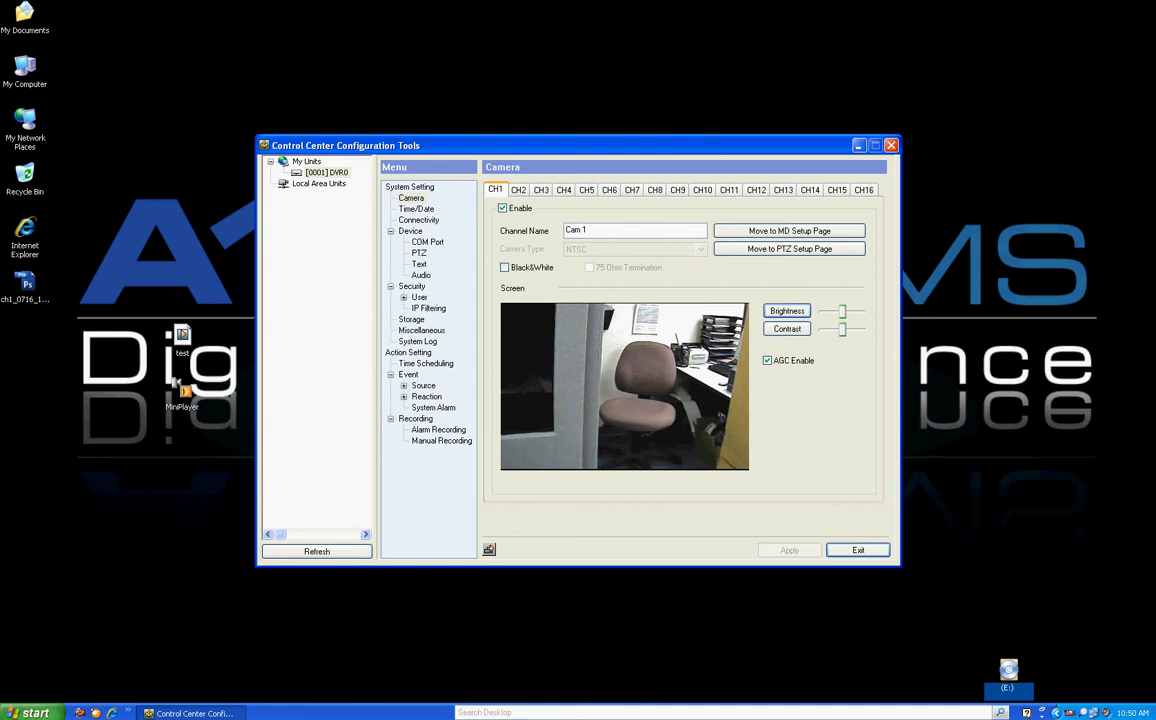
pyautogui.click(416, 208)
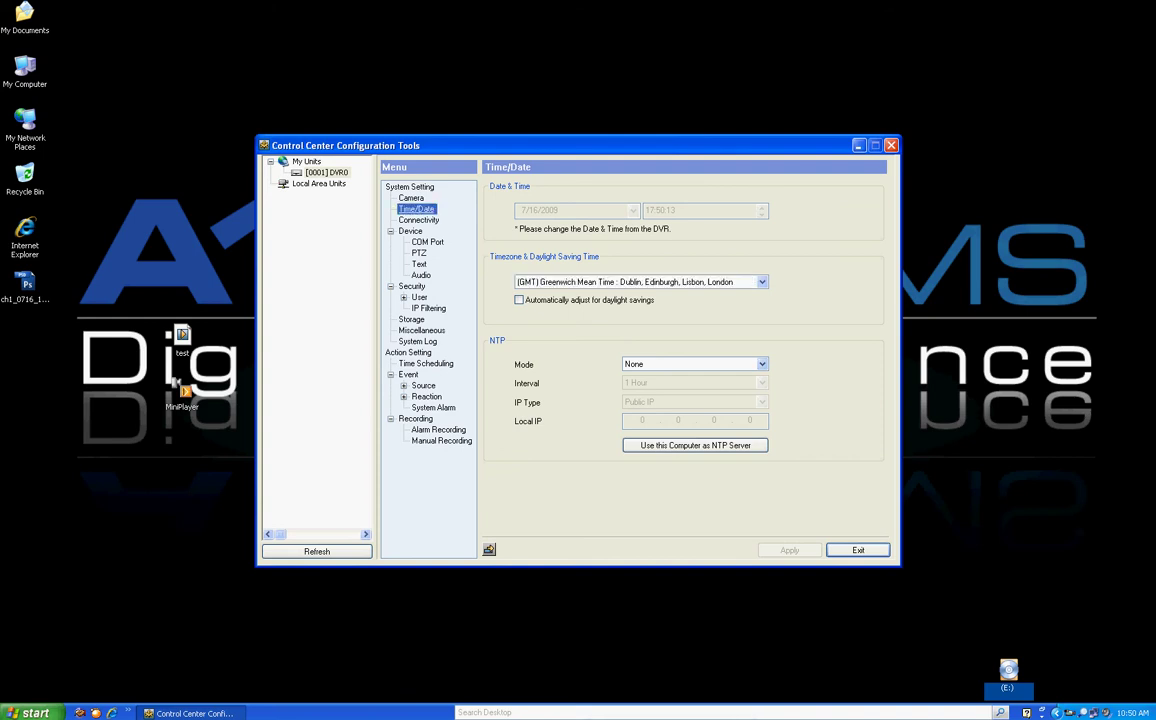
# Review DVR0's network, WRS and option pages, then the COM Port pages (COM1 RS232, 9600 baud)
pyautogui.click(418, 220)
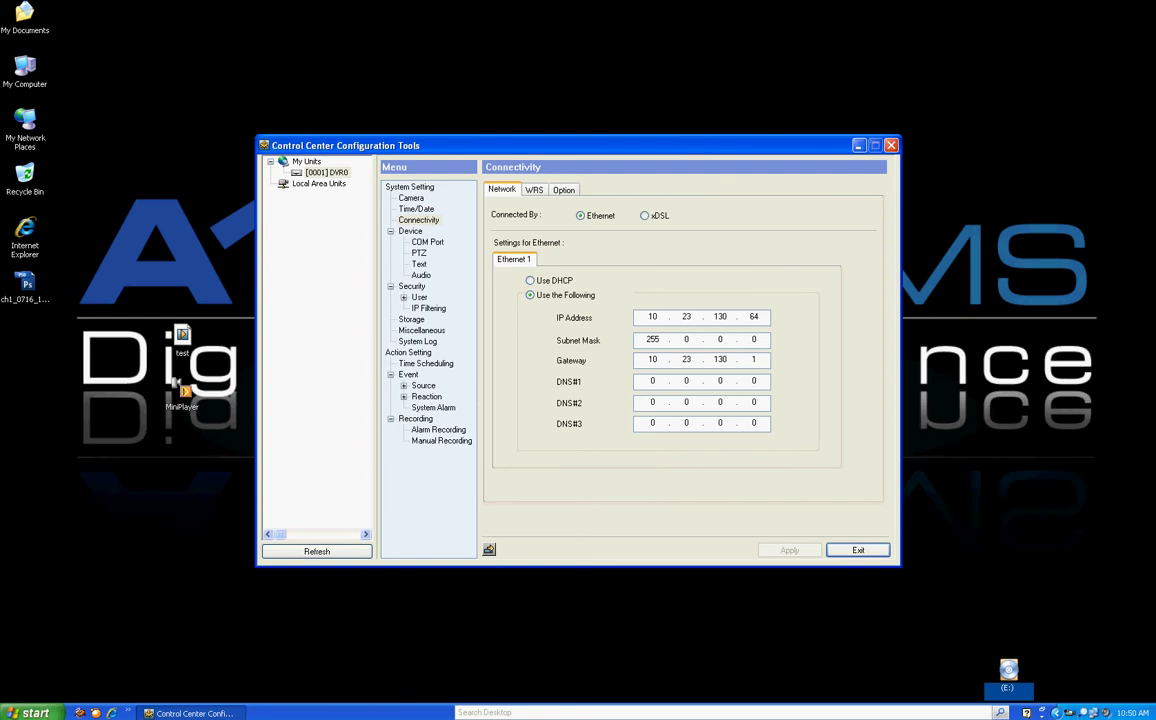
pyautogui.click(534, 190)
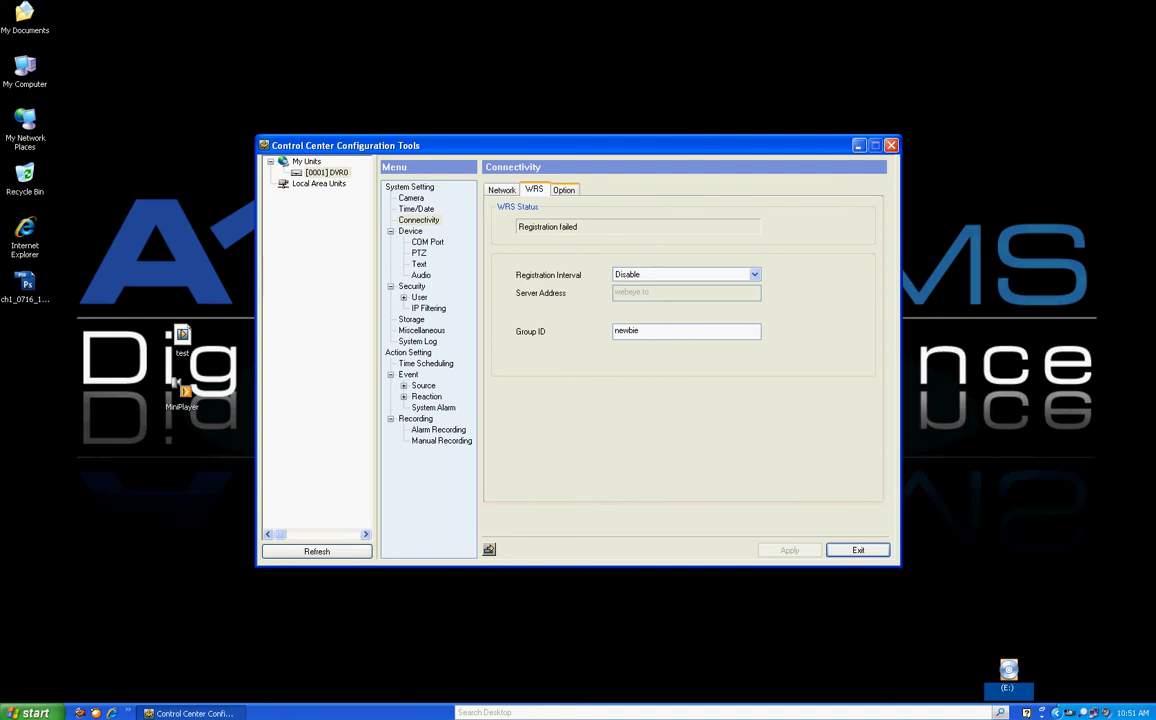
pyautogui.click(563, 189)
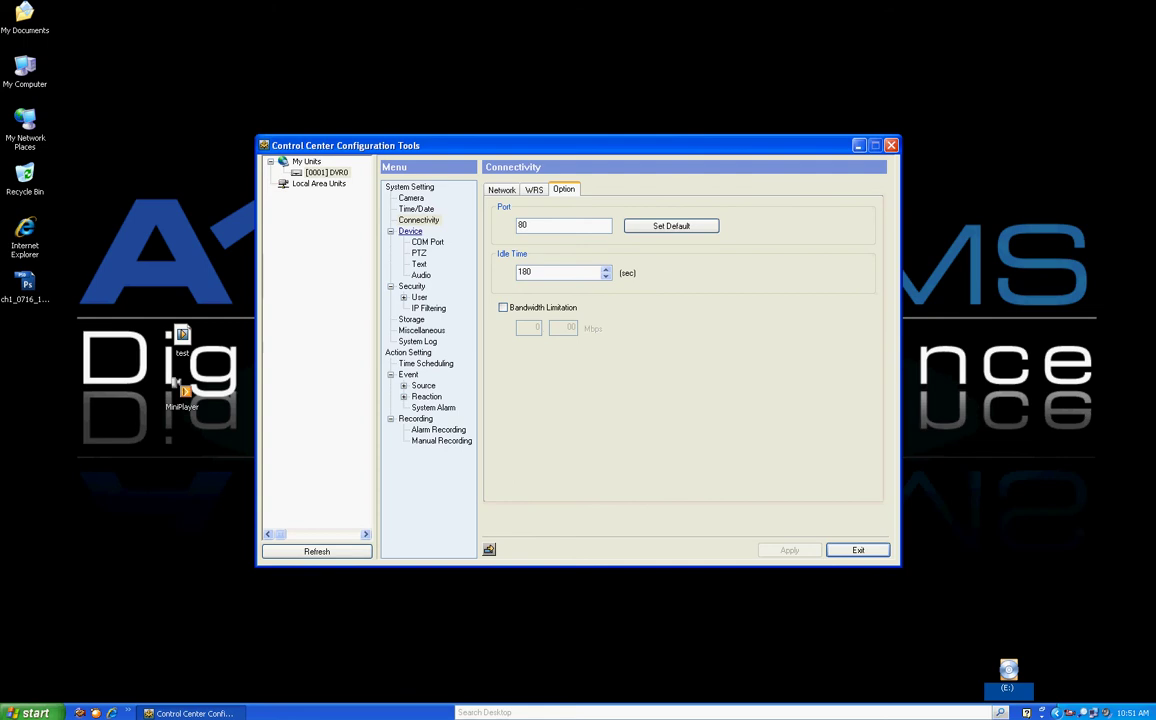
pyautogui.click(427, 242)
pyautogui.hotkey('ctrl', 'Tab')
pyautogui.hotkey('ctrl', 'Tab')
pyautogui.hotkey('ctrl', 'Tab')
pyautogui.hotkey('ctrl', 'Tab')
pyautogui.hotkey('ctrl', 'Tab')
pyautogui.hotkey('ctrl', 'Tab')
pyautogui.hotkey('ctrl', 'Tab')
pyautogui.hotkey('ctrl', 'Tab')
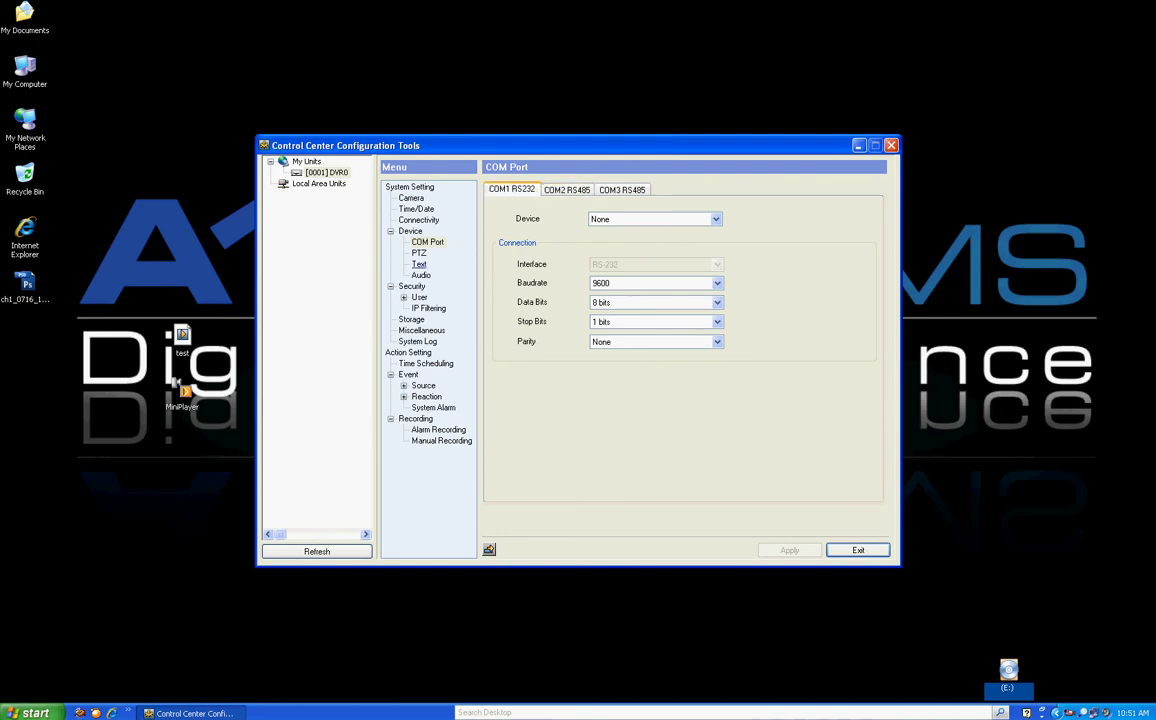
# Look over DVR0's PTZ, Text and Audio settings, then list admin and user1–user10 accounts
pyautogui.click(419, 253)
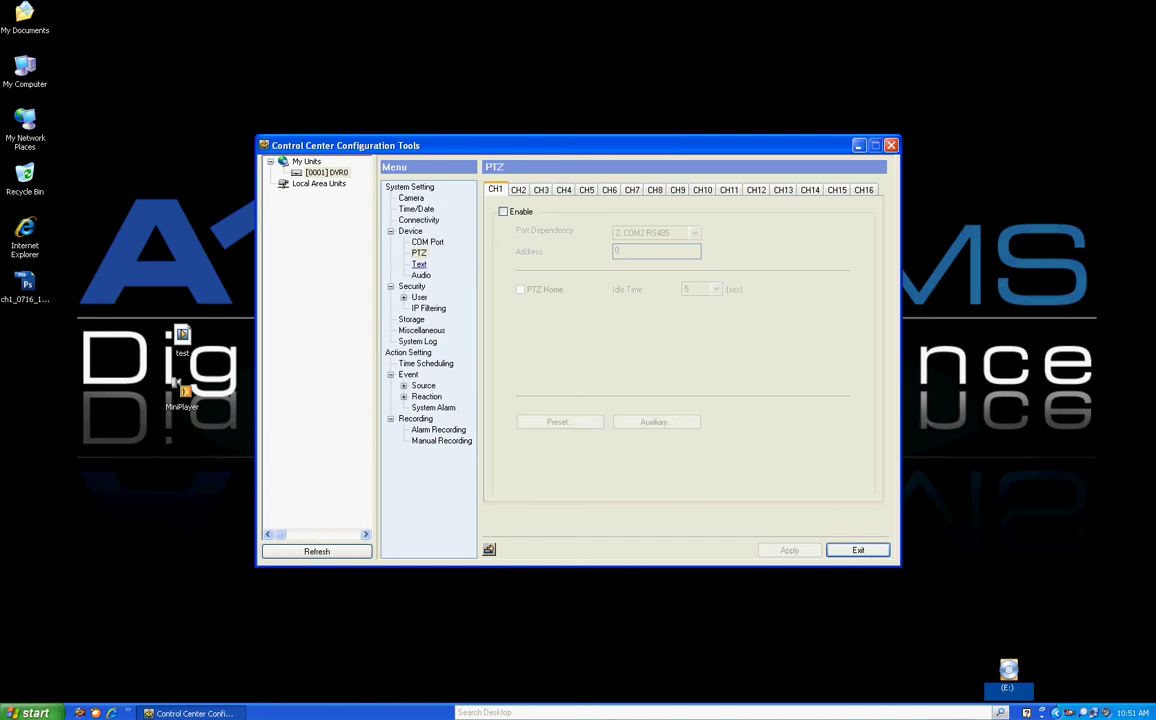
pyautogui.click(419, 264)
pyautogui.click(420, 275)
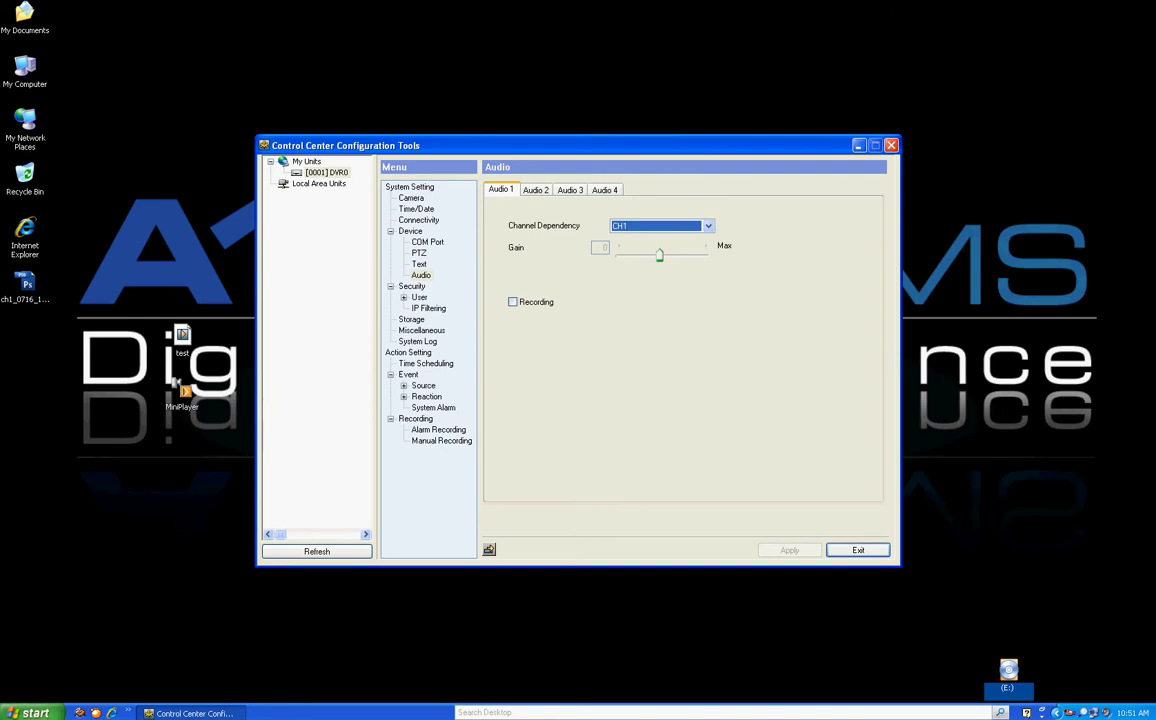
pyautogui.click(411, 286)
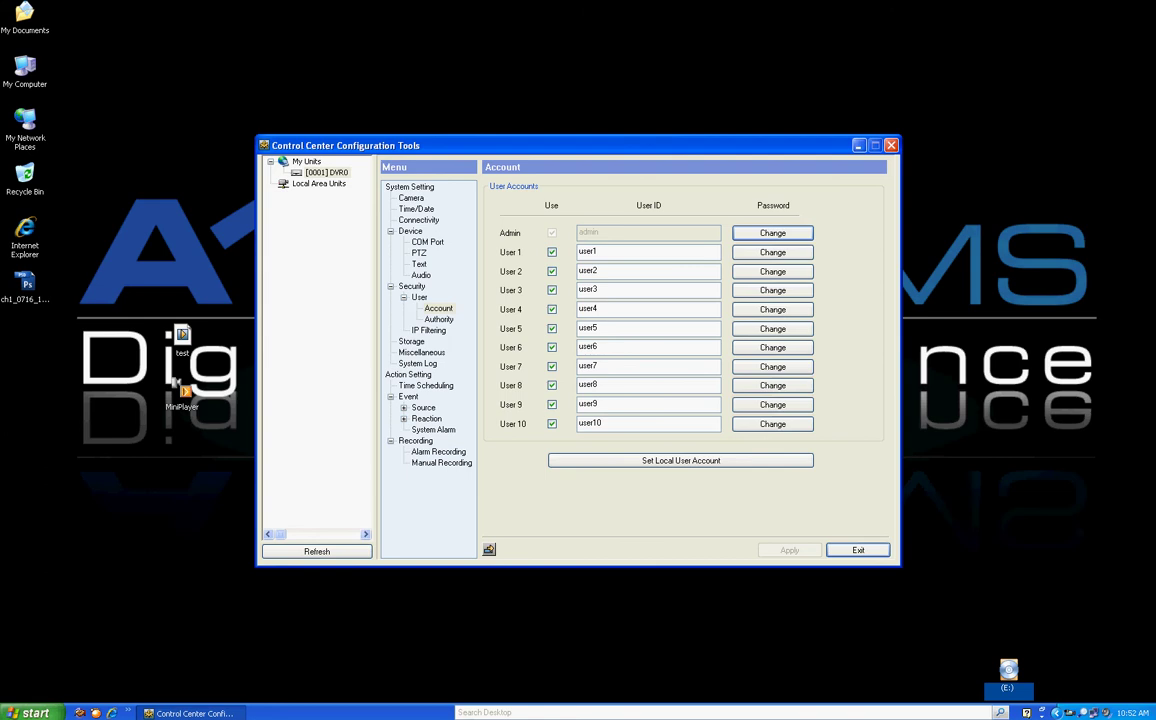
# Cancel User 1's password change, review the authority grid and IP Filtering, then show Storage
pyautogui.click(772, 252)
pyautogui.press('Escape')
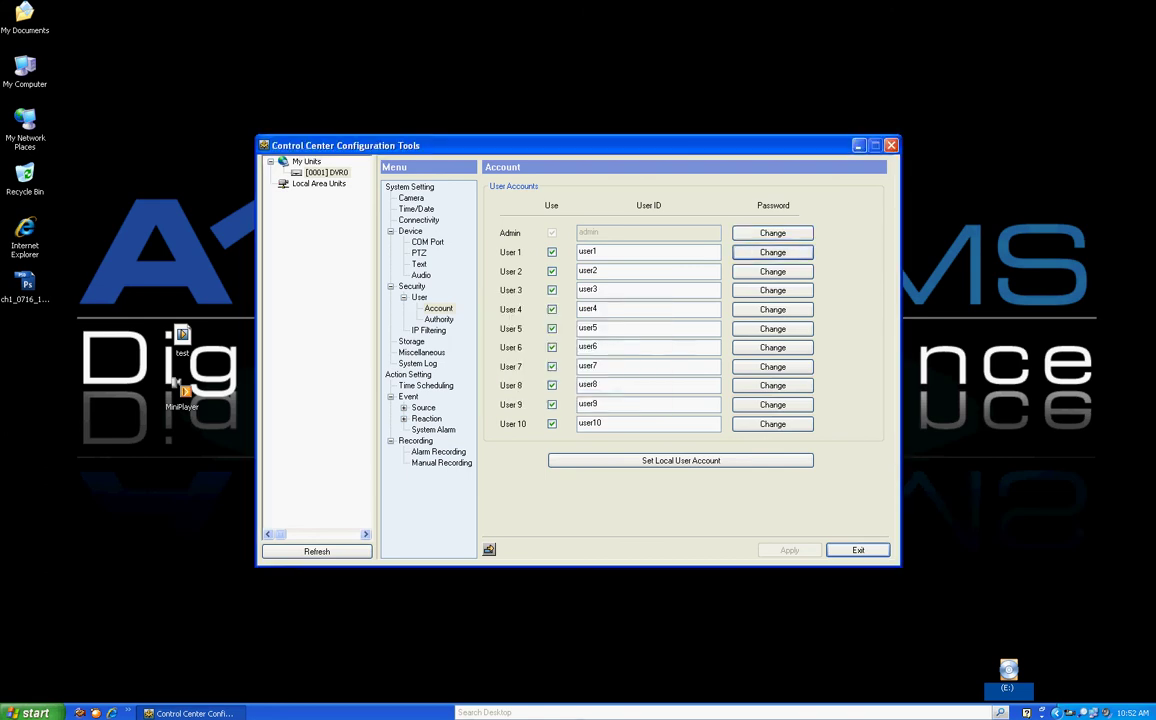
pyautogui.click(438, 319)
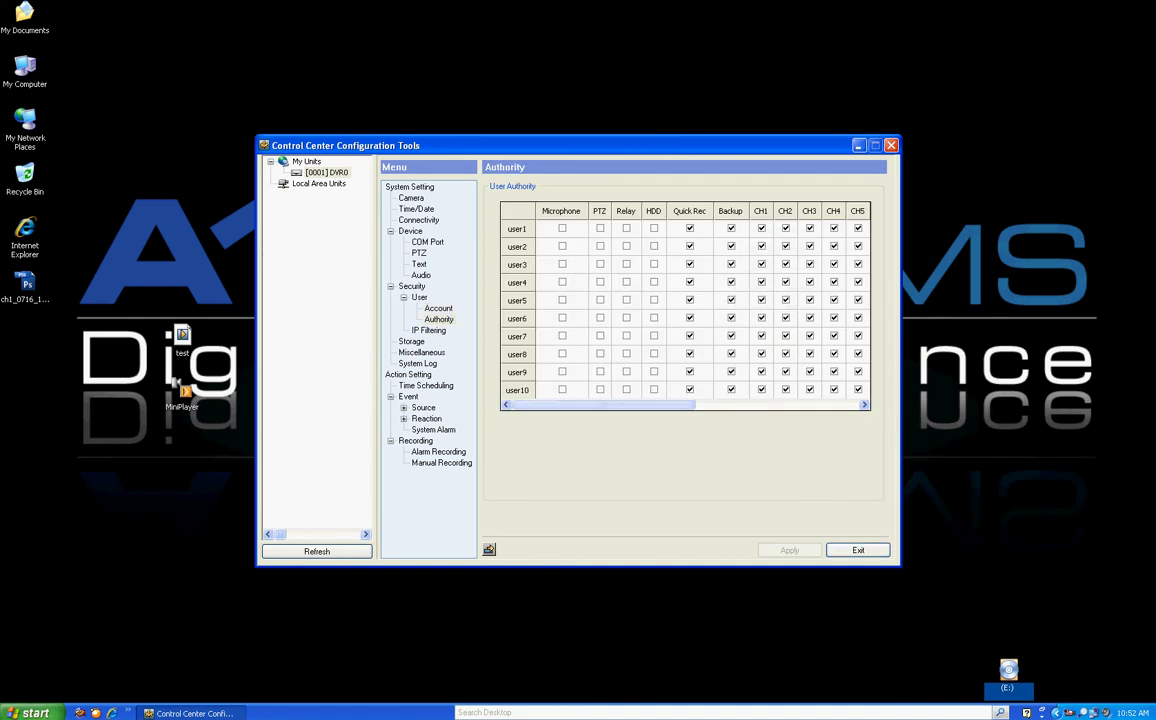
pyautogui.hscroll(6, 685, 305)
pyautogui.hscroll(-5, 685, 305)
pyautogui.hscroll(-2, 685, 305)
pyautogui.click(428, 330)
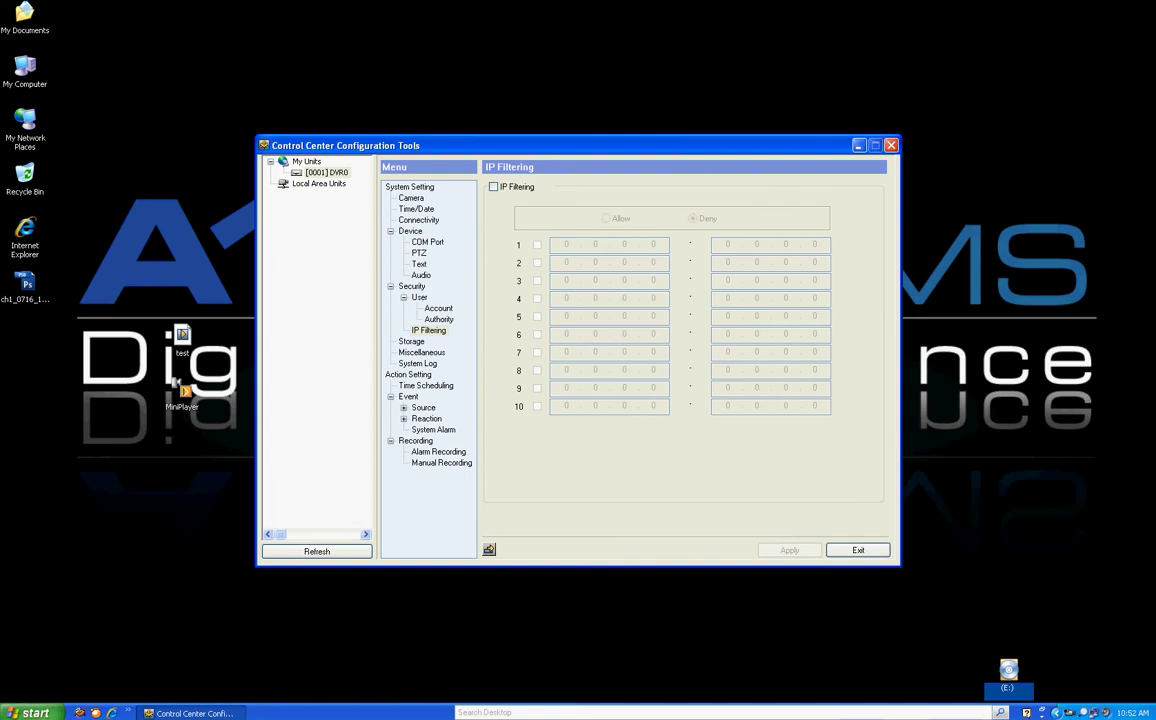
pyautogui.click(411, 341)
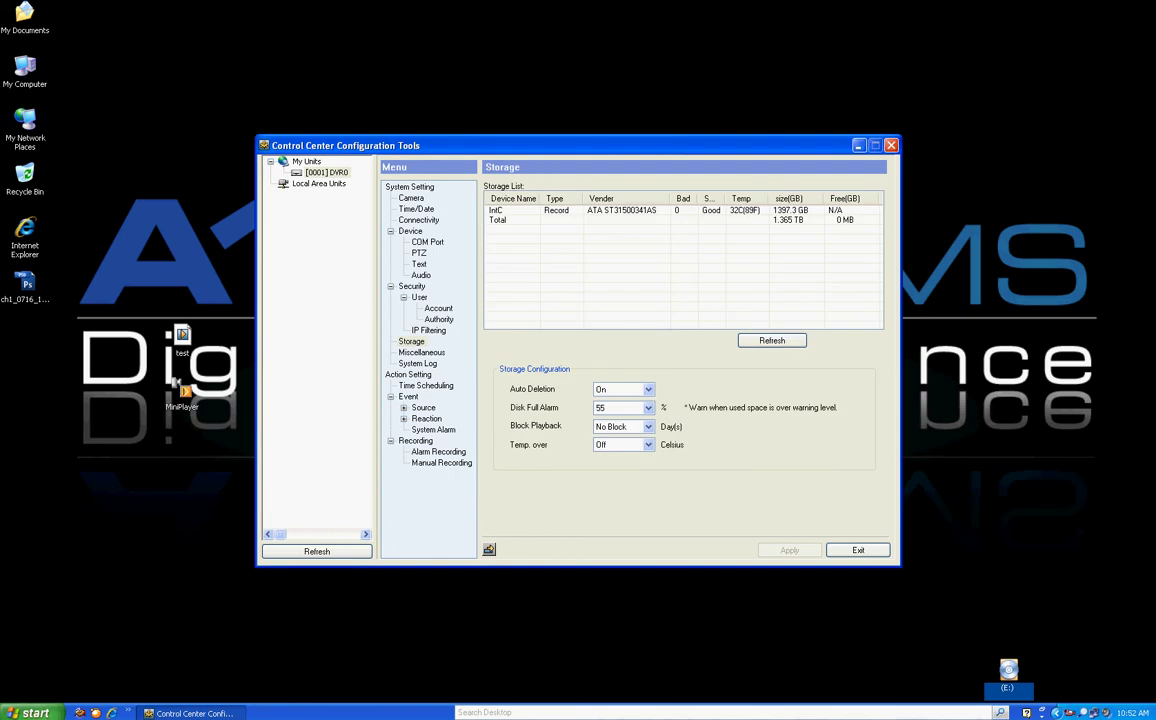
# Widen the Bad column, view Miscellaneous and the system log, then show Time Scheduling
pyautogui.moveTo(697, 198); pyautogui.dragTo(731, 198)
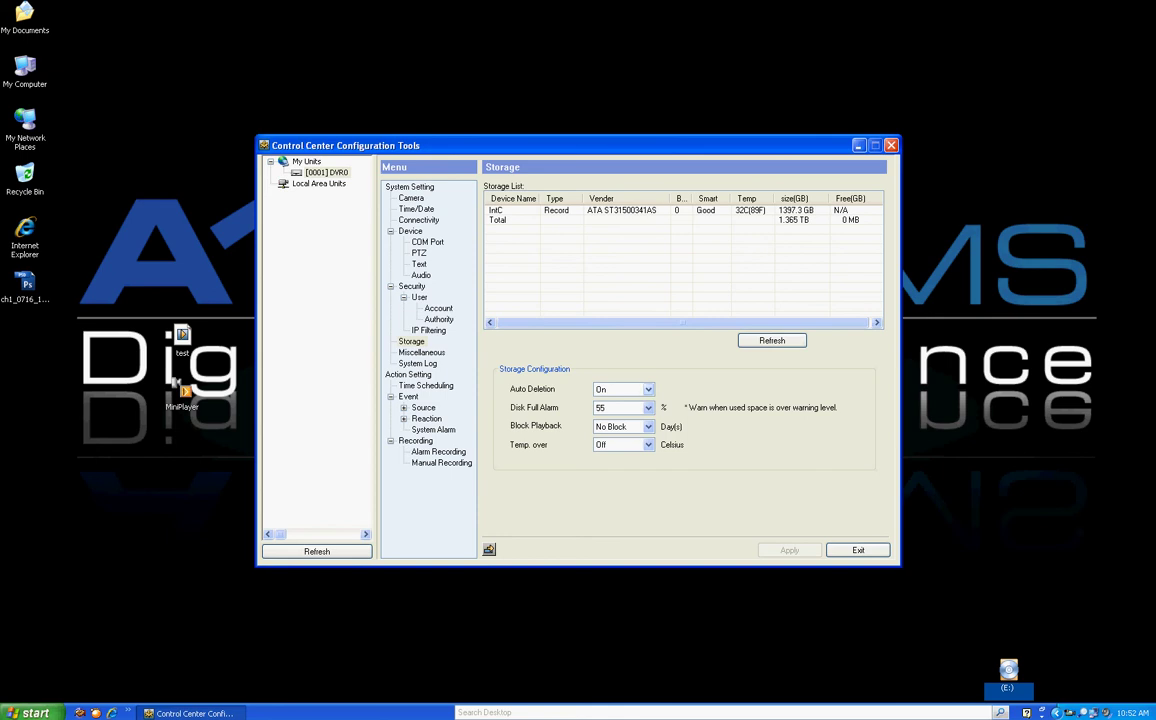
pyautogui.click(421, 352)
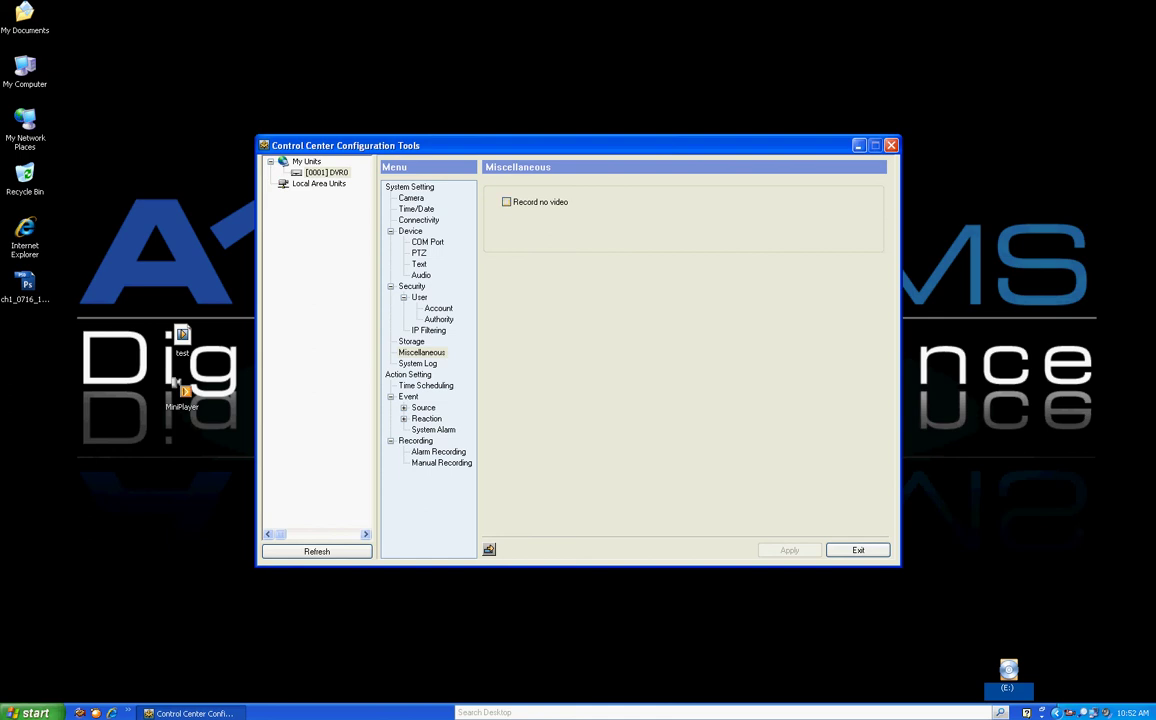
pyautogui.click(418, 363)
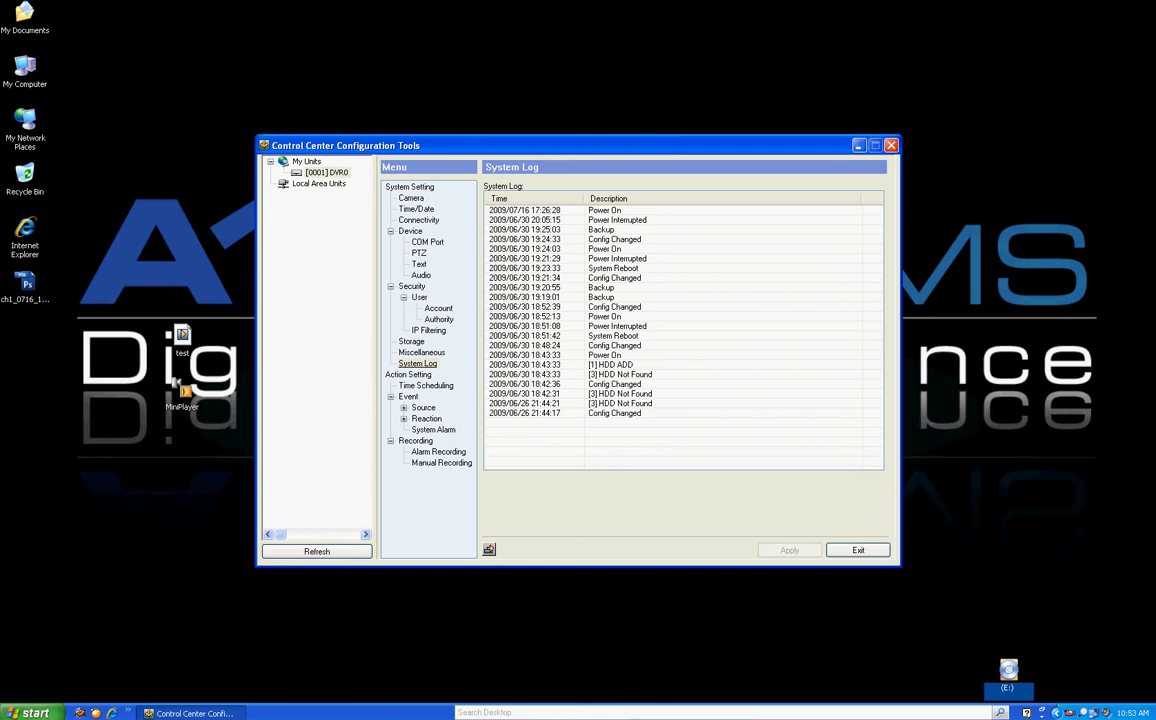
pyautogui.click(425, 385)
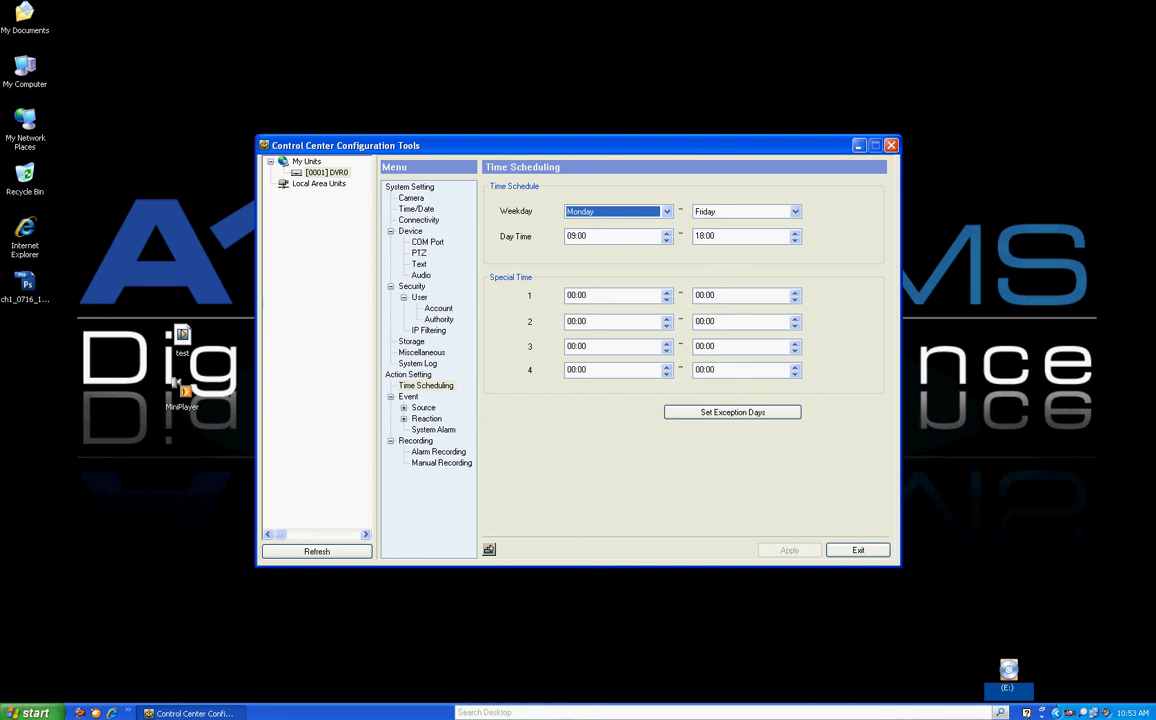
# Show DVR0's MD page with Sensitivity None and MD Area Set All
pyautogui.click(430, 418)
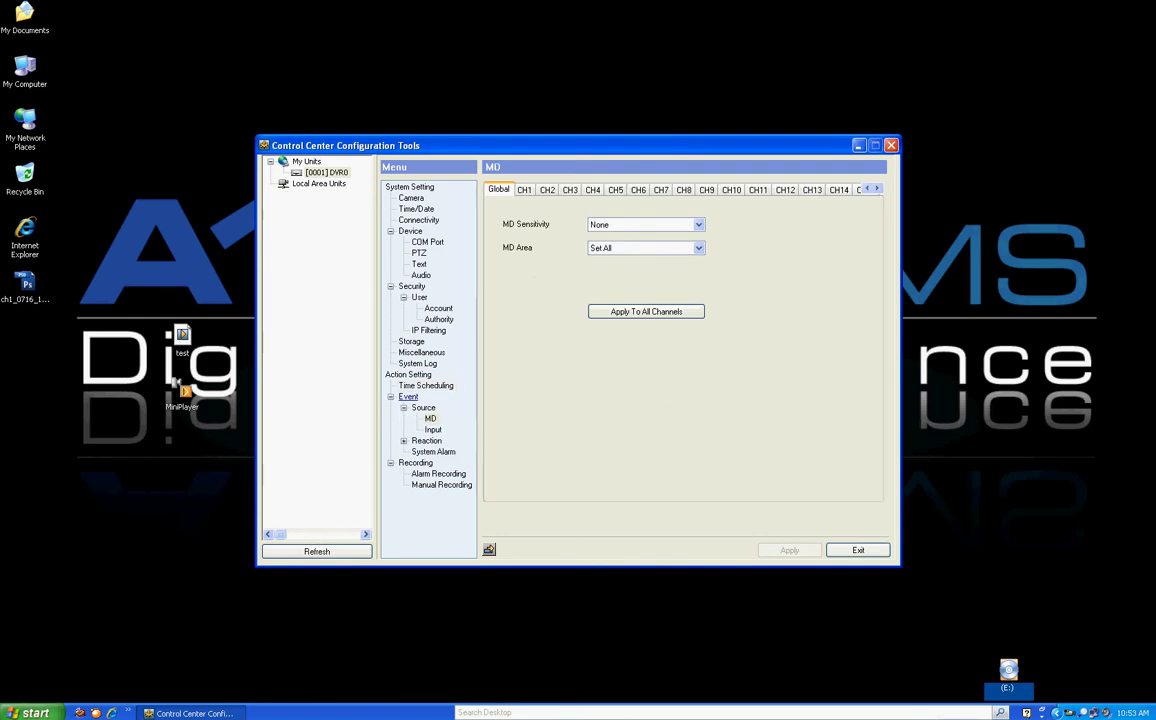
# Clear and reselect CH1's upper-left motion cells, apply the configuration, and show Input settings
pyautogui.click(523, 189)
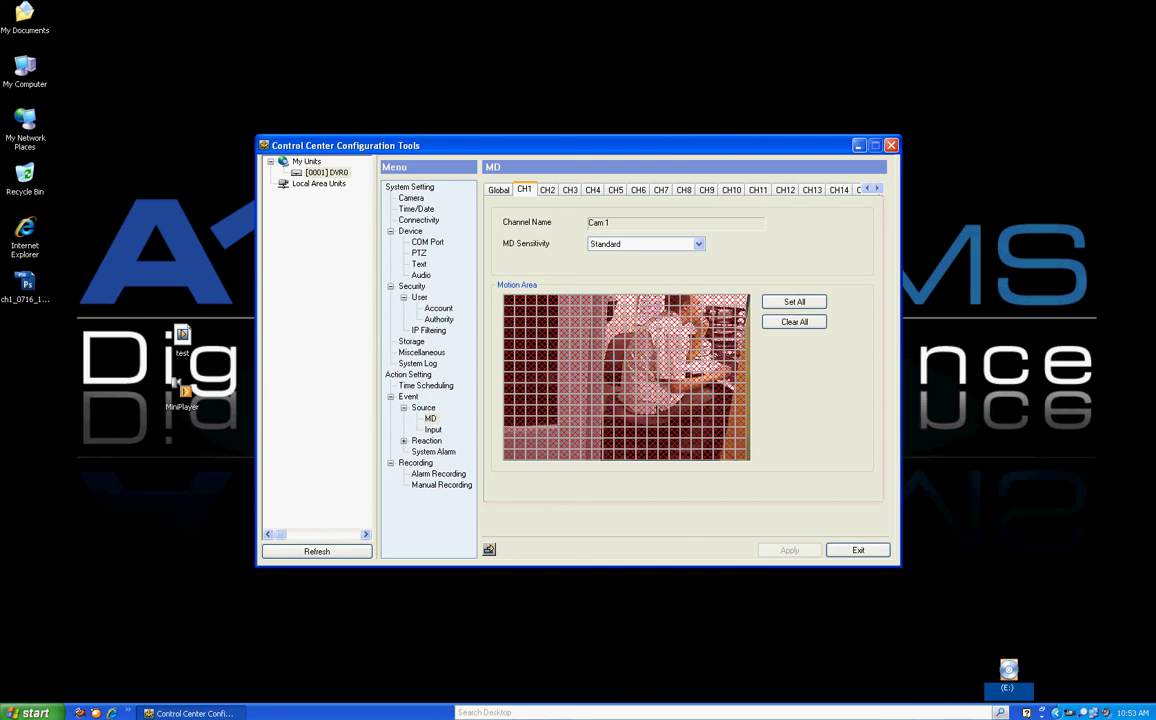
pyautogui.moveTo(505, 297); pyautogui.dragTo(590, 404)
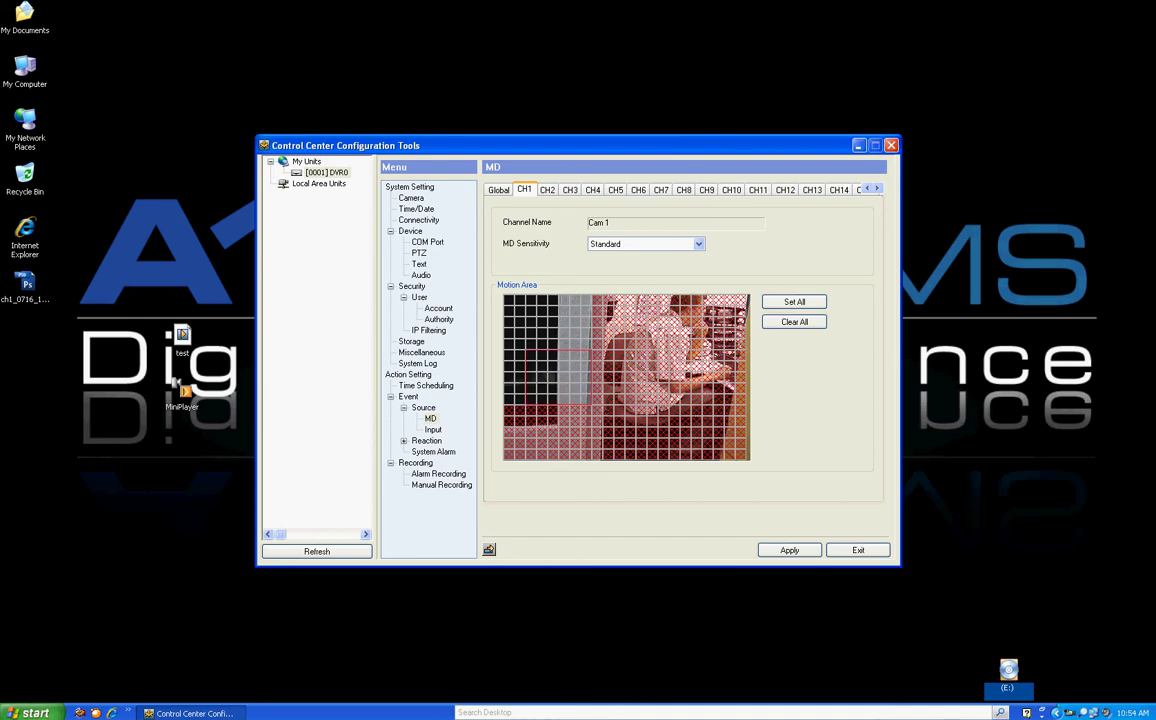
pyautogui.moveTo(505, 297); pyautogui.dragTo(590, 404)
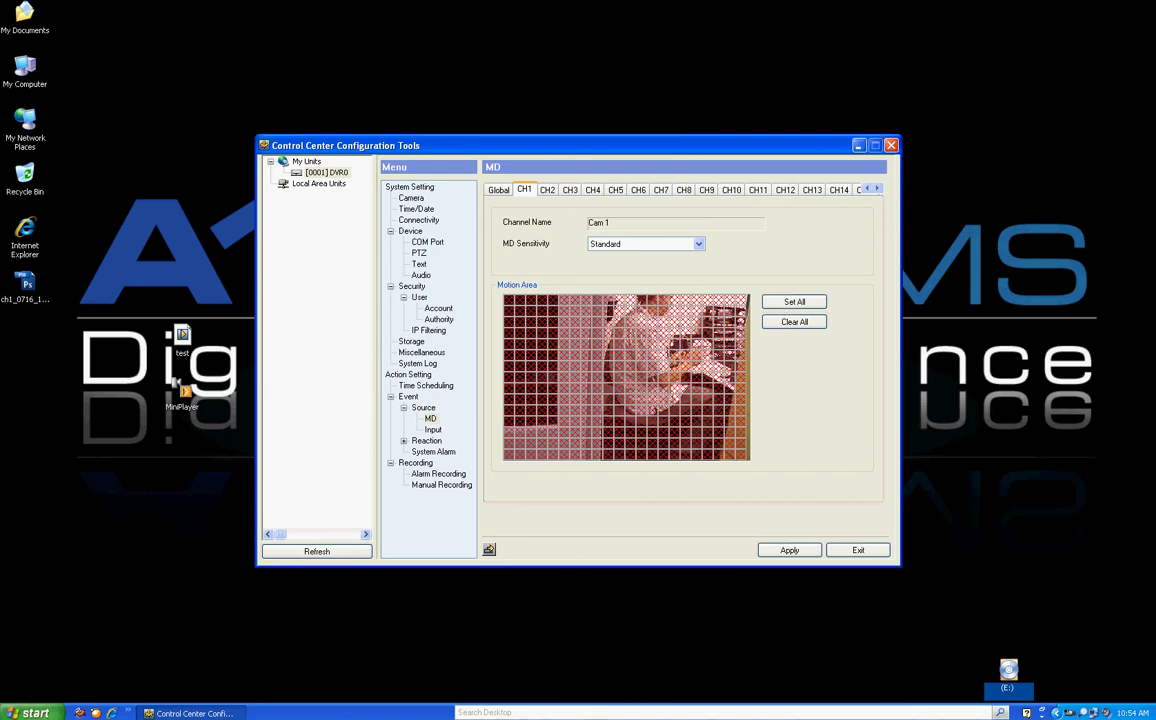
pyautogui.click(432, 429)
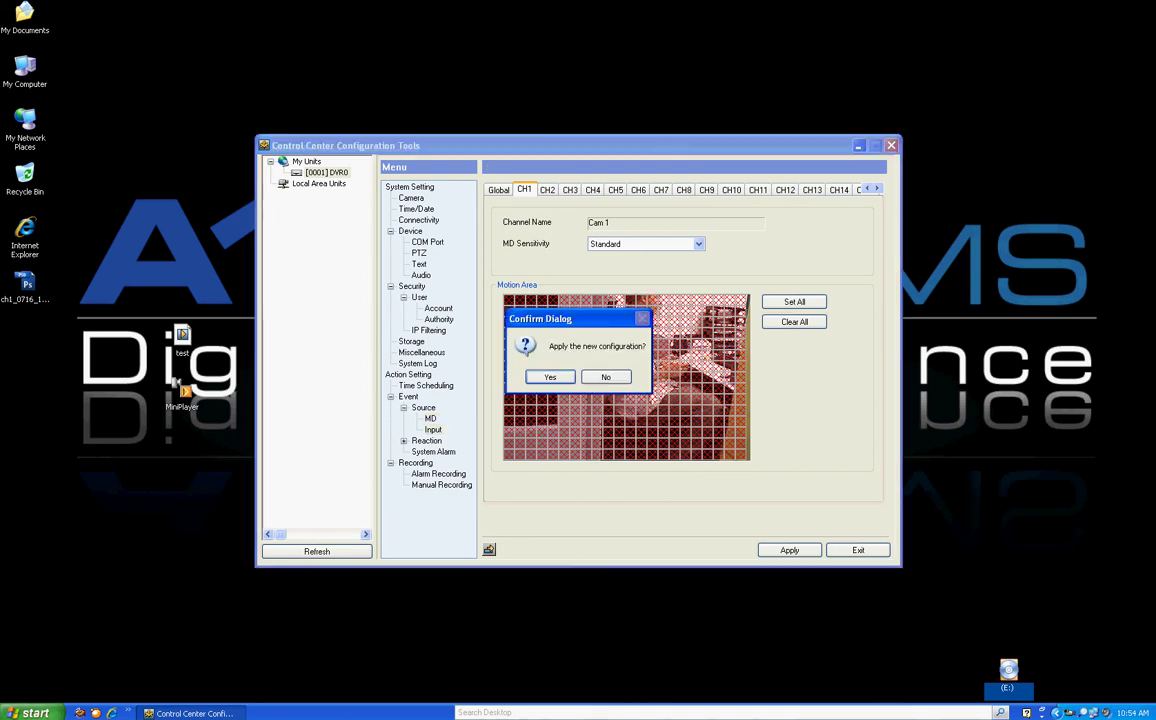
pyautogui.press('Return')
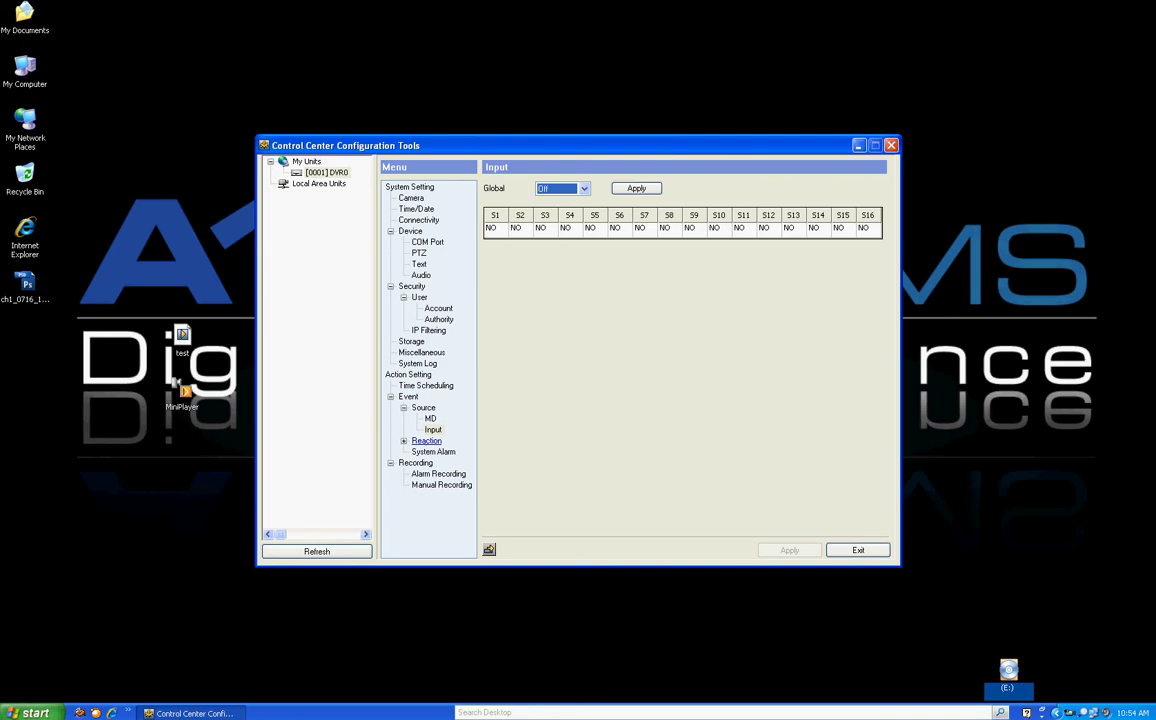
# Check the Relay/Buzzer/Email reactions for motion events, then show the System Alarm page
pyautogui.click(426, 440)
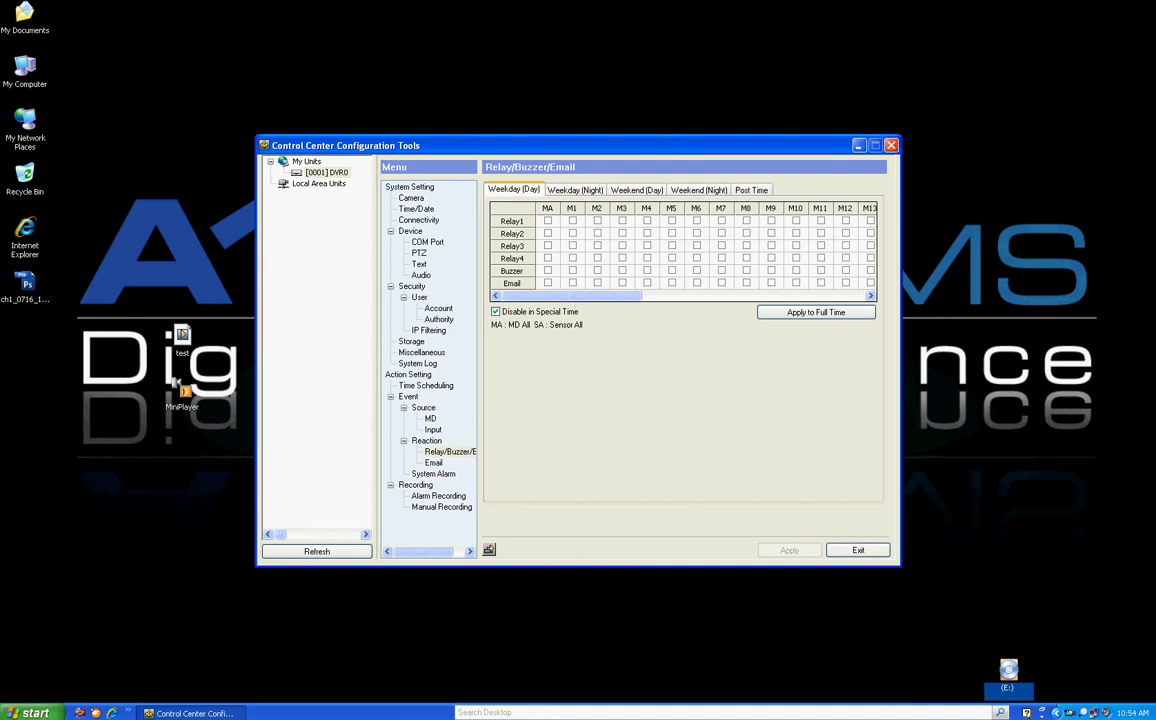
pyautogui.click(433, 473)
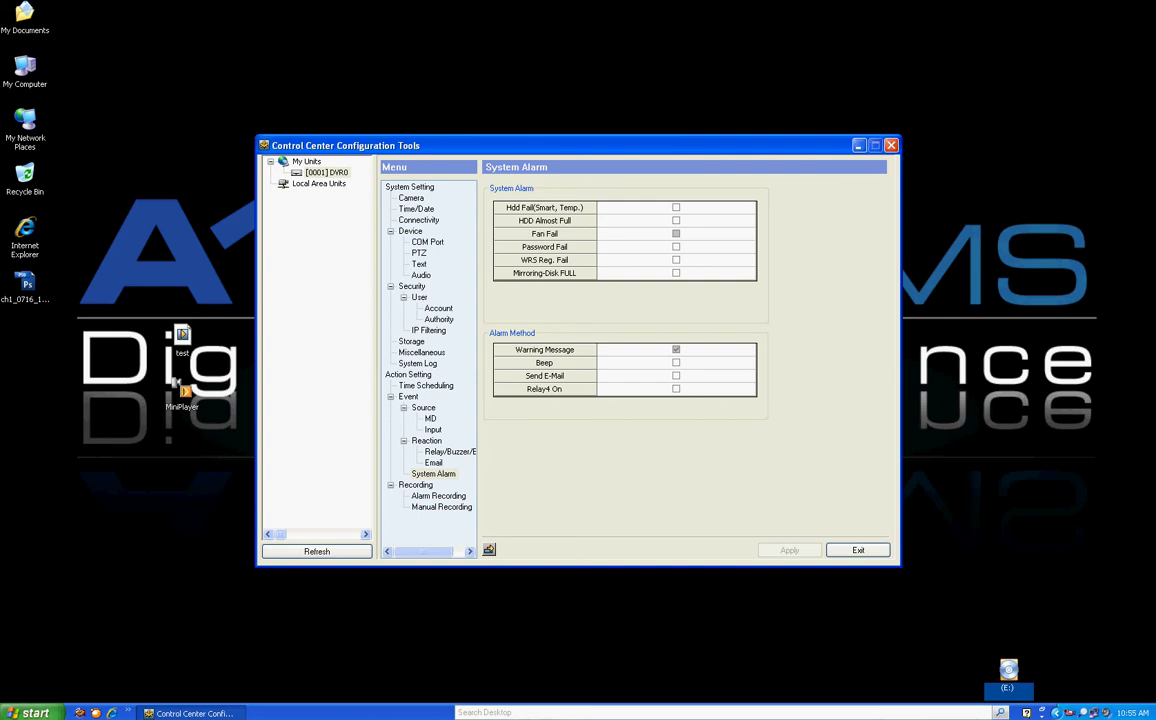
# Tick the HDD Fail, HDD Almost Full, Password Fail, WRS and Mirroring alarms plus e-mail
pyautogui.click(676, 207)
pyautogui.click(676, 220)
pyautogui.click(676, 246)
pyautogui.click(676, 259)
pyautogui.click(676, 273)
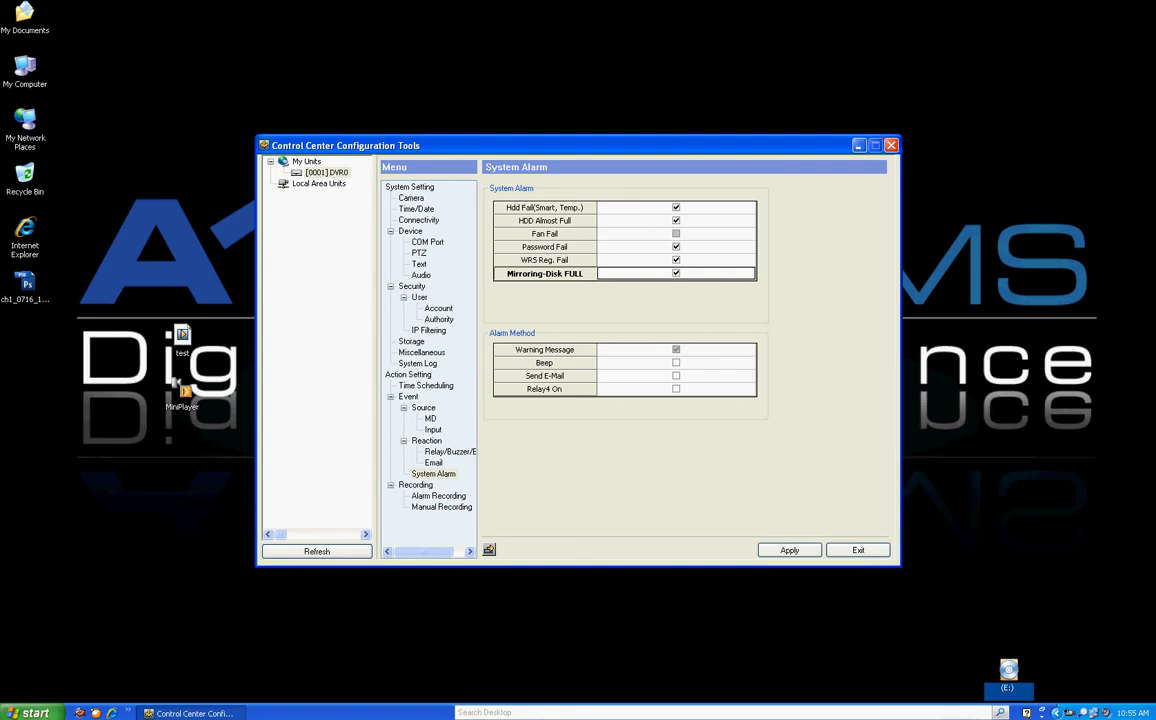
pyautogui.click(676, 375)
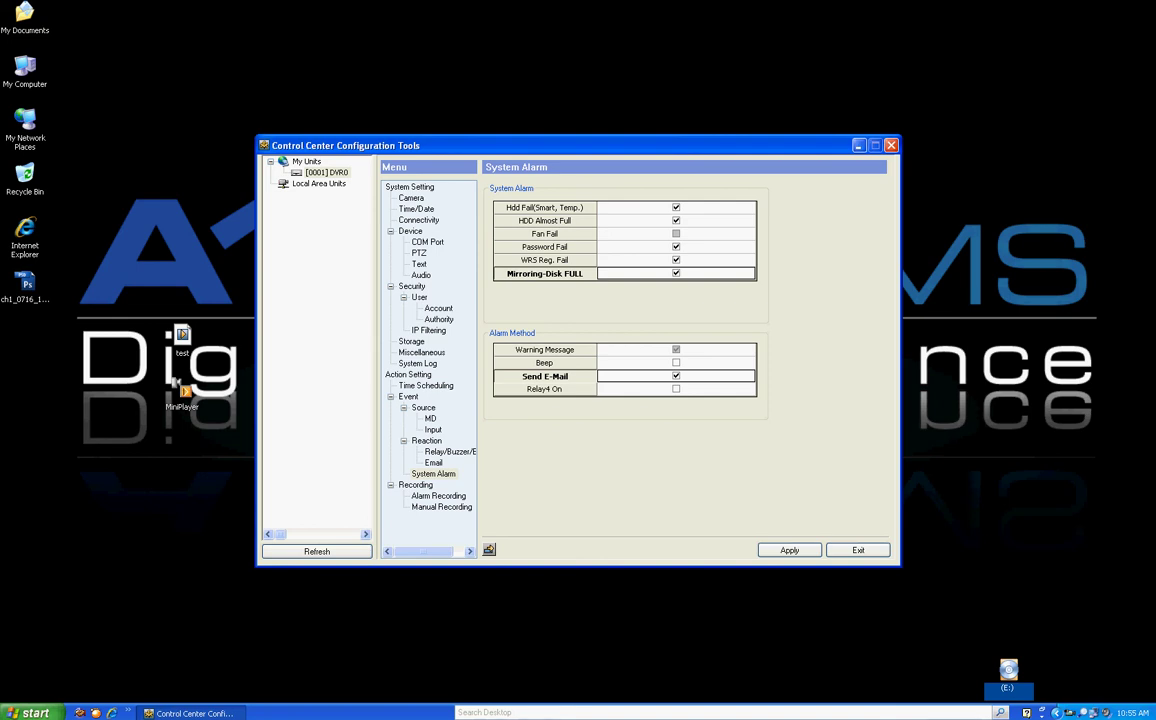
# Untick the ticked system alarm entries so all alarms stay off
pyautogui.press('space')
pyautogui.press('Up')
pyautogui.press('space')
pyautogui.press('Up')
pyautogui.press('Up')
pyautogui.press('space')
pyautogui.press('Up')
pyautogui.press('space')
pyautogui.press('Up')
pyautogui.press('space')
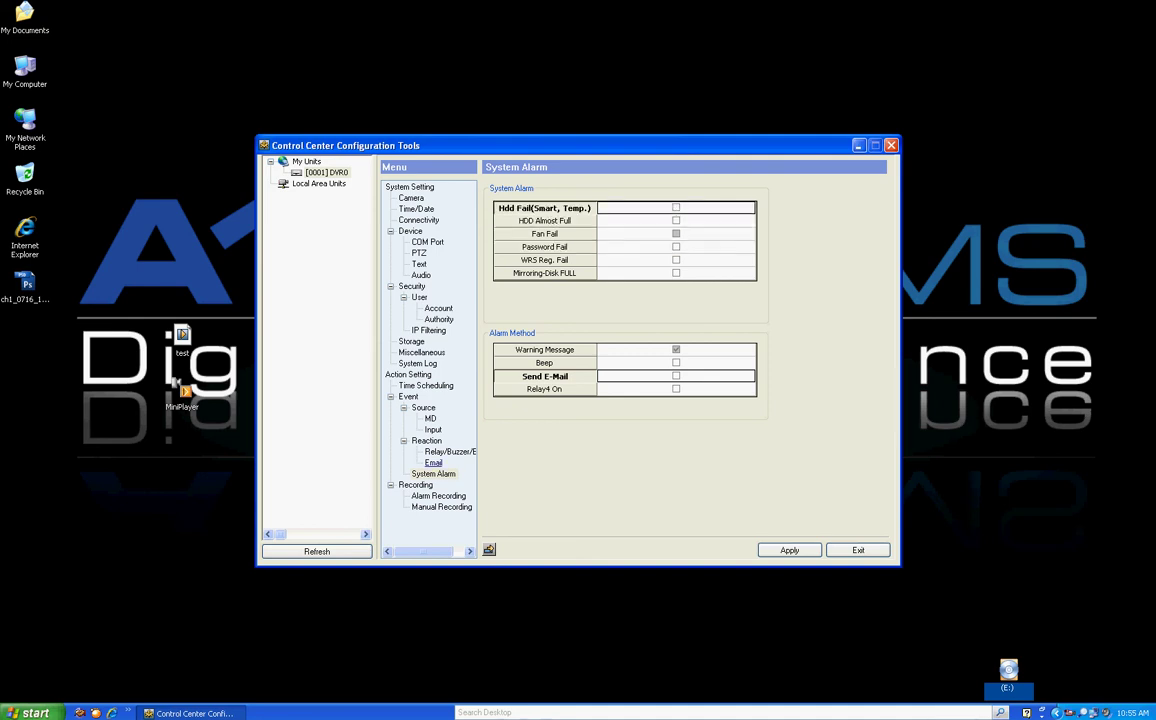
# On the Email page, leave Recipient and Sender blank and keep Sending Interval Off
pyautogui.click(433, 463)
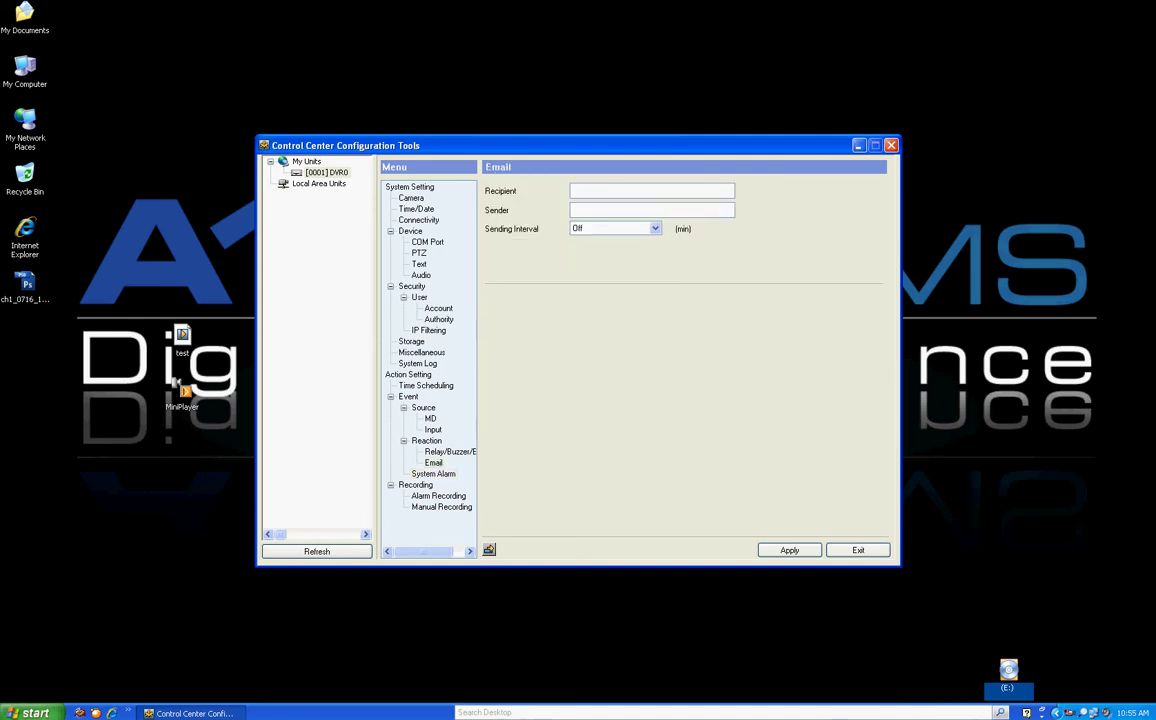
pyautogui.click(600, 209)
pyautogui.click(600, 190)
pyautogui.click(600, 228)
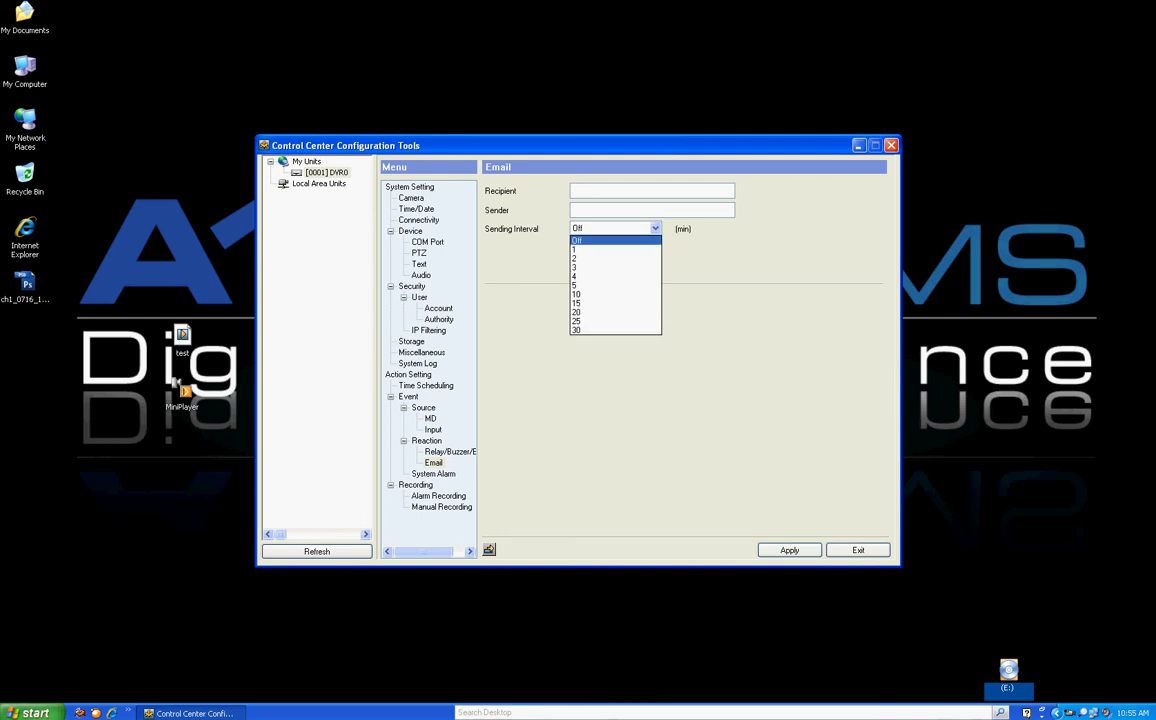
pyautogui.click(590, 240)
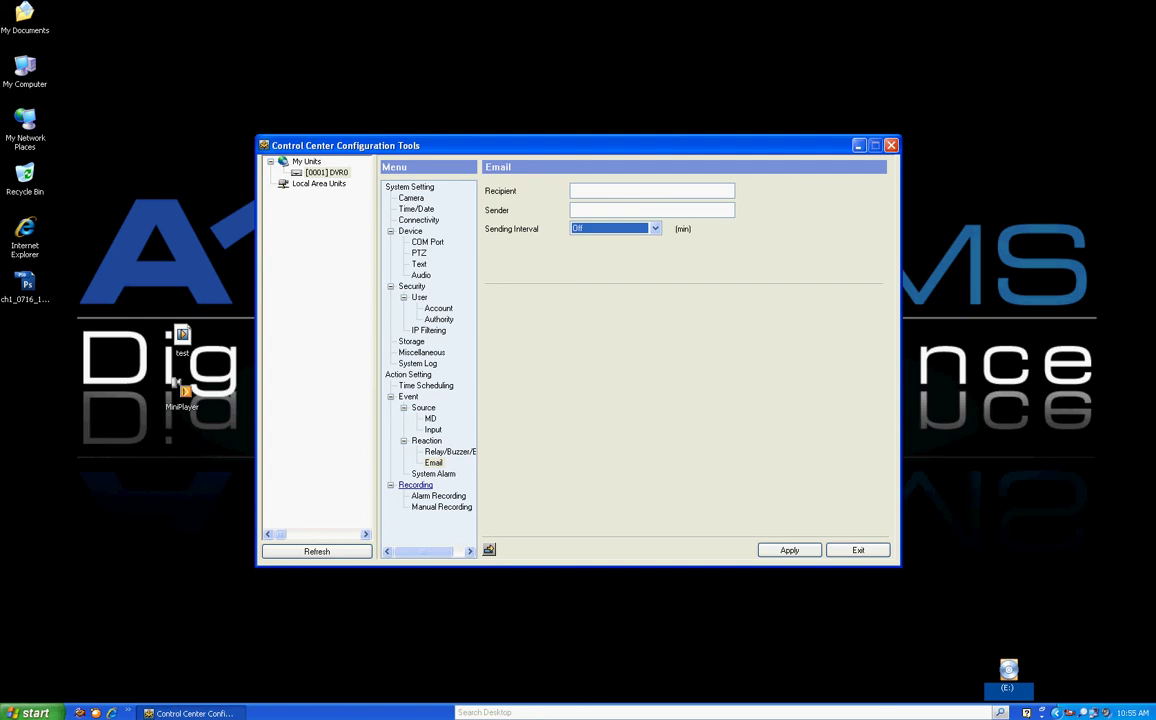
pyautogui.click(415, 485)
# Apply the configuration and step through the recording channels up to CH5 and back to CH1
pyautogui.click(545, 377)
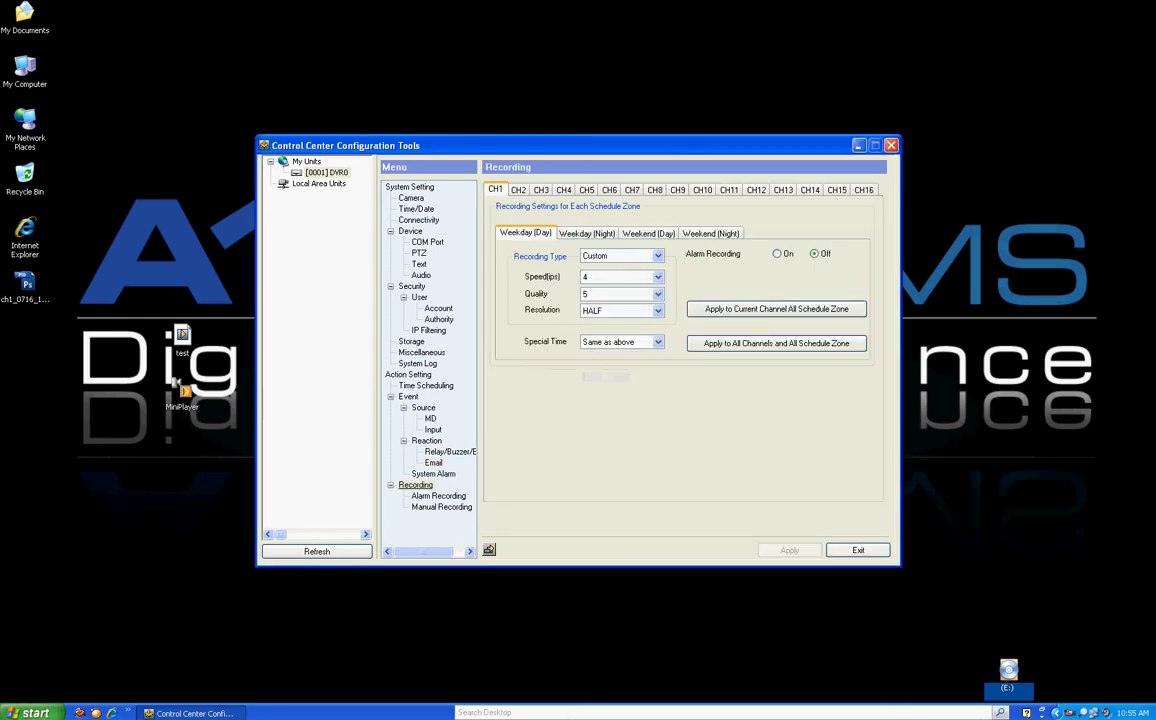
pyautogui.press('Right')
pyautogui.press('Right')
pyautogui.press('Right')
pyautogui.press('Right')
pyautogui.press('Left')
pyautogui.press('Left')
pyautogui.press('Left')
pyautogui.press('Left')
# Review CH1's schedule zones (Custom, 4 ips, quality 5, HALF) and the apply-to-channel buttons
pyautogui.click(587, 233)
pyautogui.click(648, 233)
pyautogui.hotkey('ctrl', 'Tab')
pyautogui.hotkey('ctrl', 'Tab')
pyautogui.hotkey('ctrl', 'Tab')
pyautogui.hotkey('ctrl', 'Tab')
pyautogui.hotkey('ctrl', 'Tab')
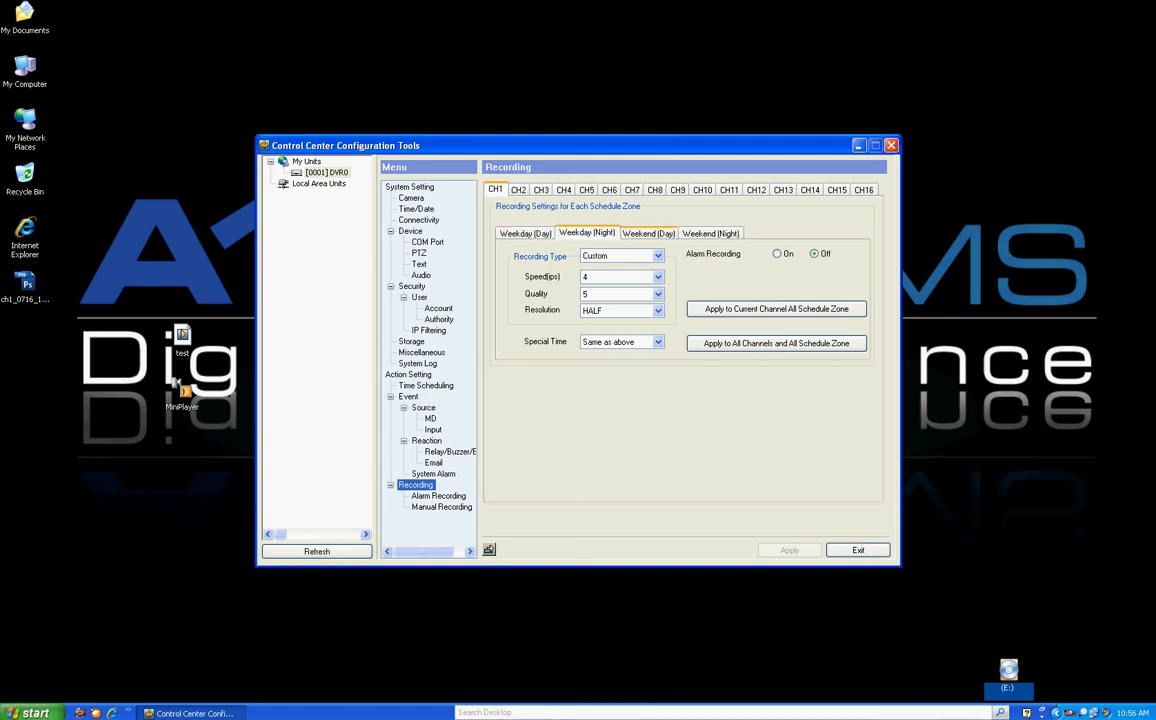
pyautogui.press('Right')
pyautogui.press('Right')
pyautogui.press('Right')
pyautogui.press('Right')
pyautogui.press('Right')
pyautogui.press('Right')
pyautogui.press('Right')
pyautogui.press('Right')
pyautogui.press('Right')
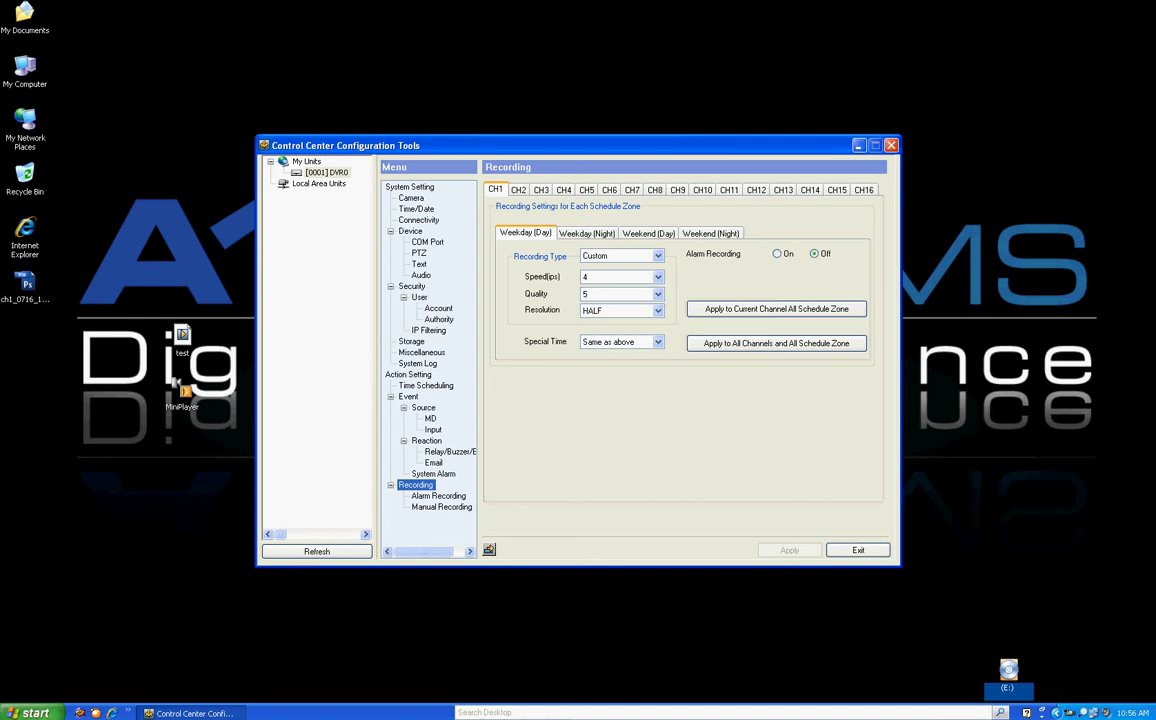
pyautogui.press('Tab')
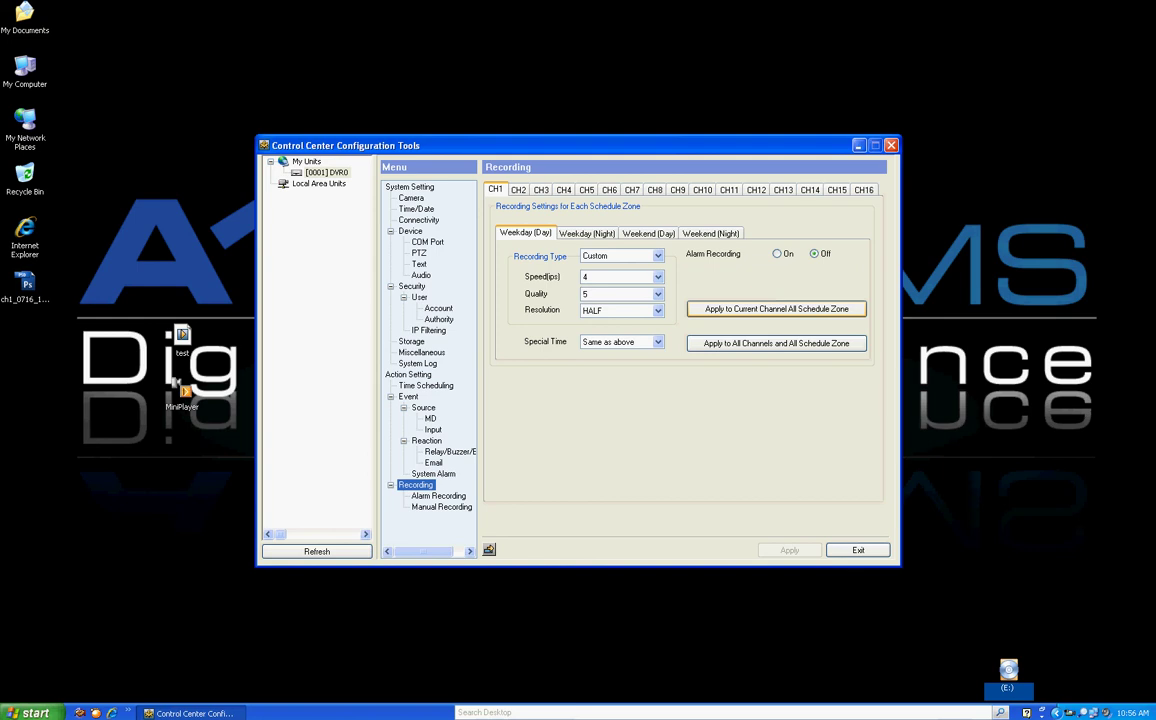
pyautogui.press('Tab')
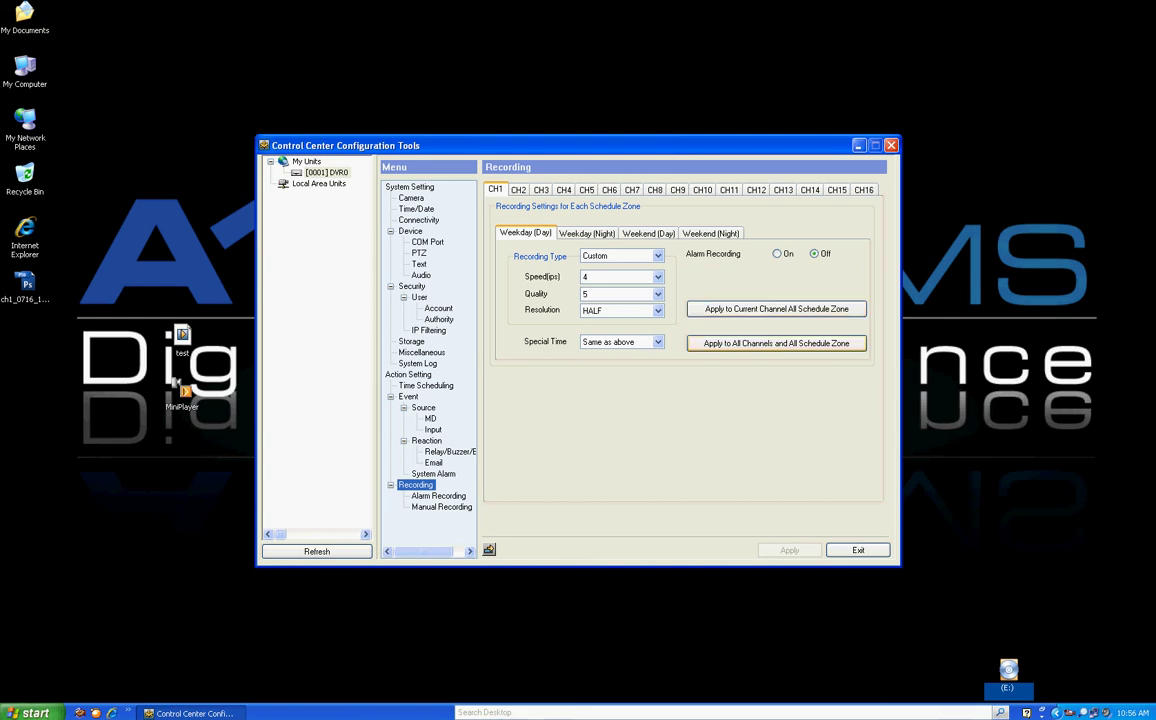